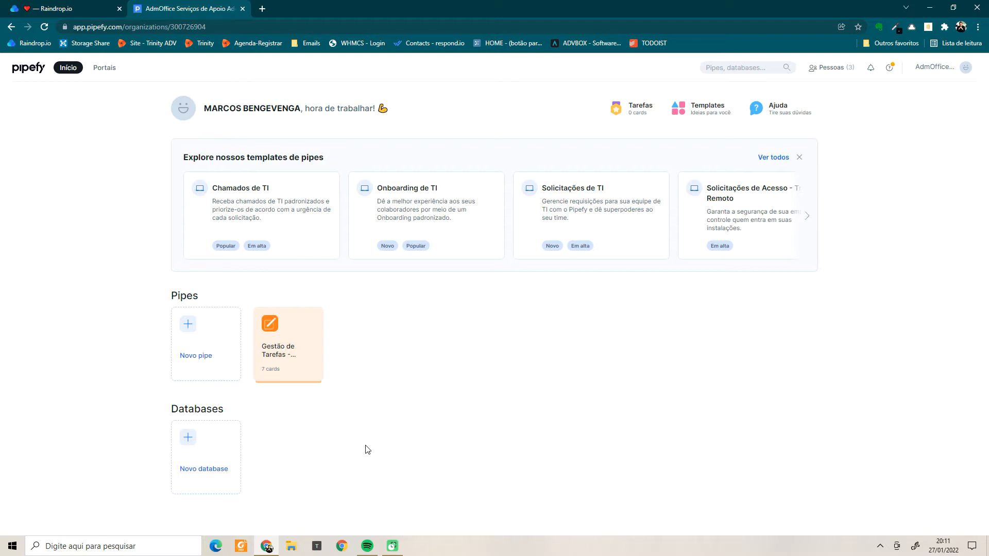
Open pipefy.com in a new tab, browse the site, then return to the AdmOffice home tab.
left_click(262, 9)
type("pipefy.com")
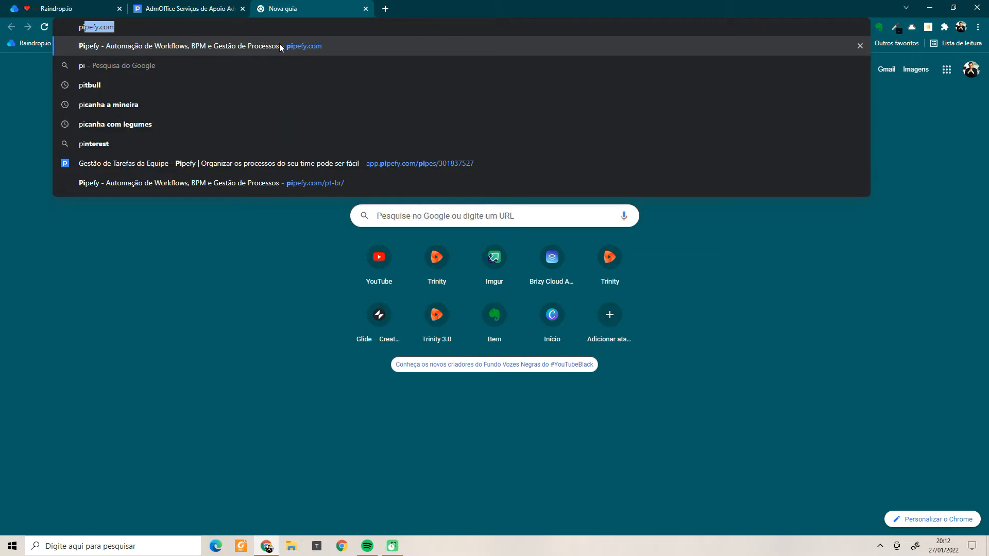
key("Return")
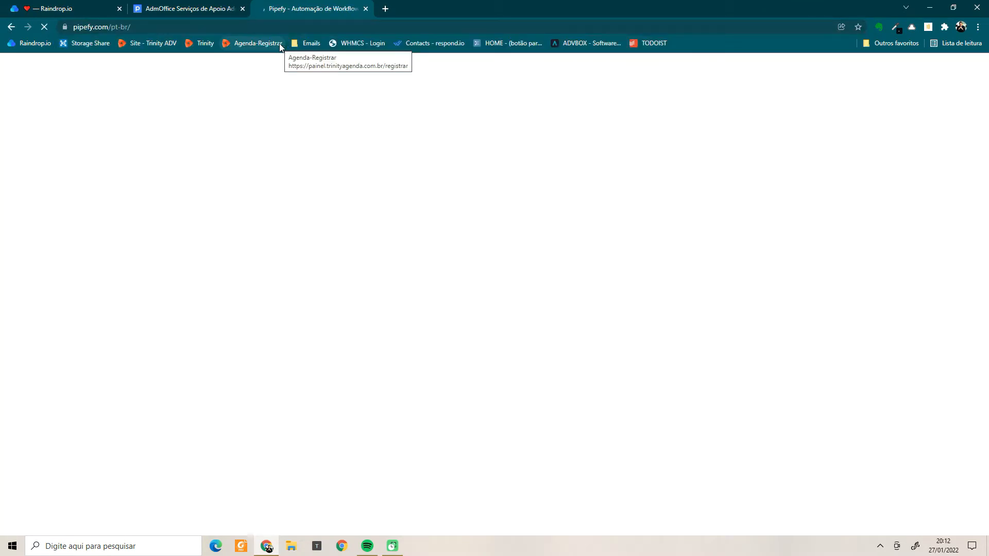
scroll(563, 355, "down", 5)
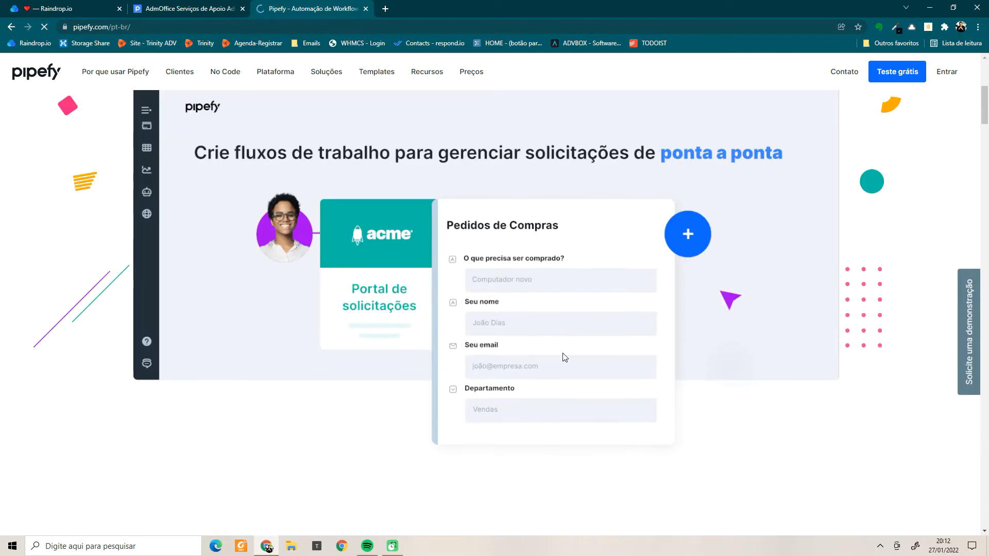
scroll(563, 355, "down", 5)
scroll(565, 357, "down", 10)
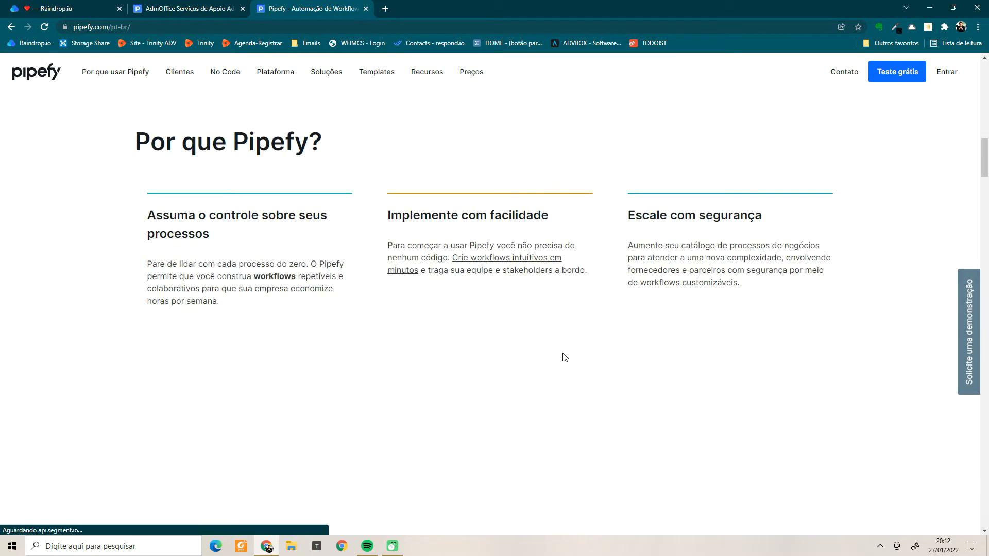
scroll(565, 357, "up", 20)
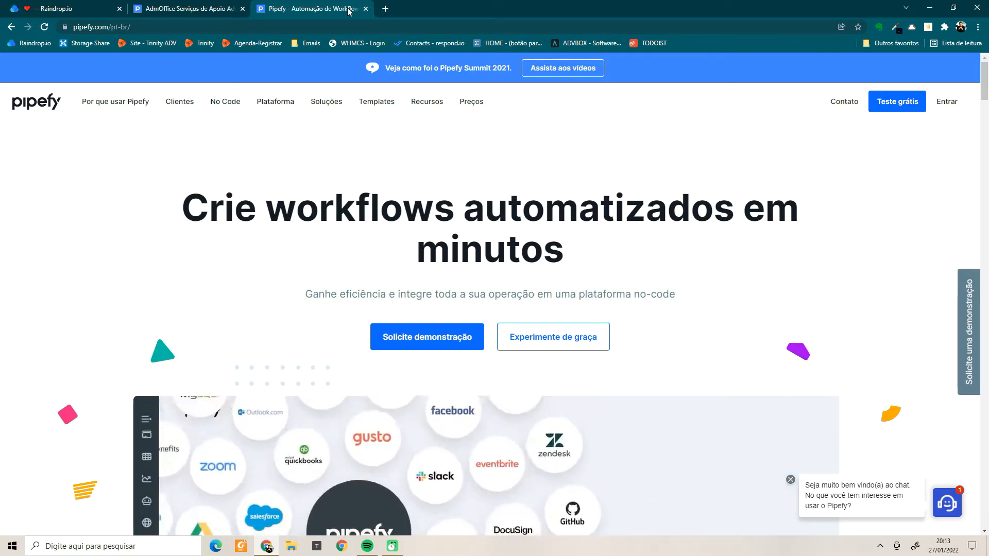
left_click(170, 9)
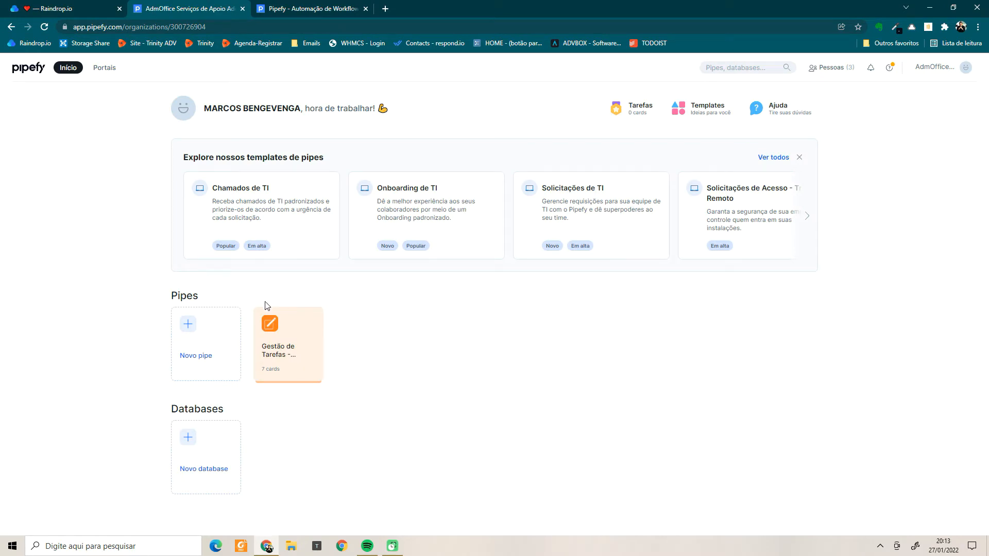
left_click(188, 325)
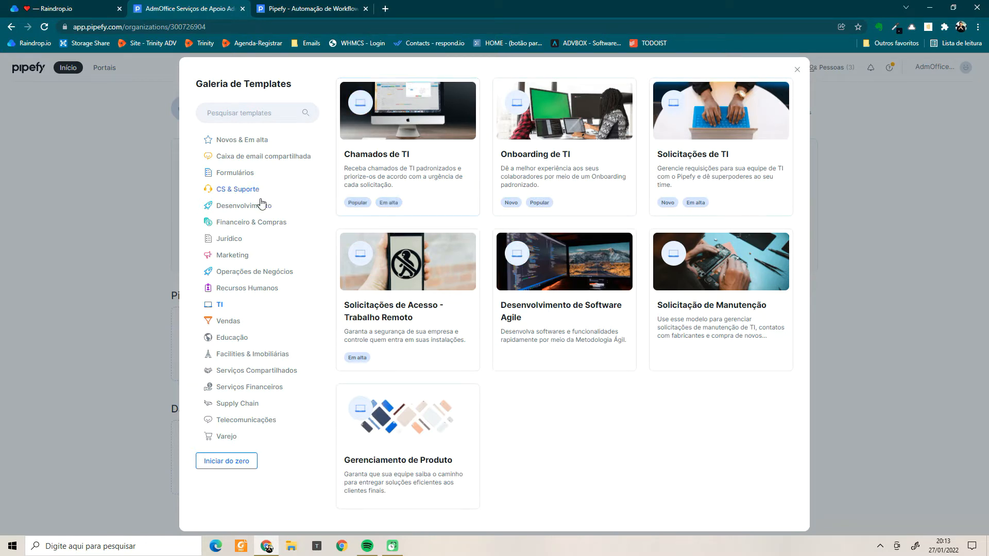
left_click(254, 224)
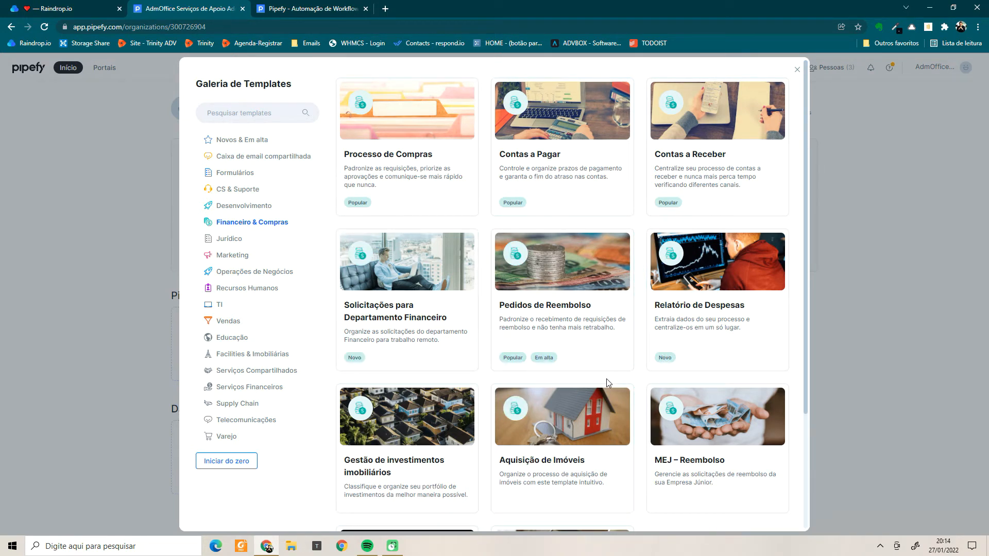
left_click(233, 240)
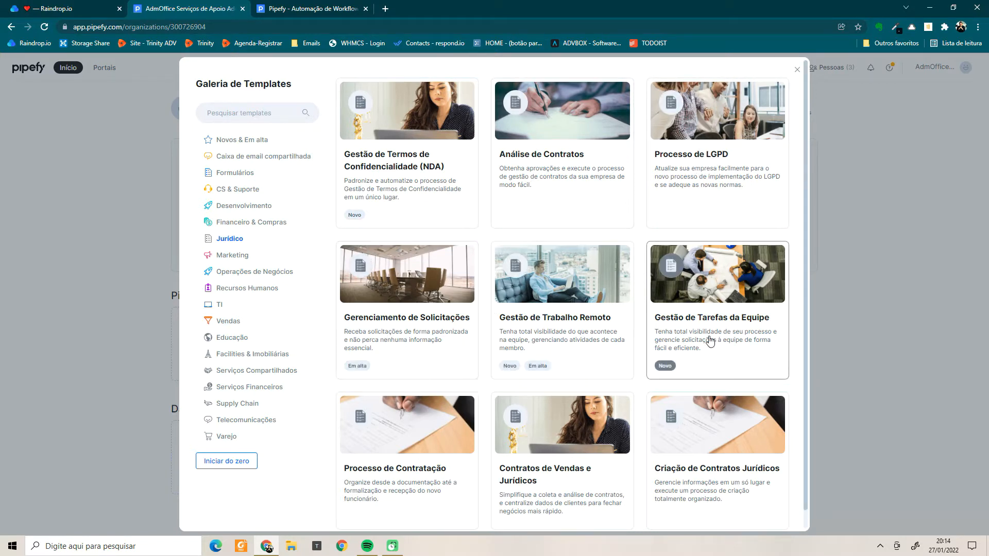
left_click(230, 258)
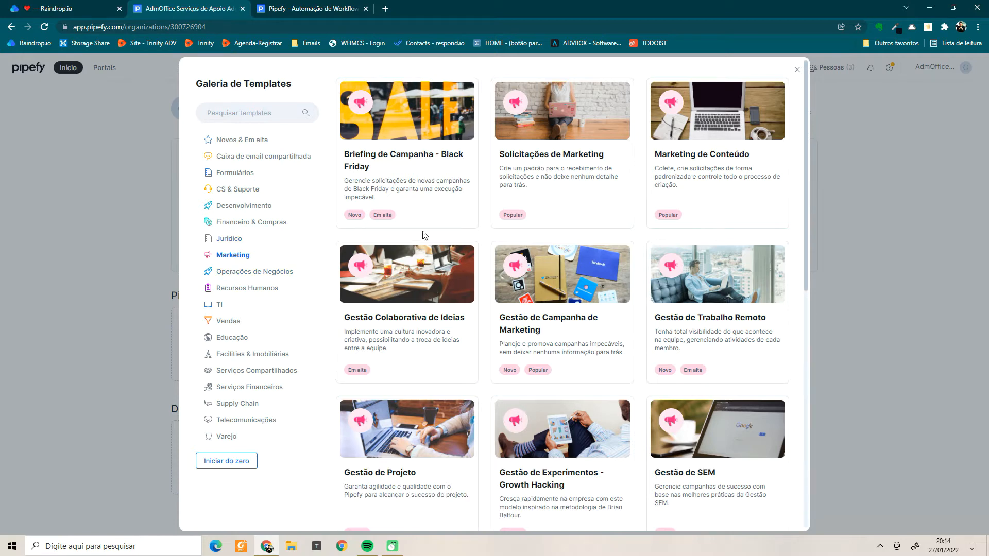
left_click_drag(804, 218, 812, 178)
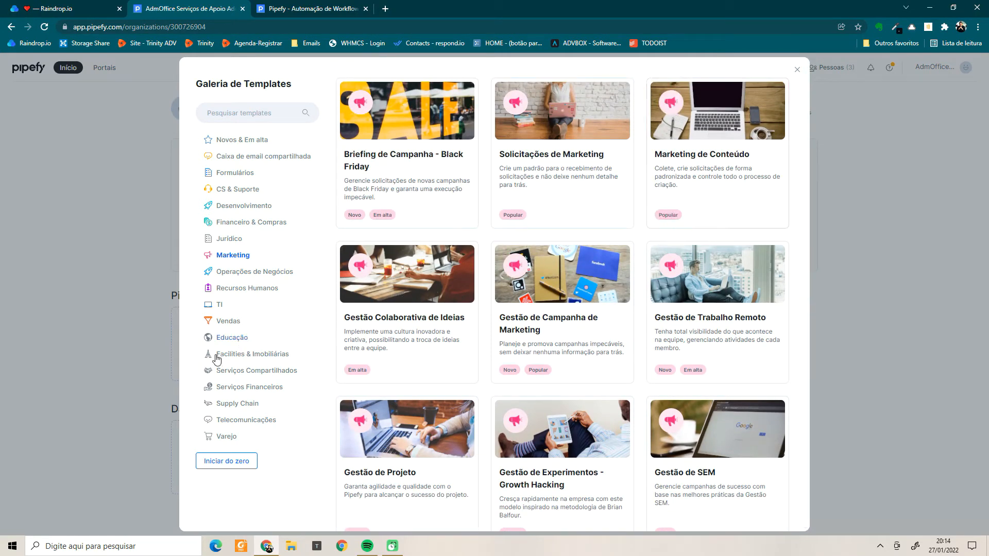
left_click(797, 76)
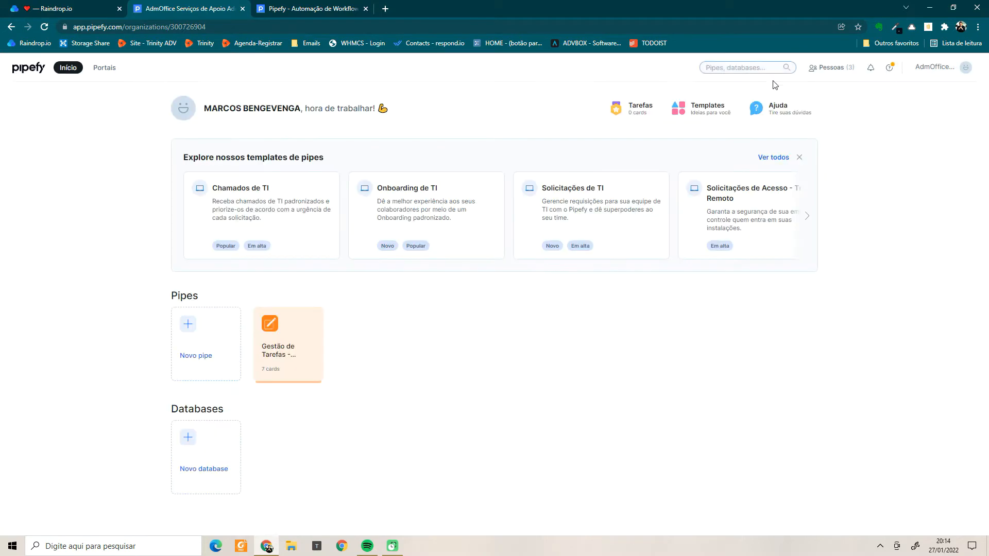
Open the Gestão de Tarefas pipe, switch it to list view, then back to Kanban.
left_click(295, 353)
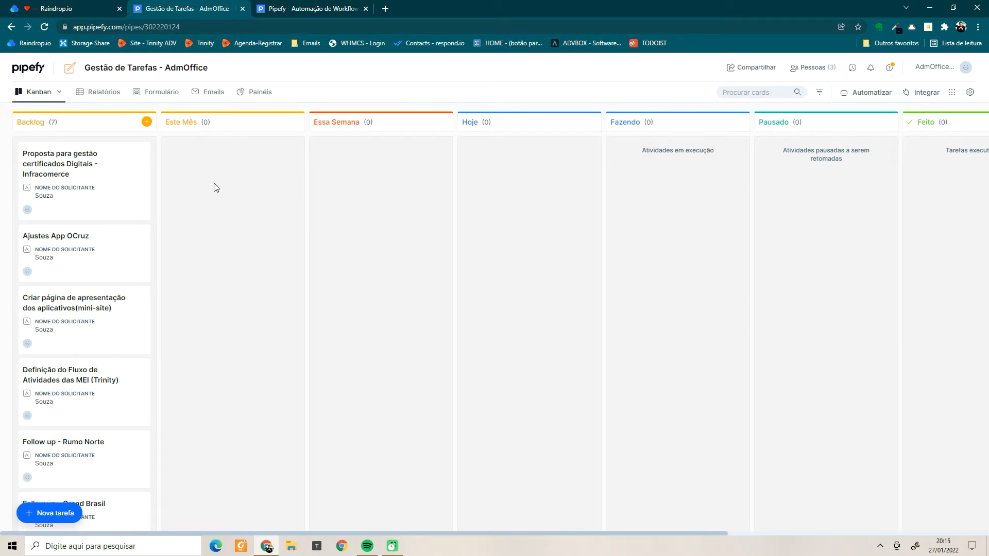
left_click(58, 94)
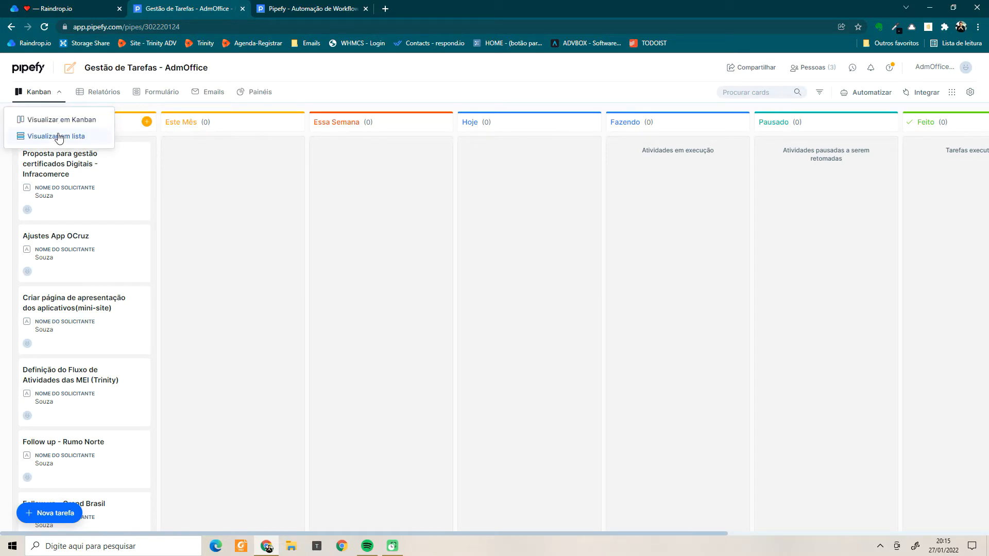
left_click(57, 136)
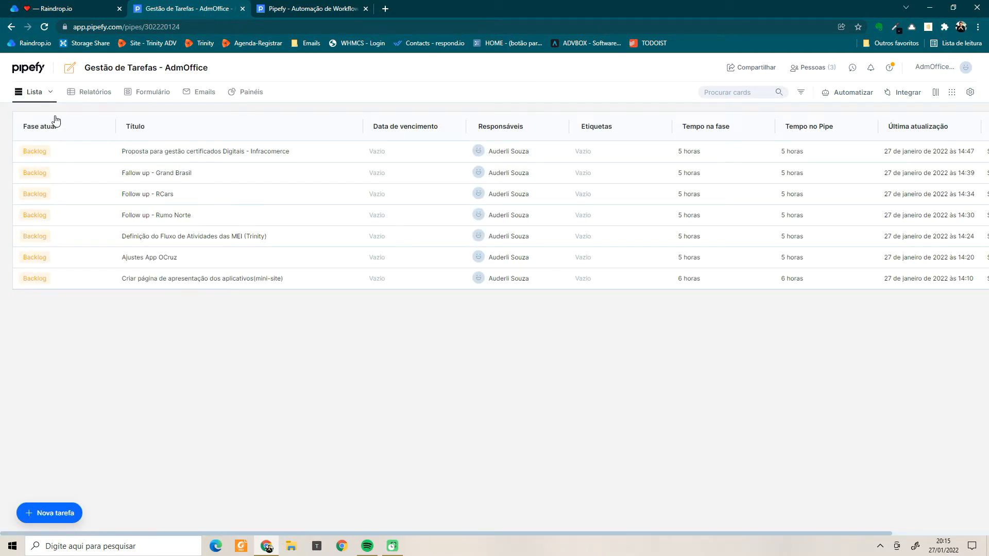
left_click(47, 94)
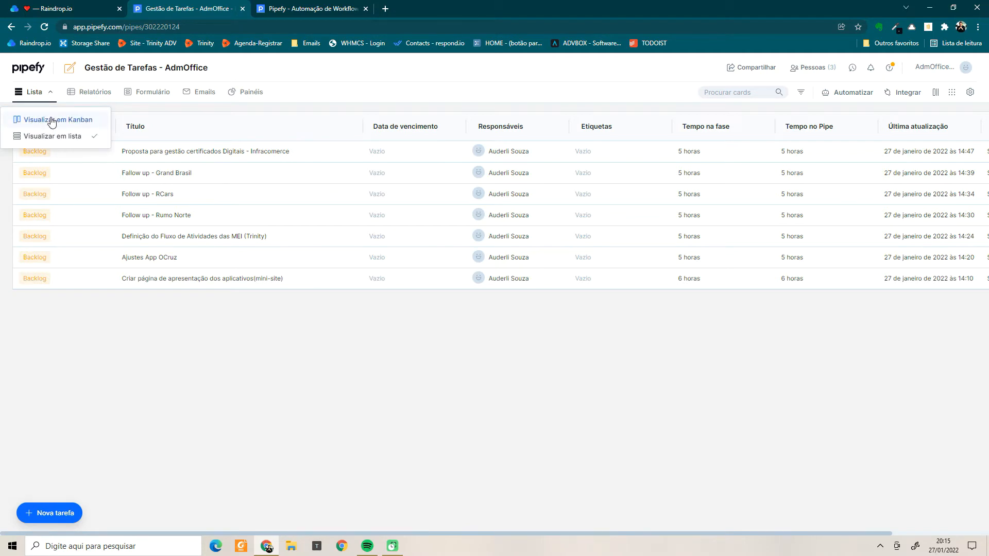
left_click(49, 121)
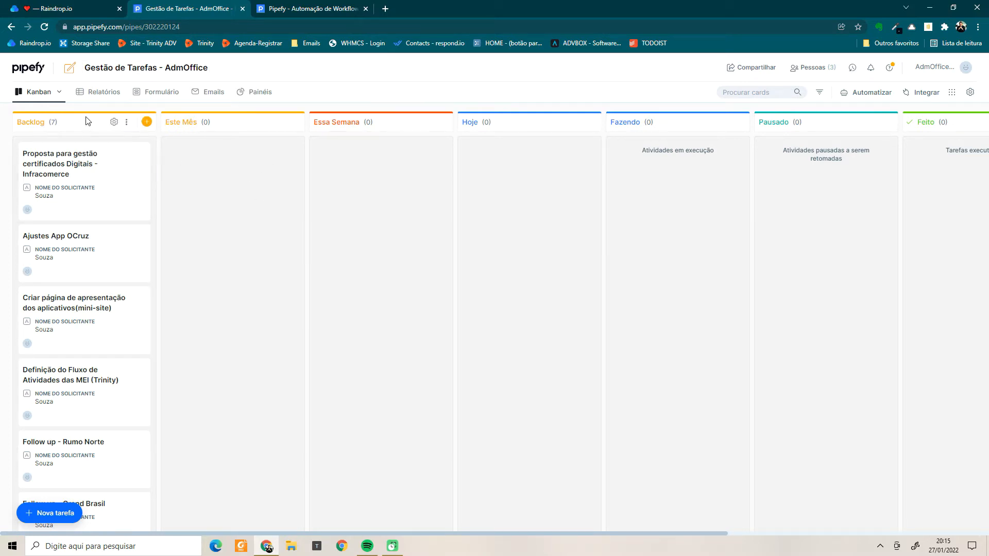
scroll(56, 251, "down", 1)
scroll(57, 252, "down", 1)
scroll(56, 247, "up", 3)
left_click_drag(620, 533, 694, 529)
left_click_drag(696, 529, 617, 535)
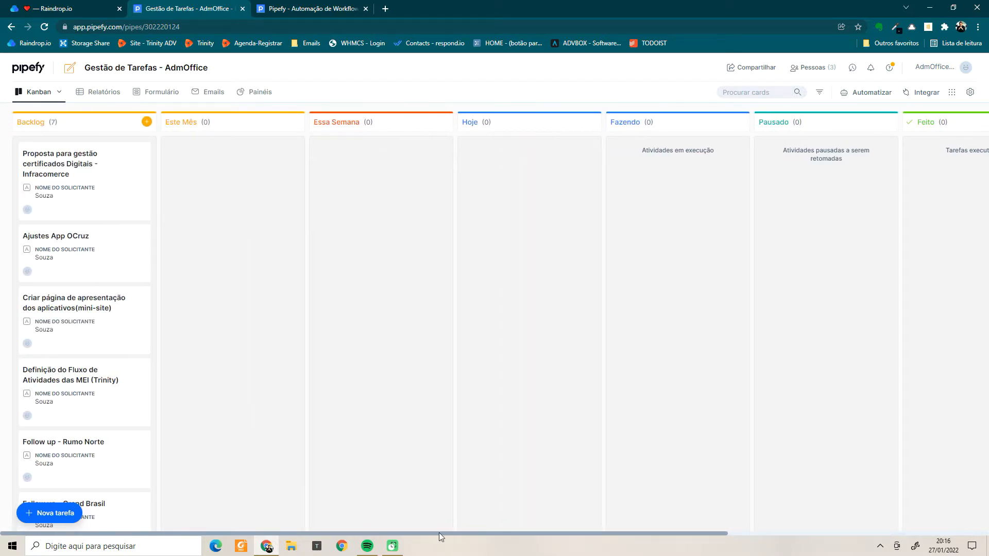
scroll(79, 311, "down", 3)
scroll(83, 303, "up", 3)
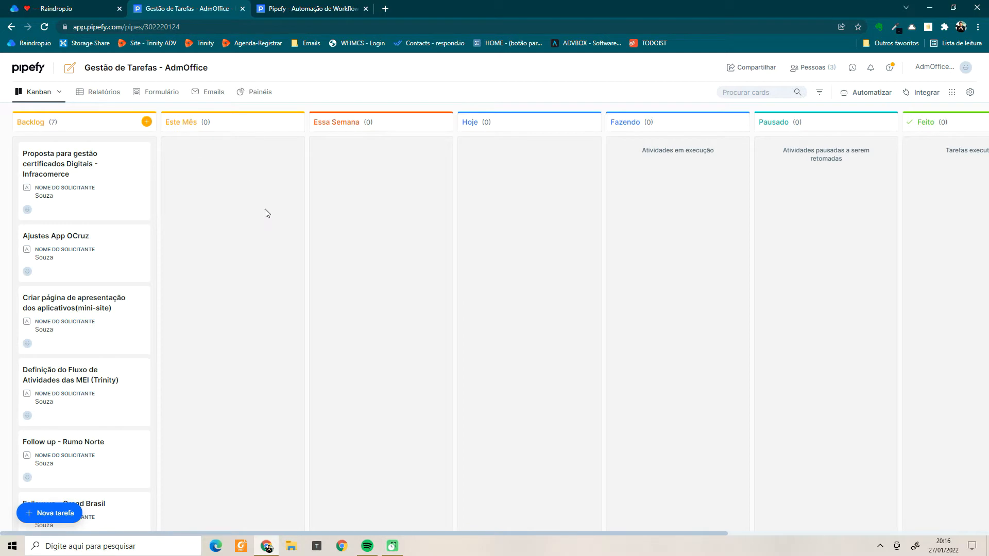
scroll(69, 263, "down", 3)
scroll(79, 283, "up", 3)
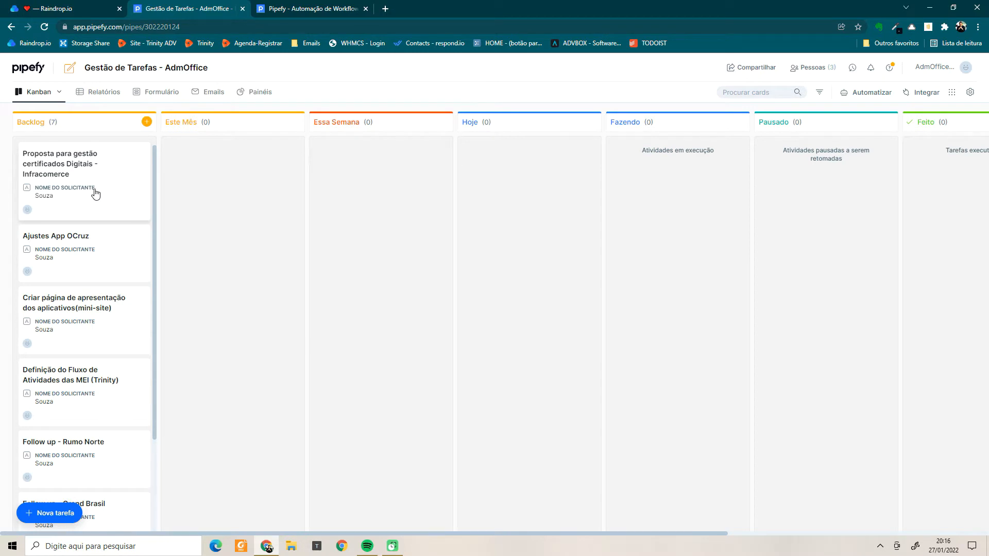
Open the 'Proposta para gestão certificados Digitais - Infracomerce' card and review its form.
left_click(96, 217)
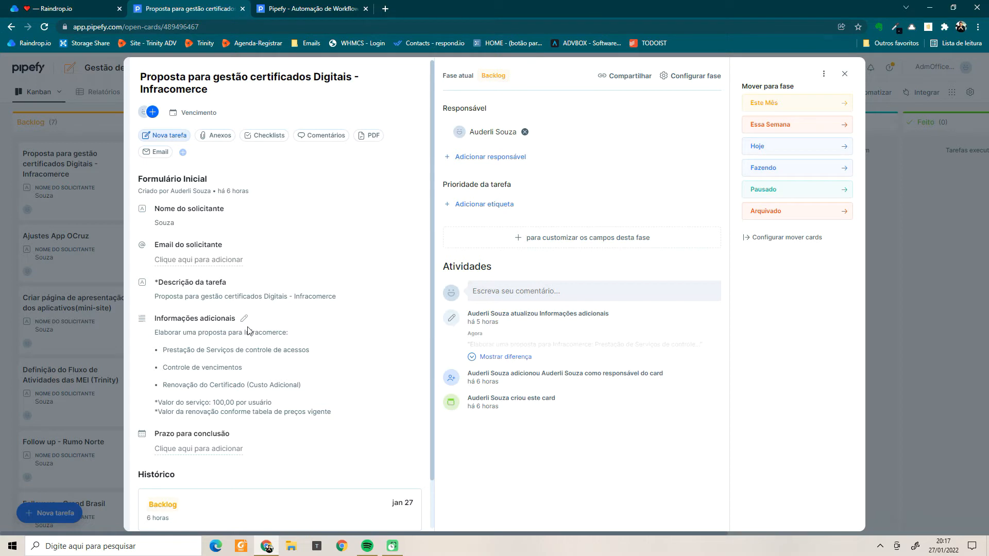
scroll(247, 330, "down", 1)
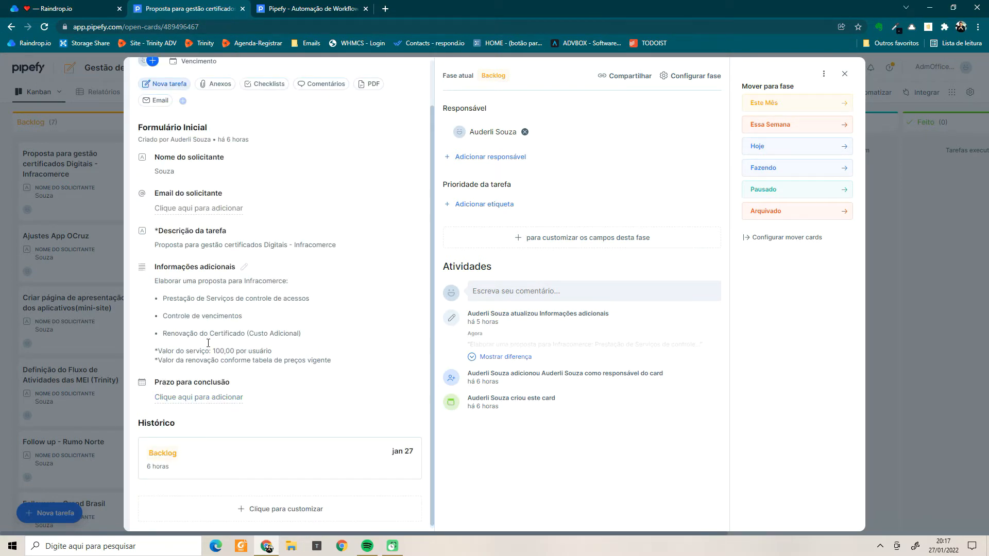
scroll(229, 381, "up", 1)
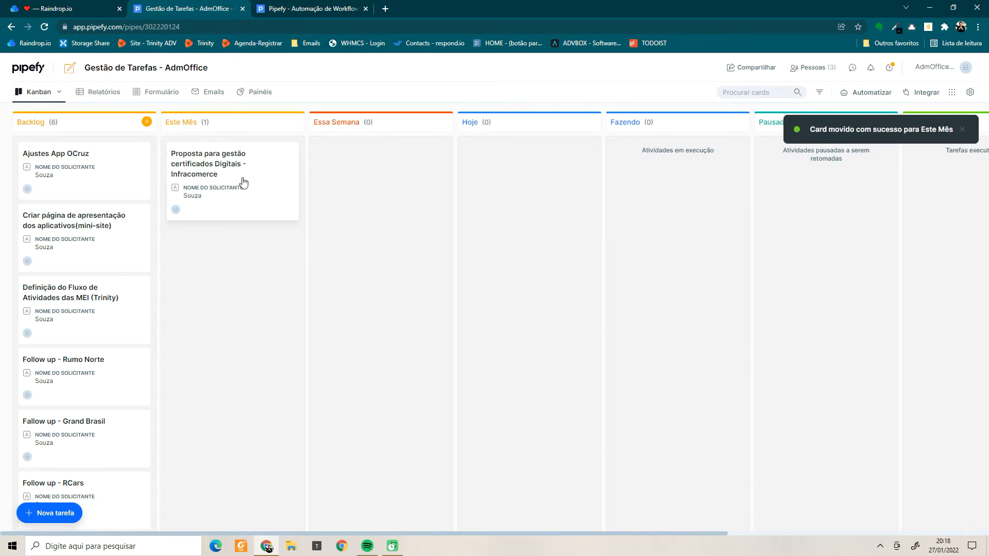
Open the Este Mês phase settings and browse the available field types.
left_click(281, 122)
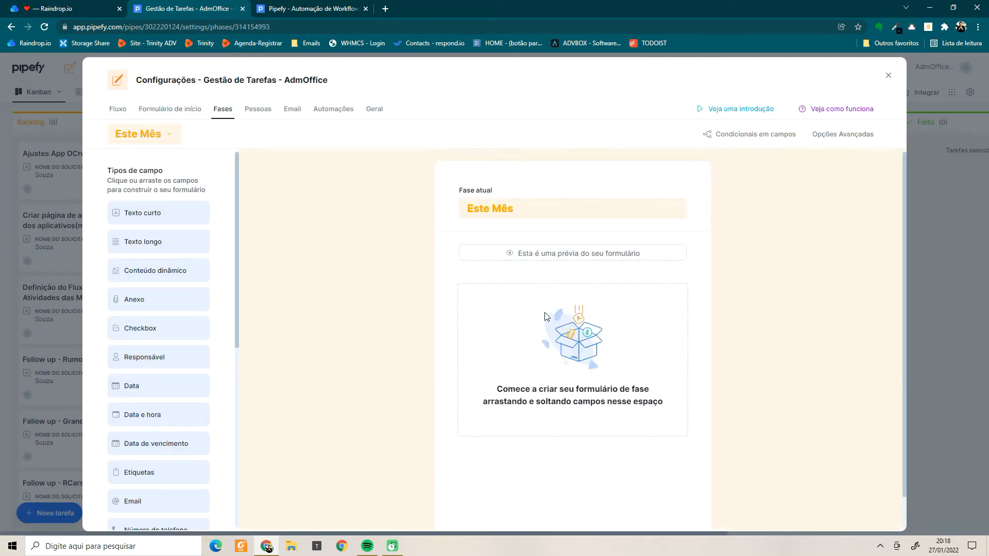
scroll(563, 393, "down", 1)
scroll(561, 371, "up", 1)
scroll(574, 446, "down", 1)
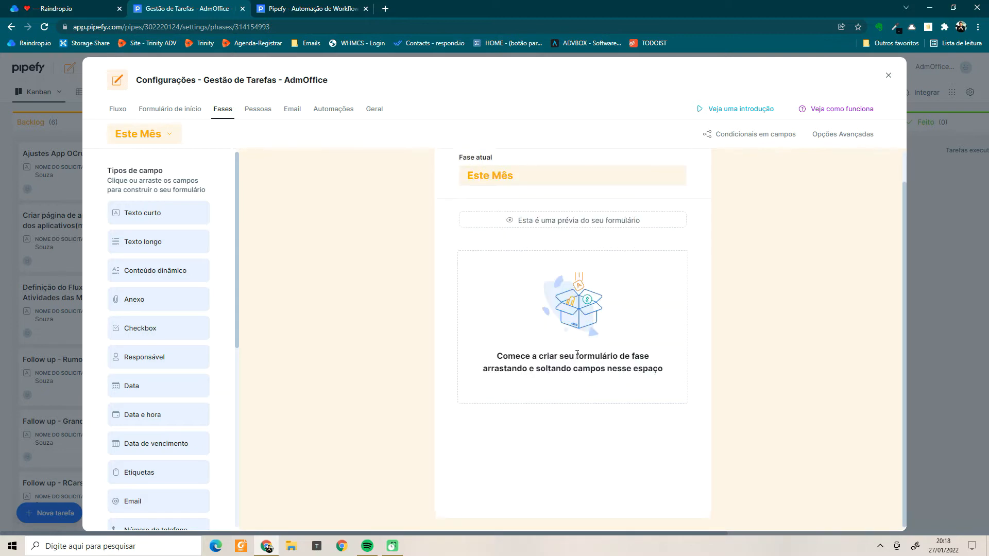
scroll(577, 341, "up", 1)
scroll(490, 279, "down", 1)
scroll(491, 280, "up", 1)
scroll(447, 286, "down", 1)
scroll(516, 290, "up", 1)
mouse_move(137, 212)
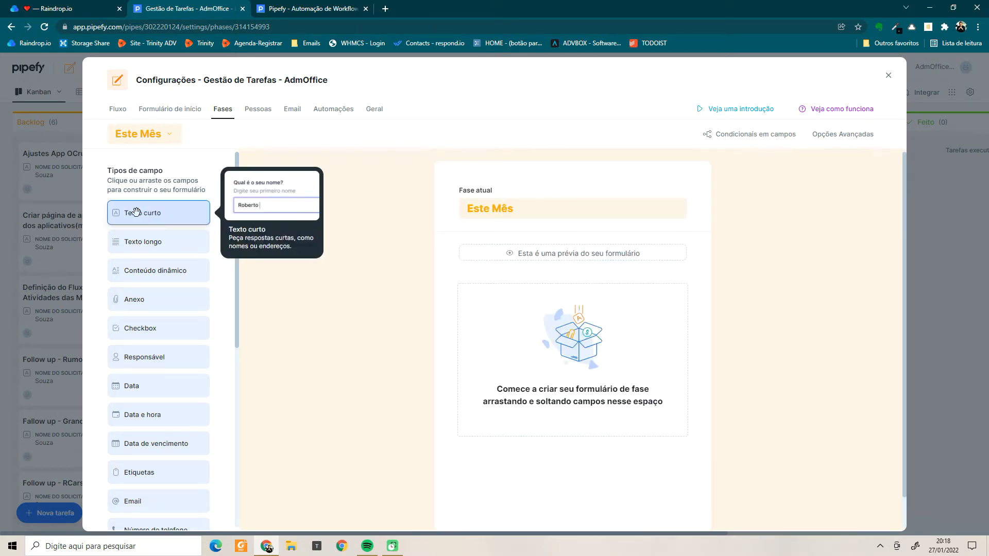
scroll(399, 247, "down", 1)
scroll(554, 253, "up", 1)
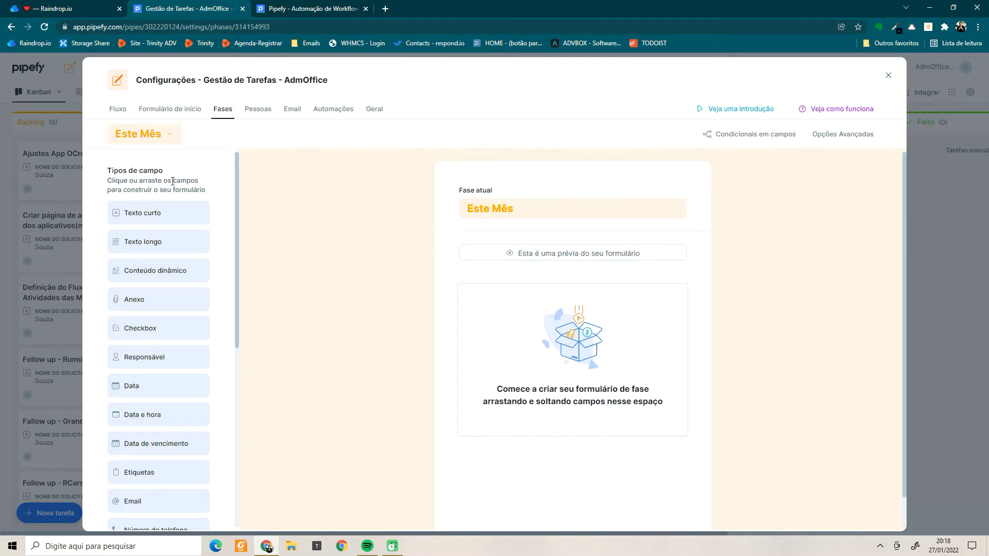
scroll(206, 203, "down", 1)
mouse_move(166, 235)
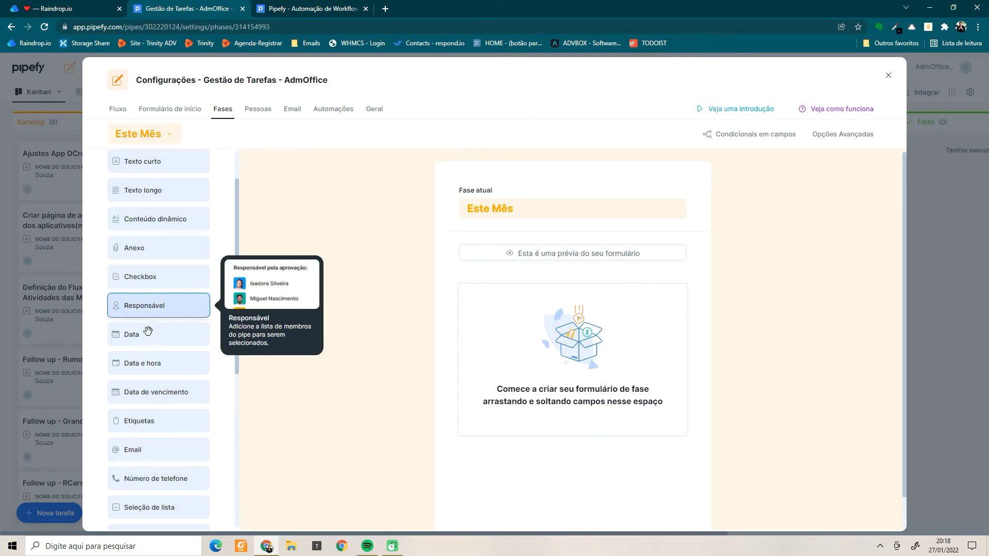
Add a Data field 'Até que dia será executada esta tarefa' and enable its description.
left_click_drag(137, 337, 470, 338)
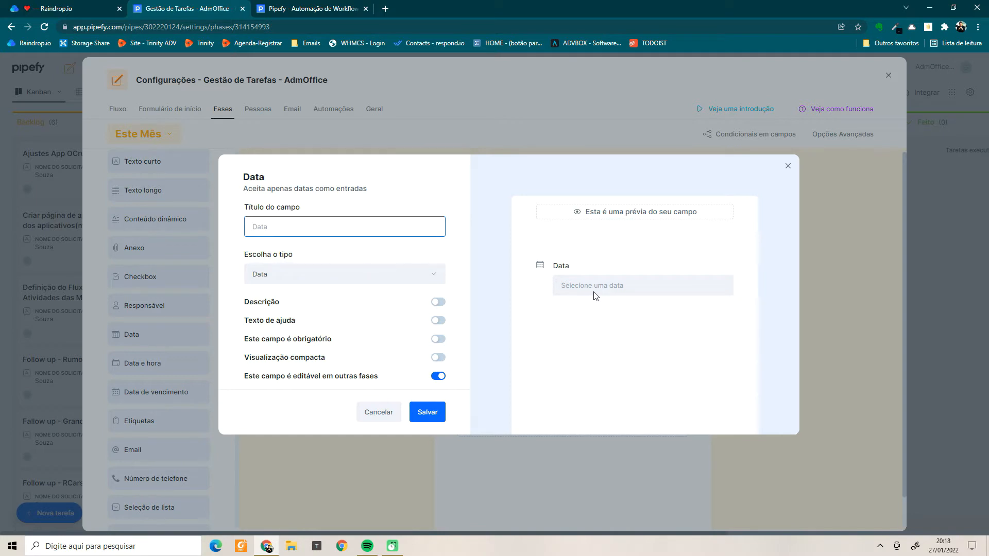
type("Até que dia será executada esta tarefa?")
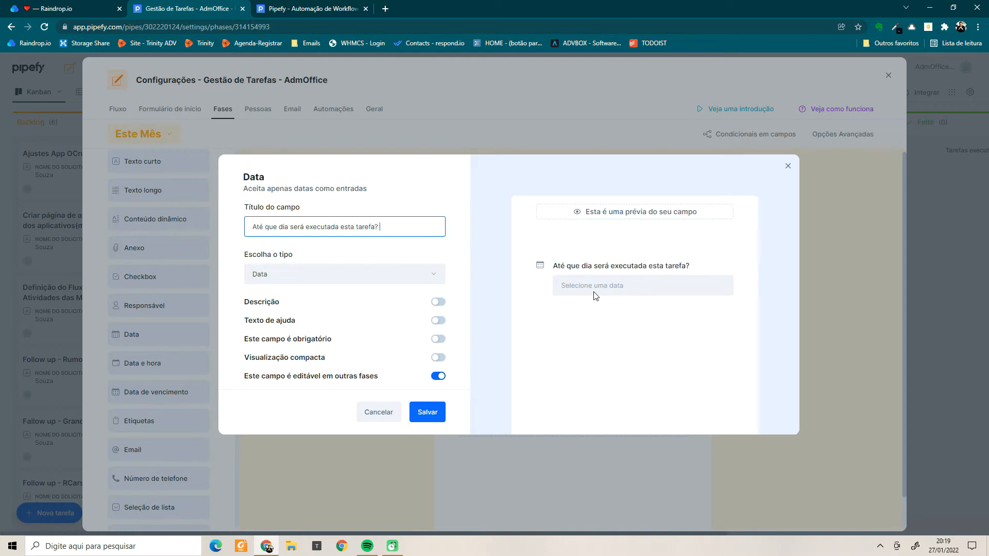
left_click(438, 303)
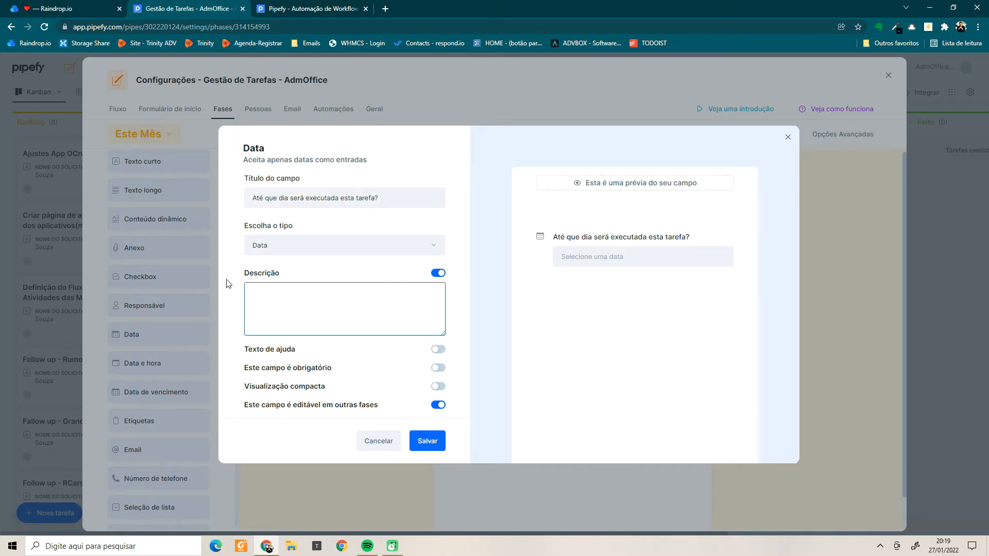
Describe it as asking for the final date or deadline for the task, save, and reopen it.
type("In")
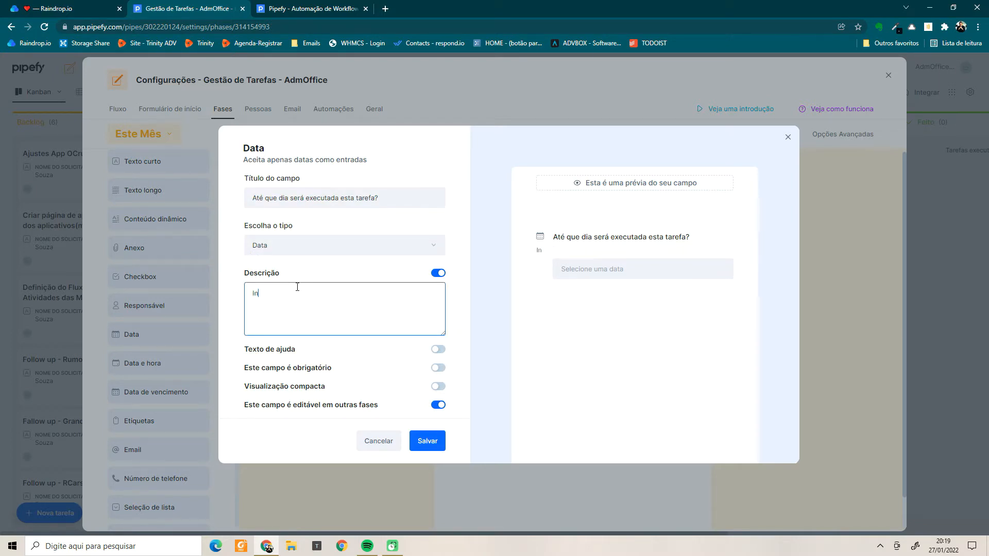
type("forme aqui a data")
key("BackSpace")
key("BackSpace")
key("BackSpace")
key("BackSpace")
type("data final ou prazo final ")
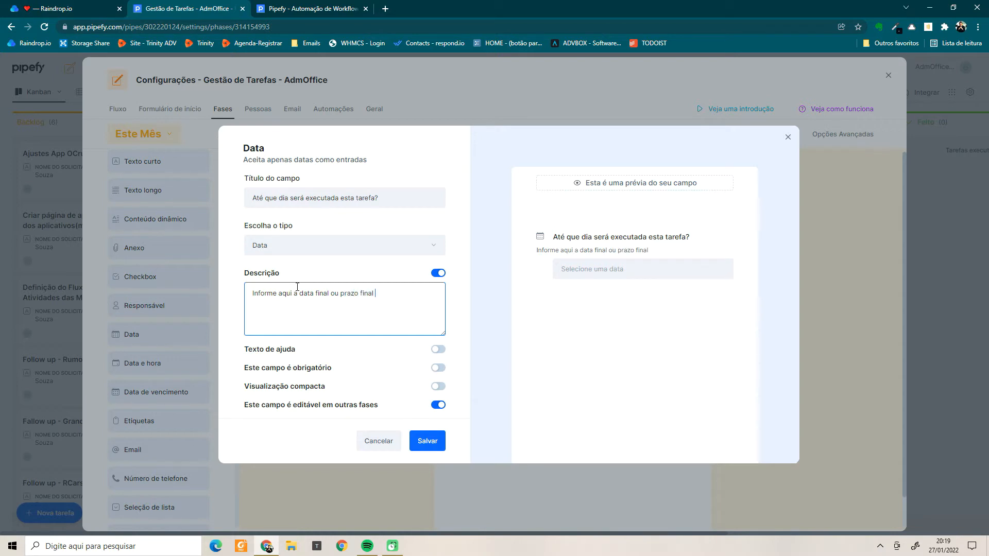
type("pa")
key("BackSpace")
type("para execução desta te")
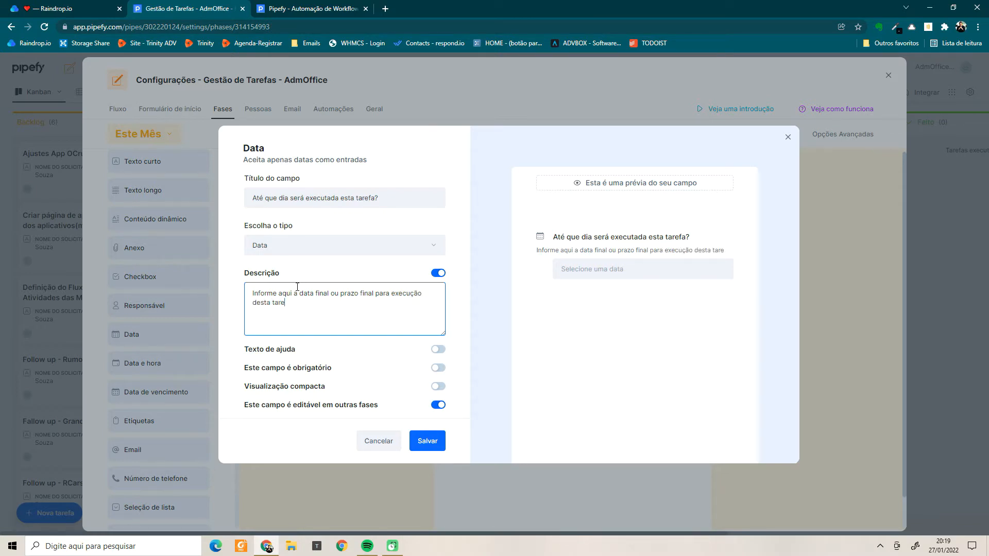
left_click(435, 446)
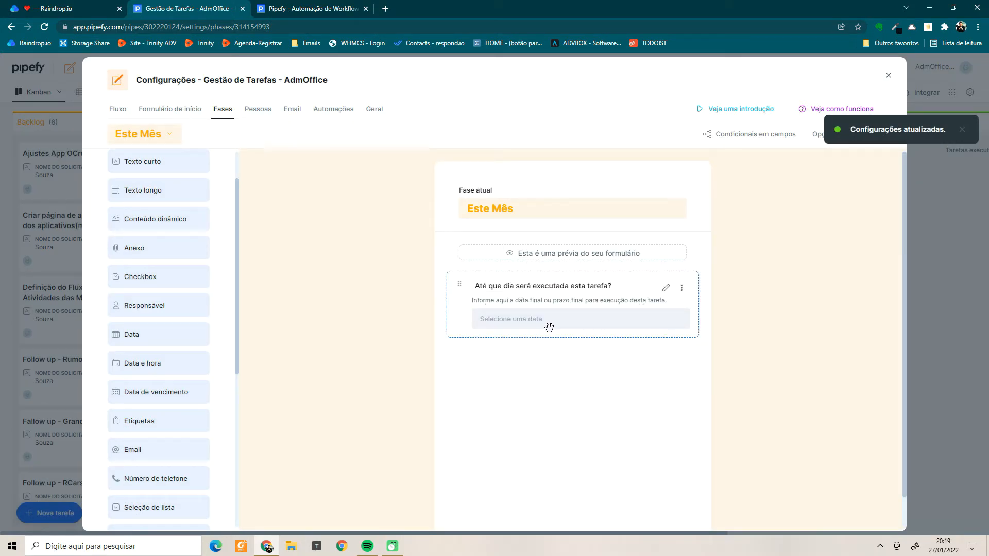
left_click(617, 329)
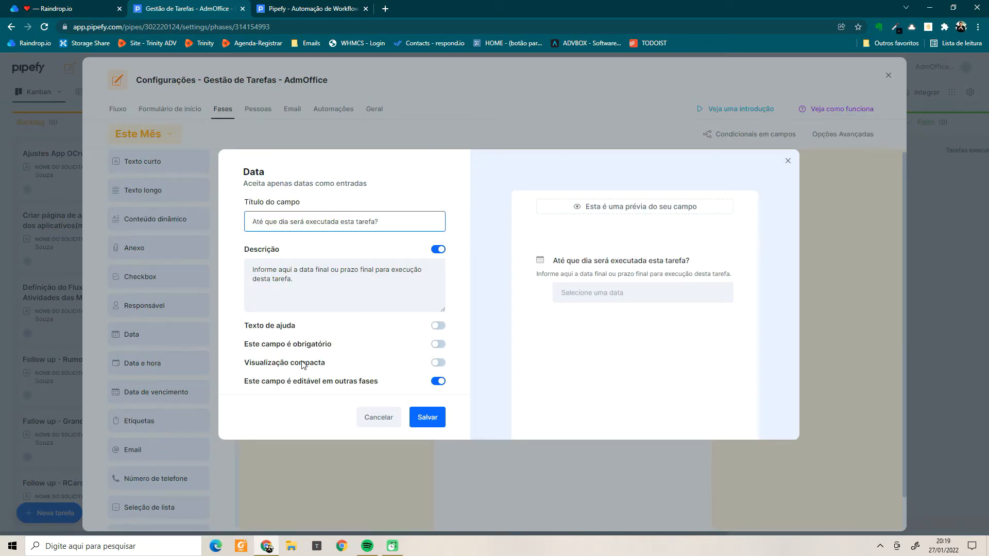
Make the date field required and close its Data settings dialog.
left_click(444, 349)
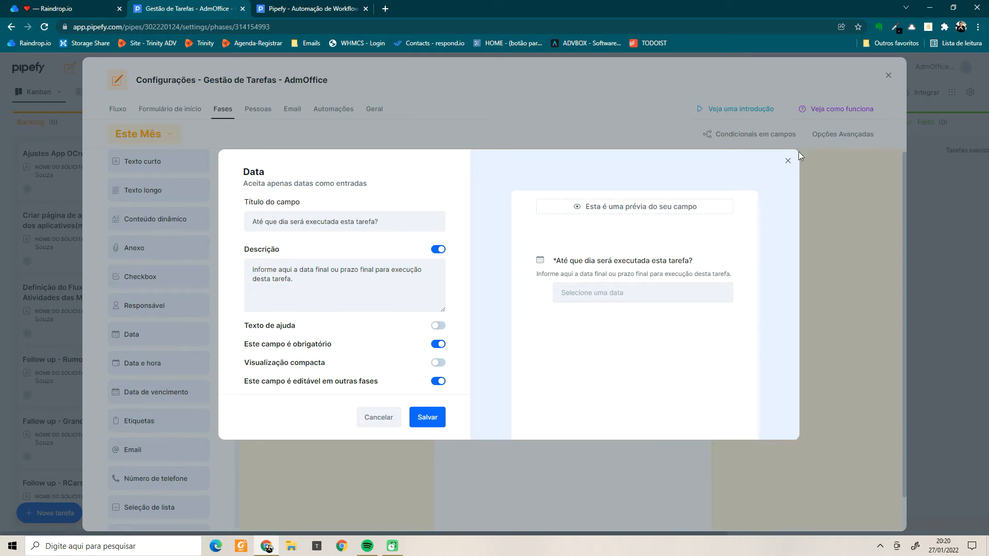
left_click(788, 161)
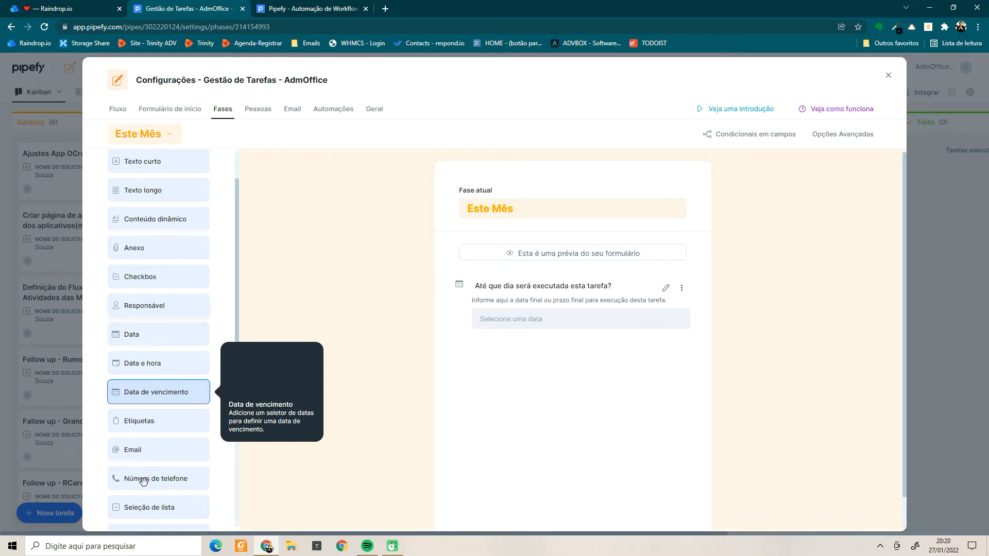
scroll(183, 450, "down", 5)
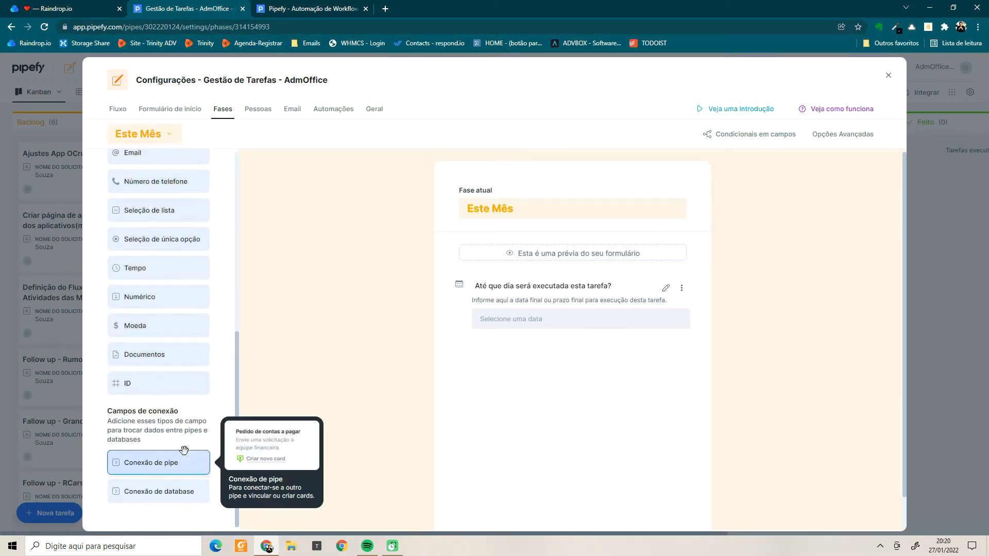
scroll(187, 453, "up", 5)
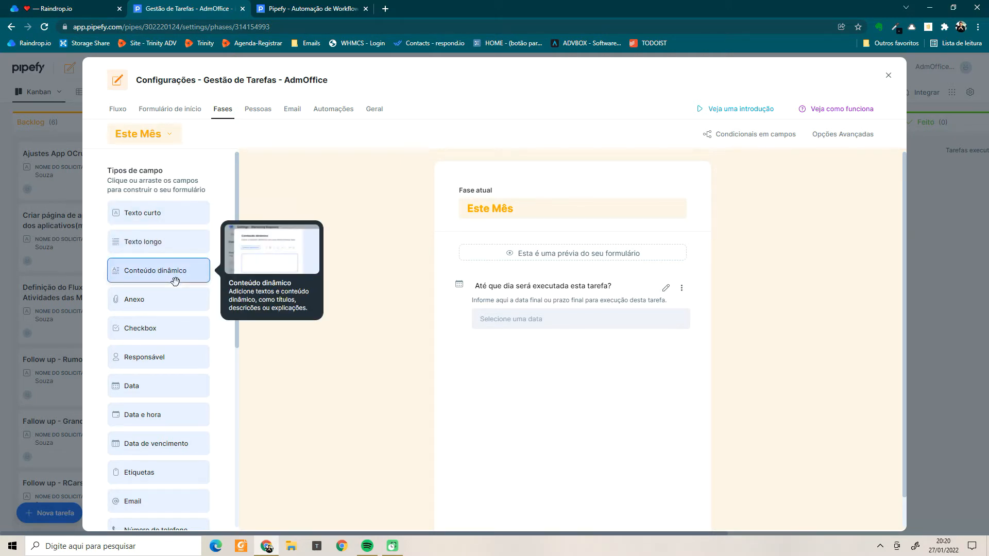
scroll(175, 281, "down", 1)
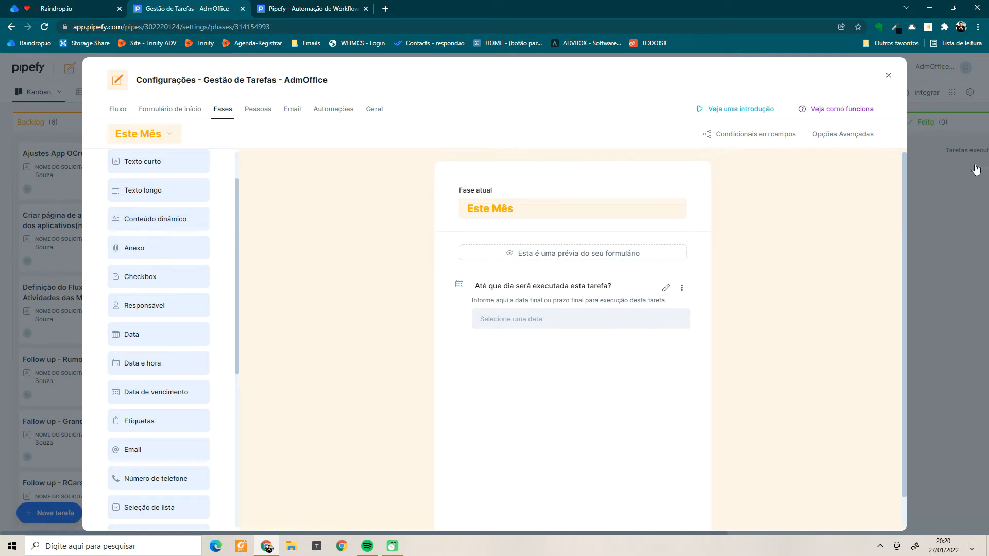
left_click(889, 75)
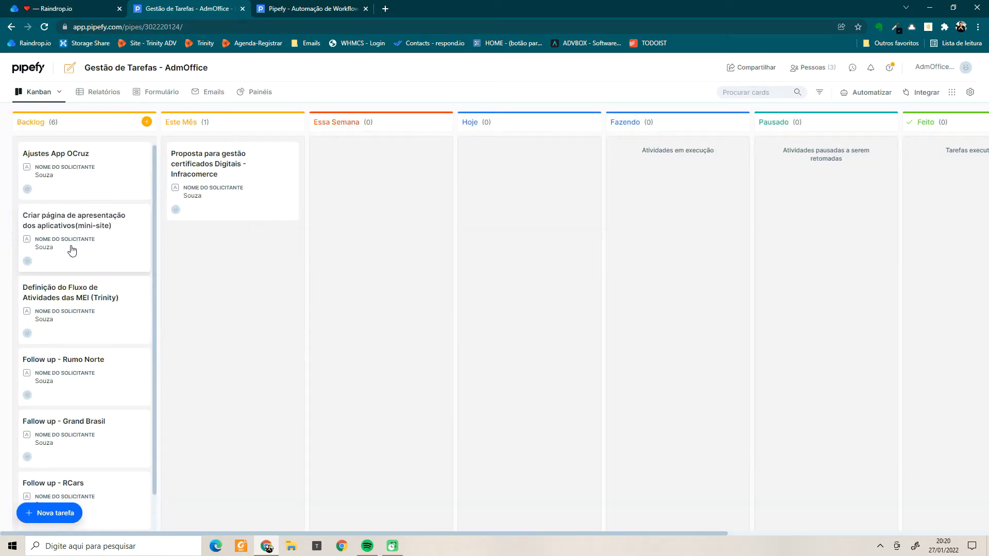
left_click(210, 176)
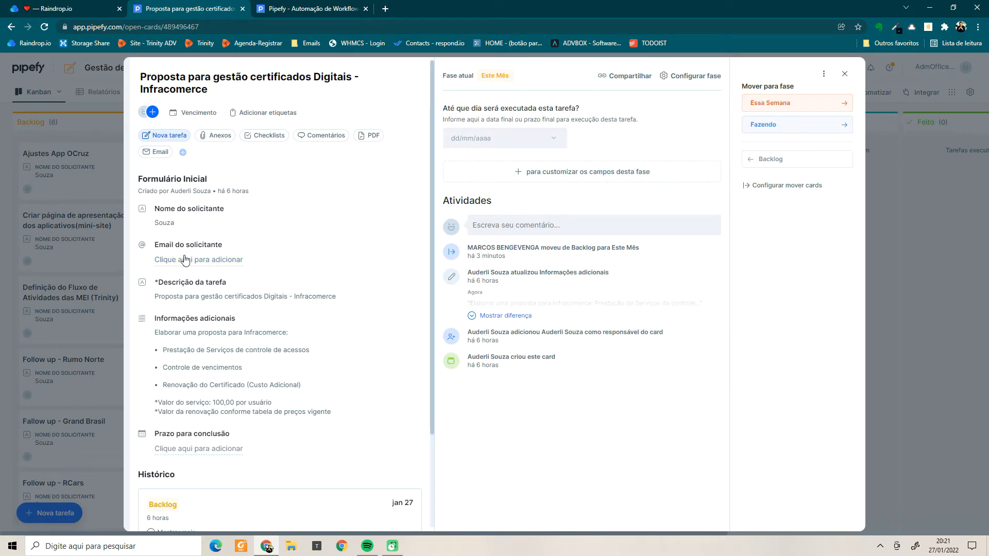
left_click(845, 77)
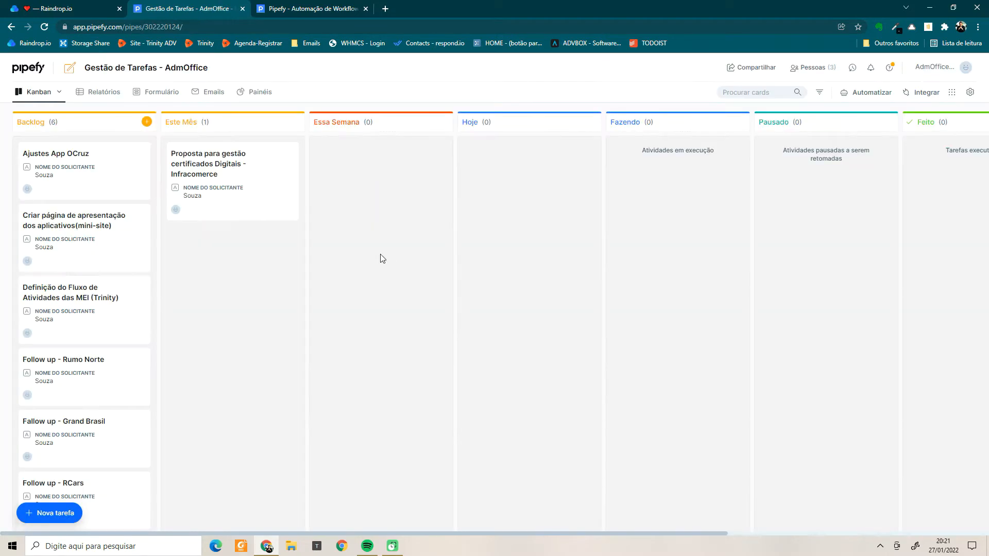
left_click(211, 172)
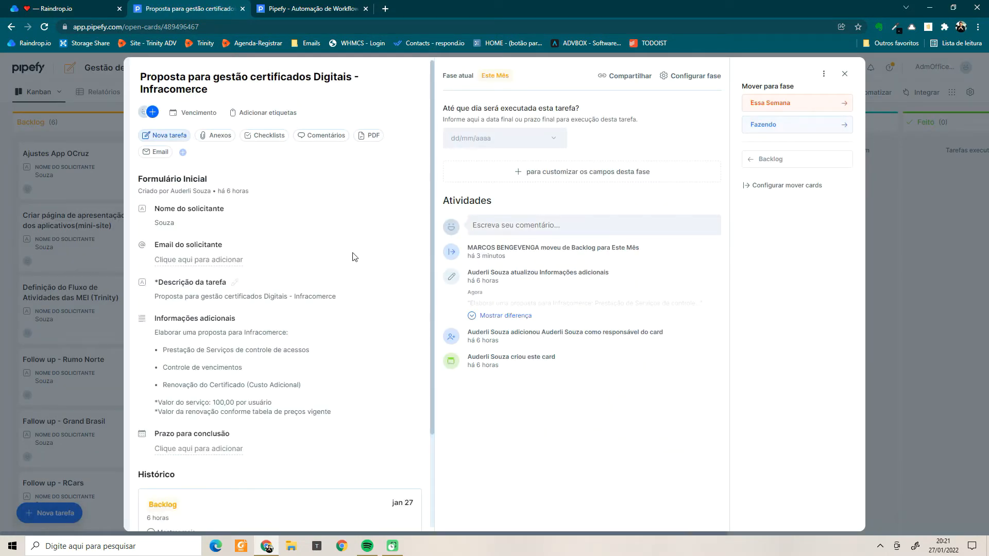
left_click(845, 76)
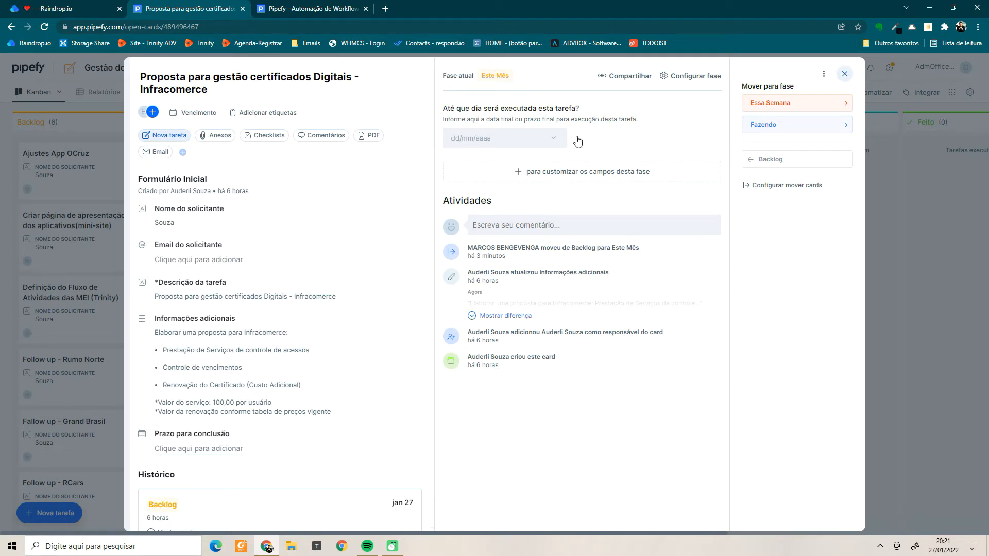
left_click(283, 123)
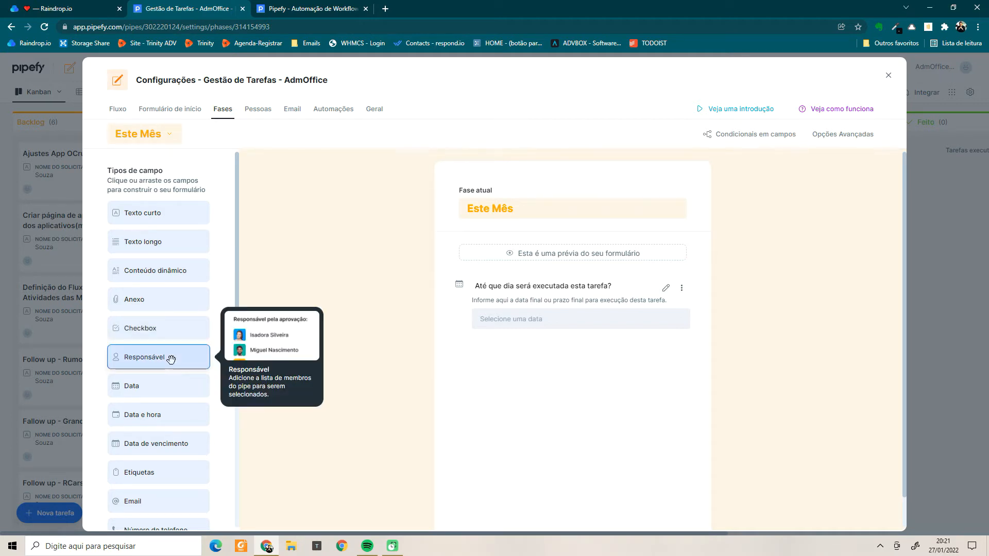
scroll(163, 387, "down", 2)
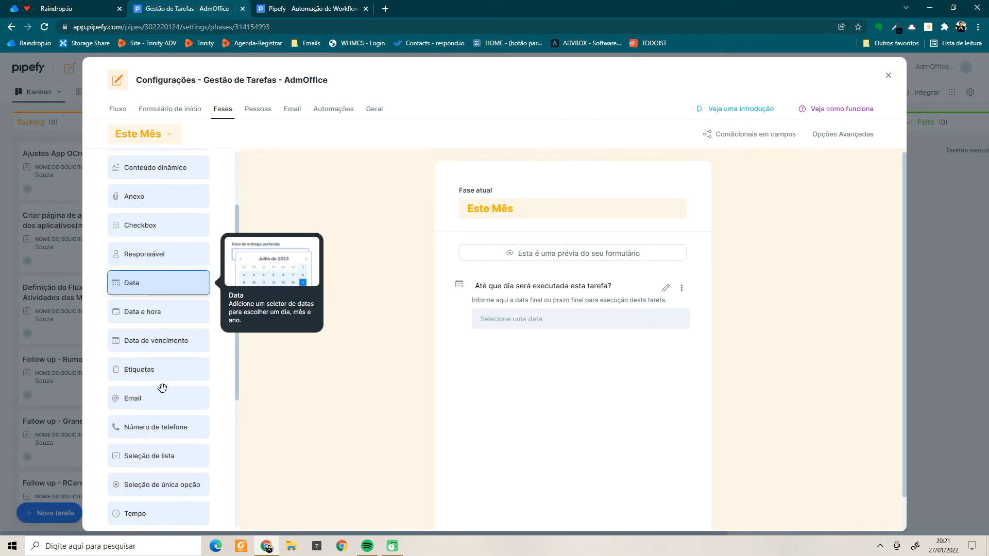
scroll(155, 316, "down", 1)
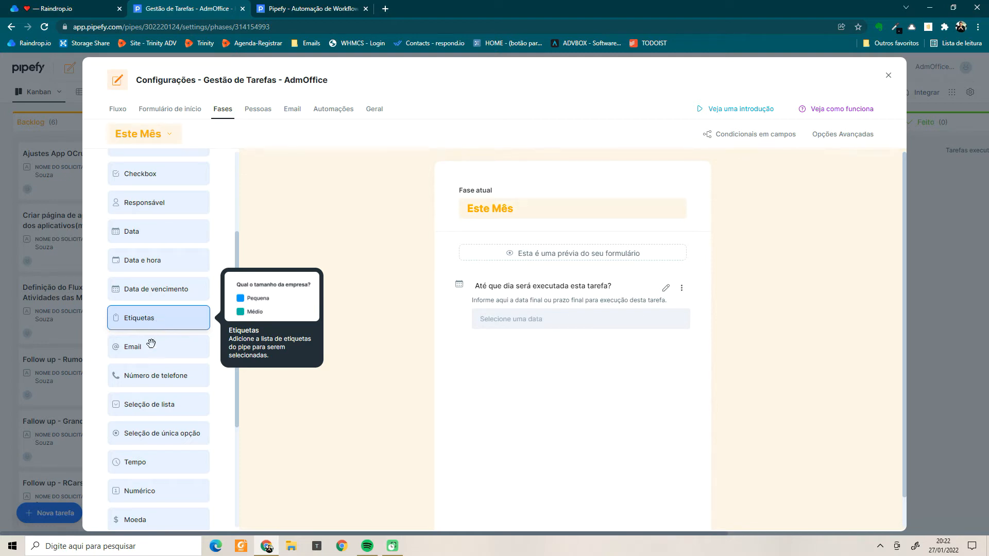
scroll(161, 399, "down", 1)
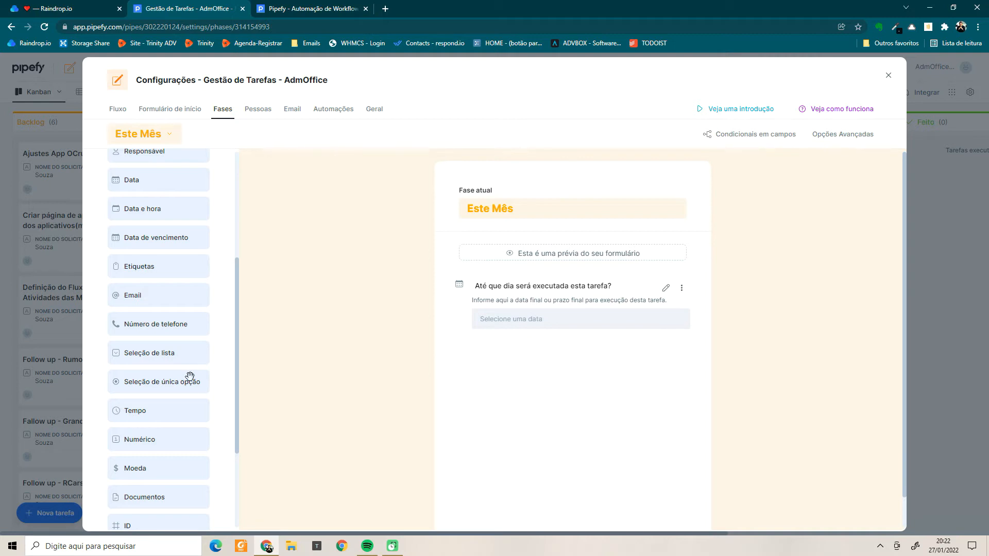
mouse_move(187, 387)
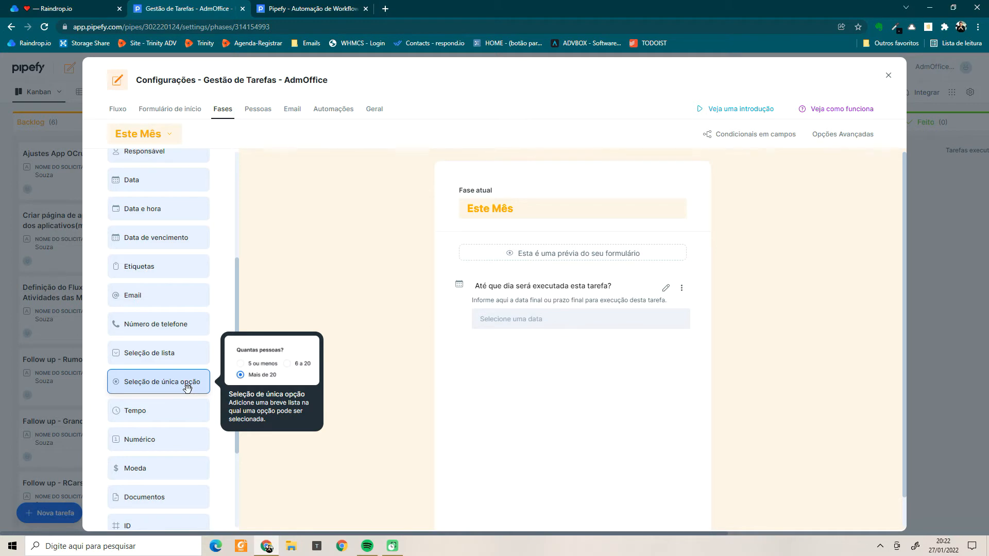
scroll(187, 388, "down", 1)
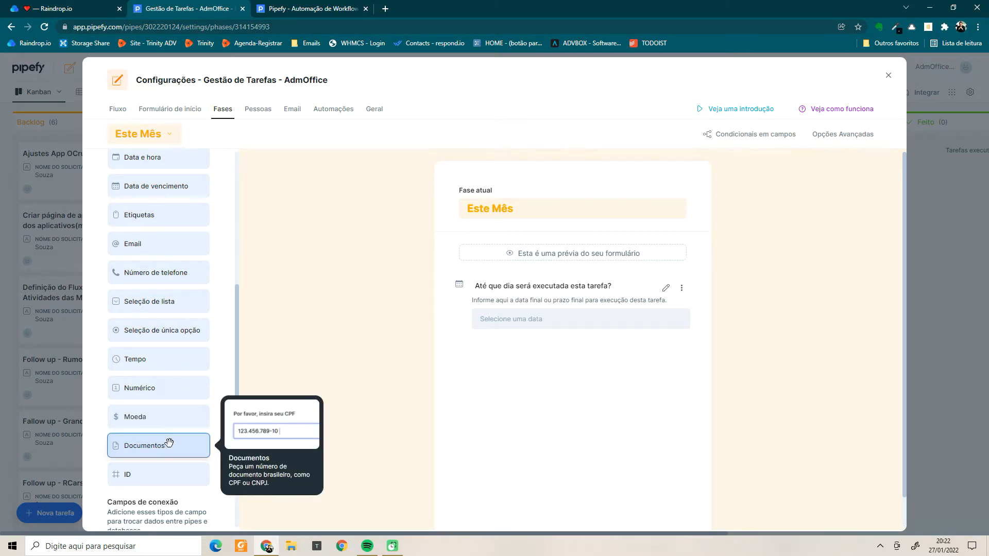
scroll(169, 443, "down", 2)
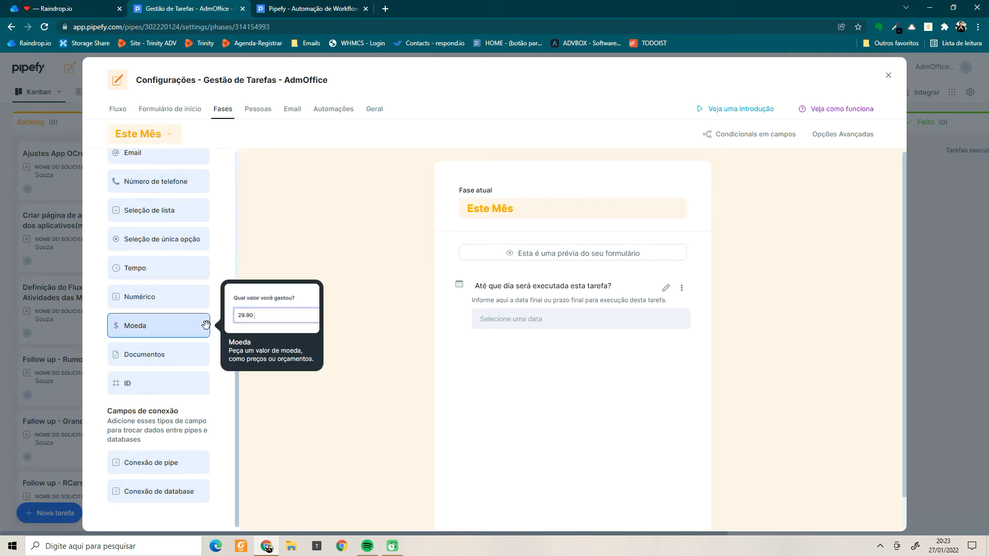
scroll(205, 322, "up", 7)
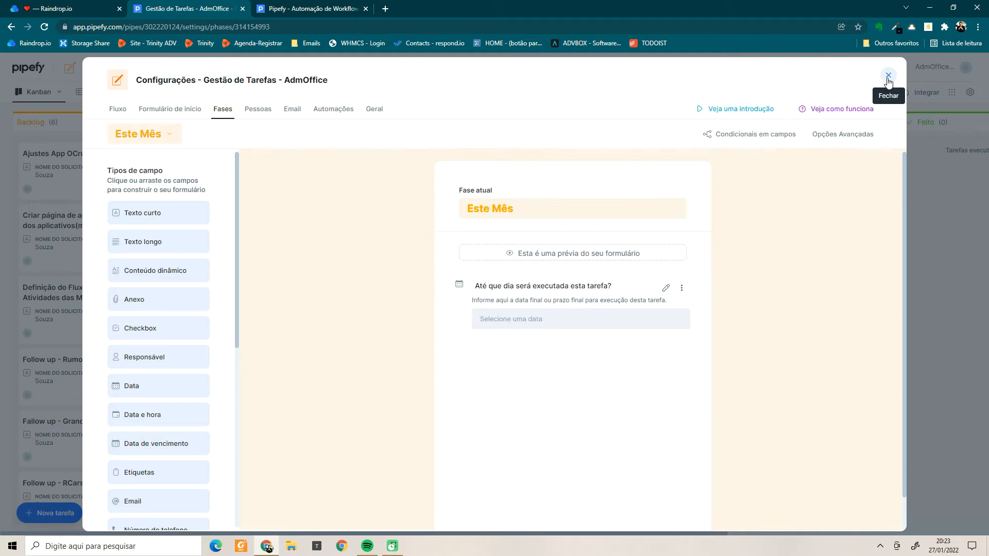
Close the phase settings and open the 'Criar página de apresentação dos aplicativos(mini-site)' Backlog card.
left_click(888, 78)
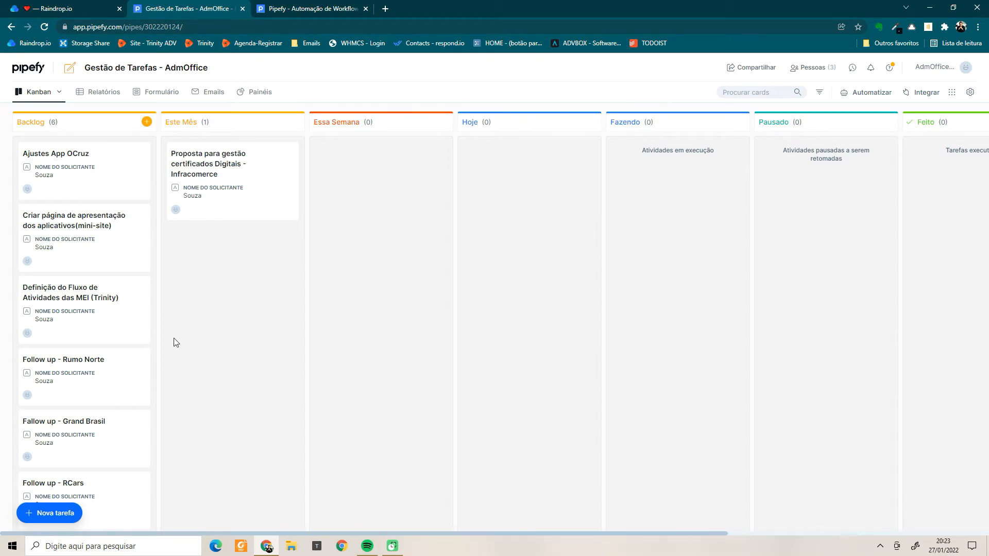
scroll(98, 360, "down", 1)
scroll(99, 376, "up", 1)
left_click(81, 236)
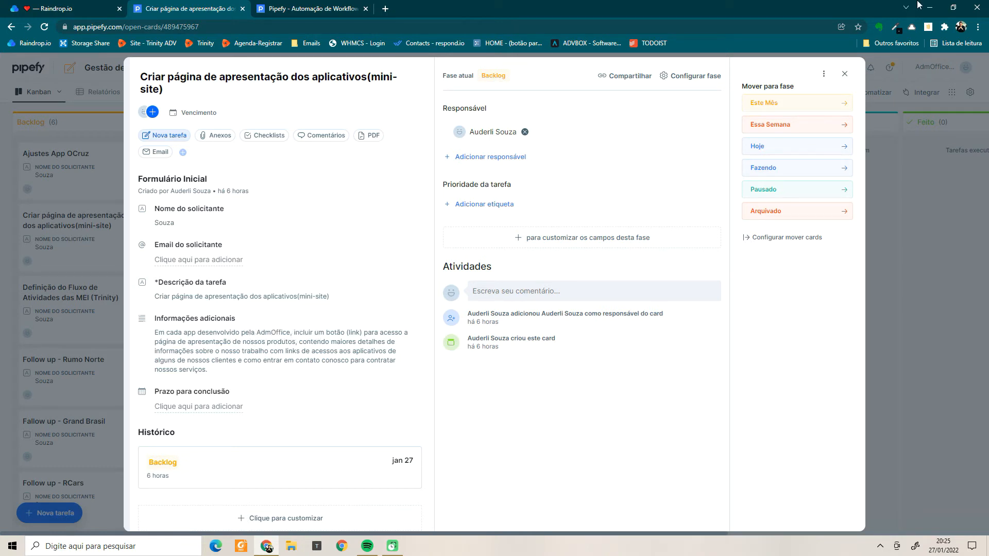
Close the mini-site card and open the Proposta card from the Este Mês column.
left_click(845, 77)
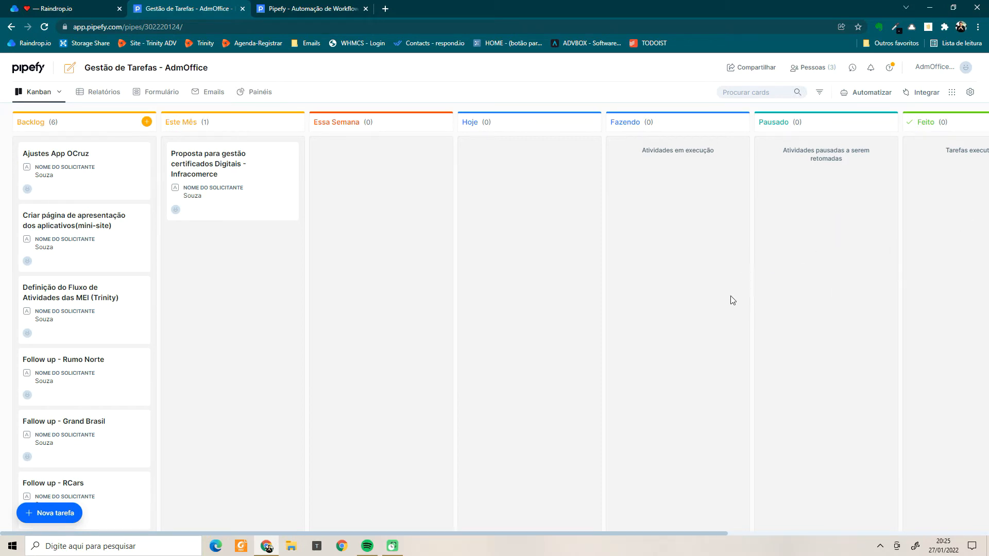
left_click(231, 183)
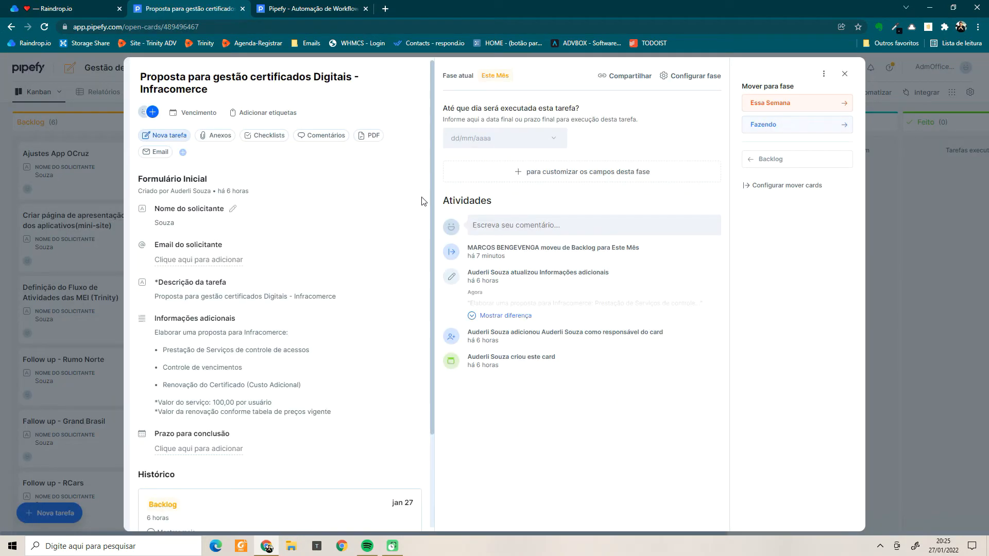
Create a checklist on the Proposta card with items etapa 1, etapa 2, etapa 3 and etapa 4.
left_click(275, 139)
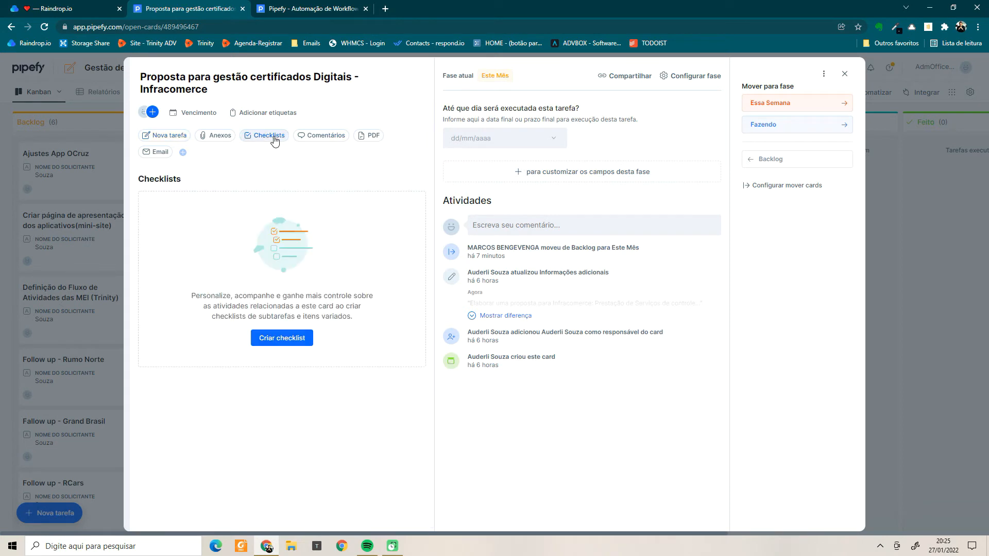
left_click(266, 340)
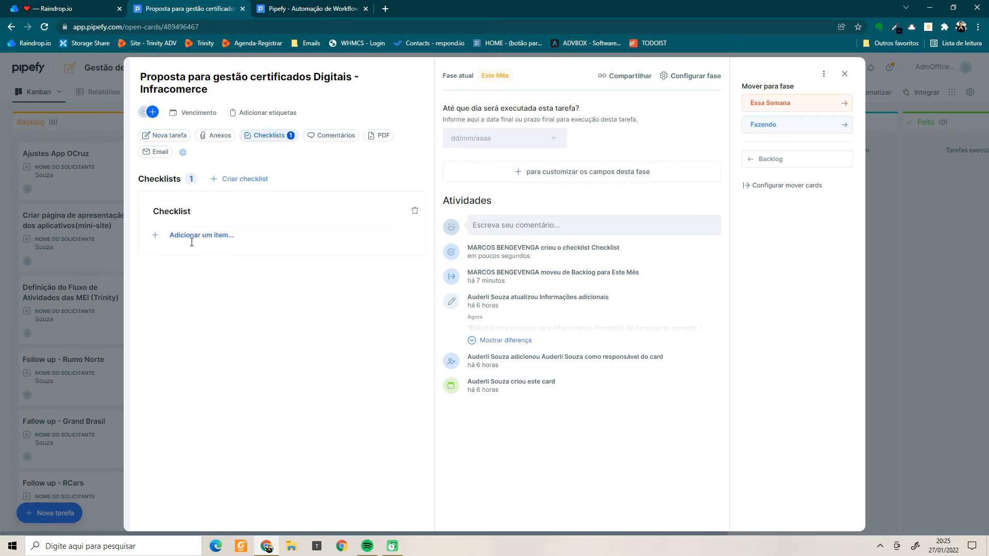
left_click(237, 229)
type("eta")
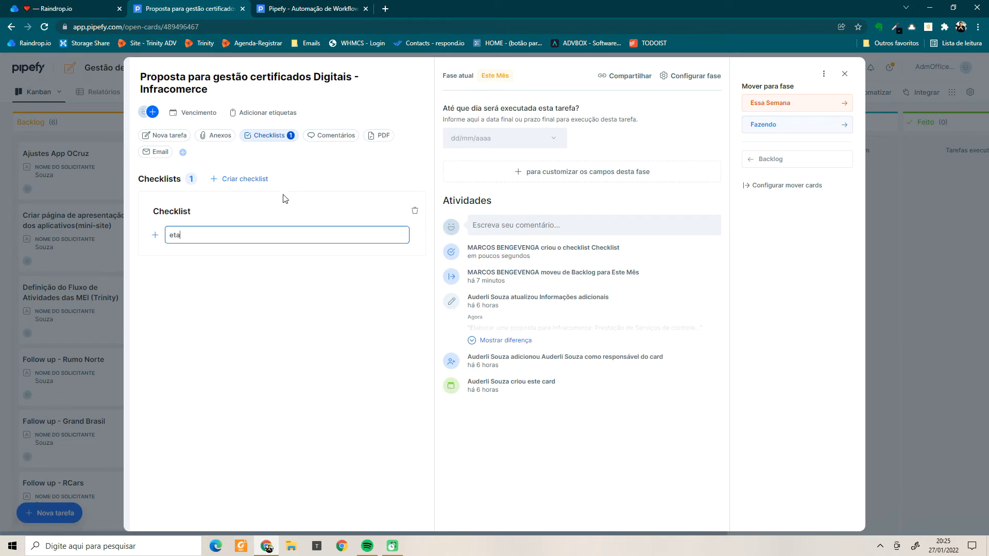
type("pa 1")
key("Return")
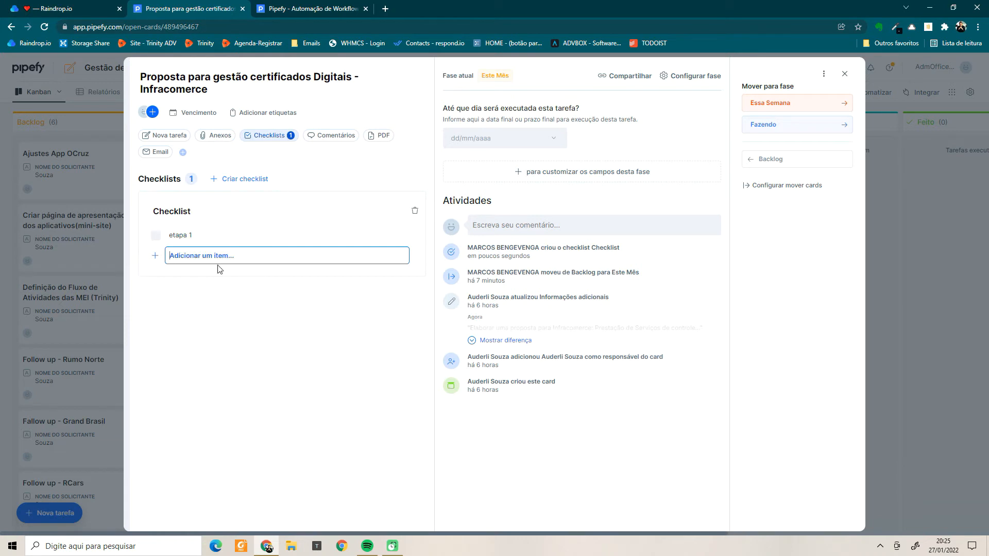
type("etapa 2")
key("Return")
type("etapa 3")
key("Return")
type("etapa 4")
key("Return")
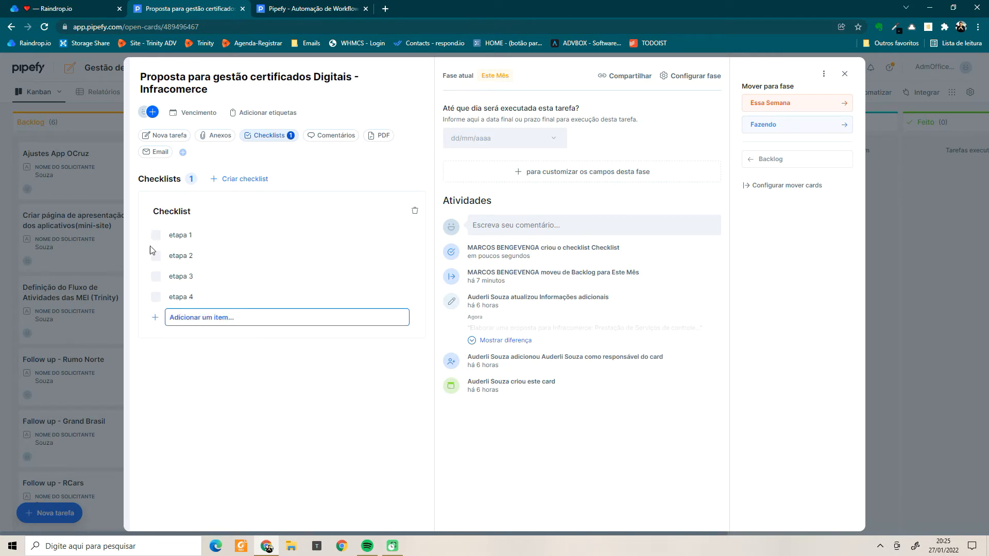
Tick all four checklist items, etapa 1 through etapa 4, as done.
left_click(156, 238)
left_click(155, 256)
left_click(155, 277)
left_click(155, 297)
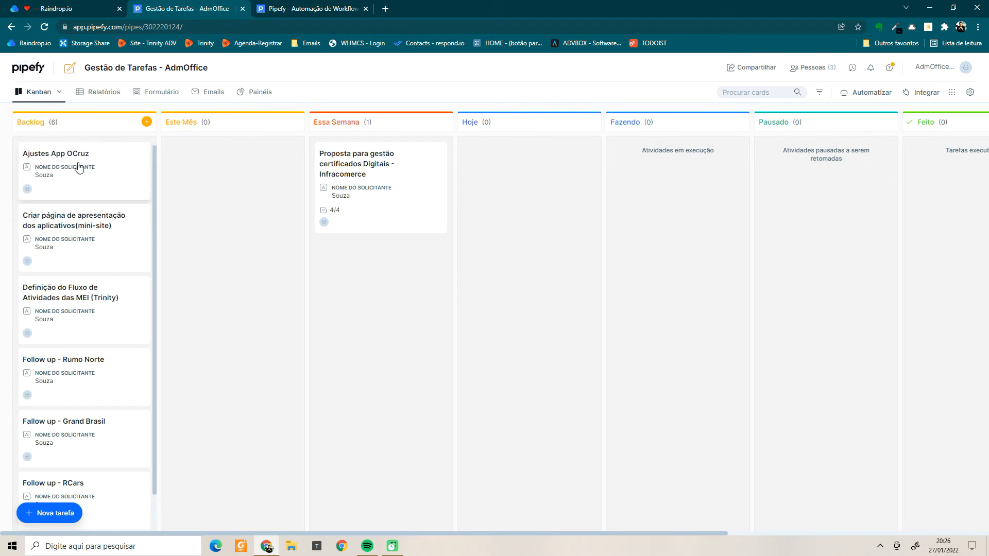
Start a new Backlog task with the requester's name, e-mail and description 'treinar no Pipefy'.
left_click(146, 122)
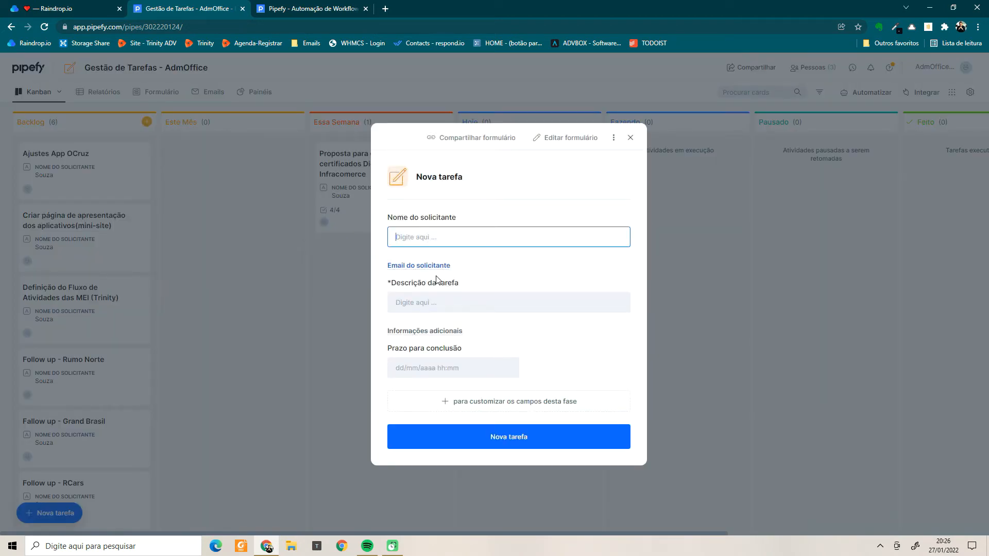
type("Marcos")
left_click(428, 267)
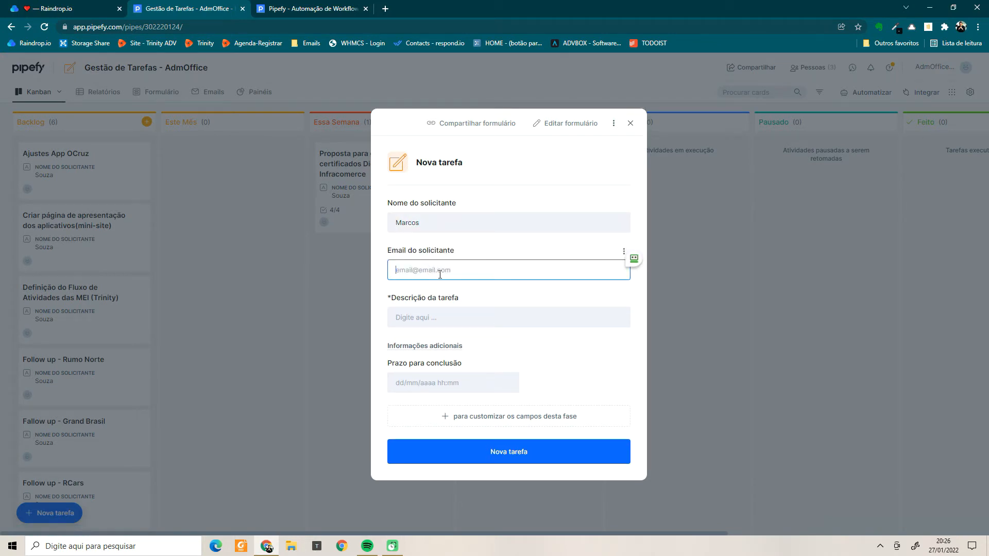
left_click(448, 321)
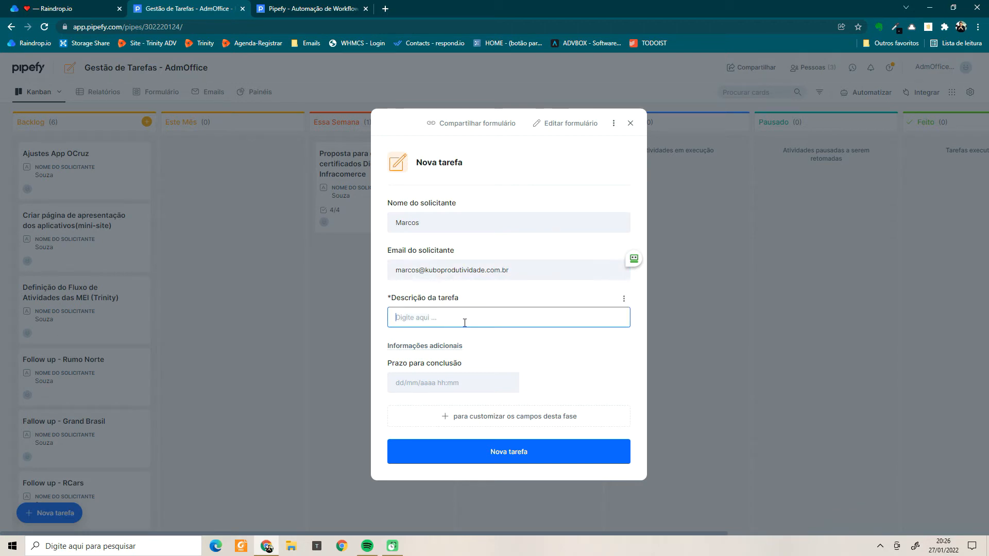
type("terein")
key("BackSpace")
key("BackSpace")
key("BackSpace")
type("reinar no Pipefy")
Set the Prazo due date to 27 January 2022 and create the task card.
left_click(457, 386)
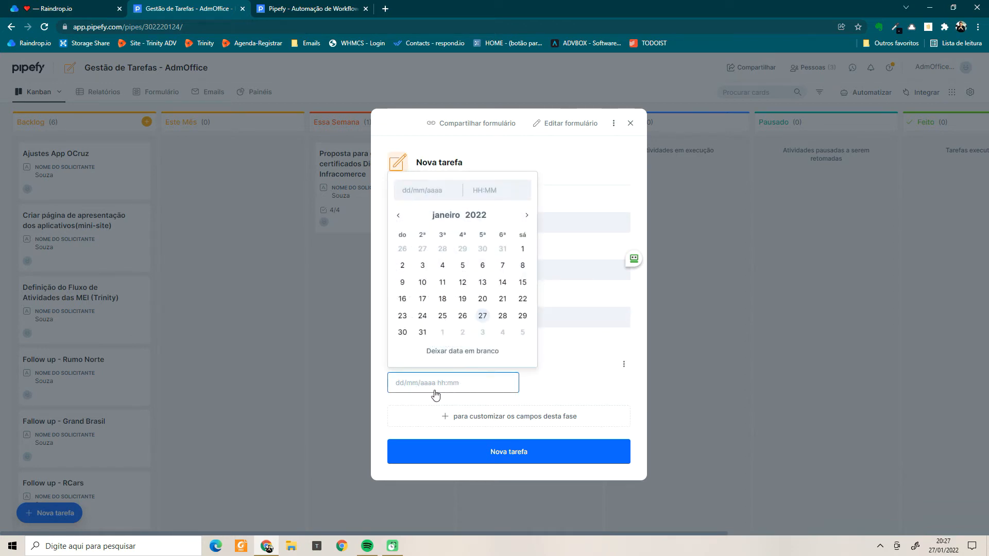
left_click(482, 316)
left_click(484, 453)
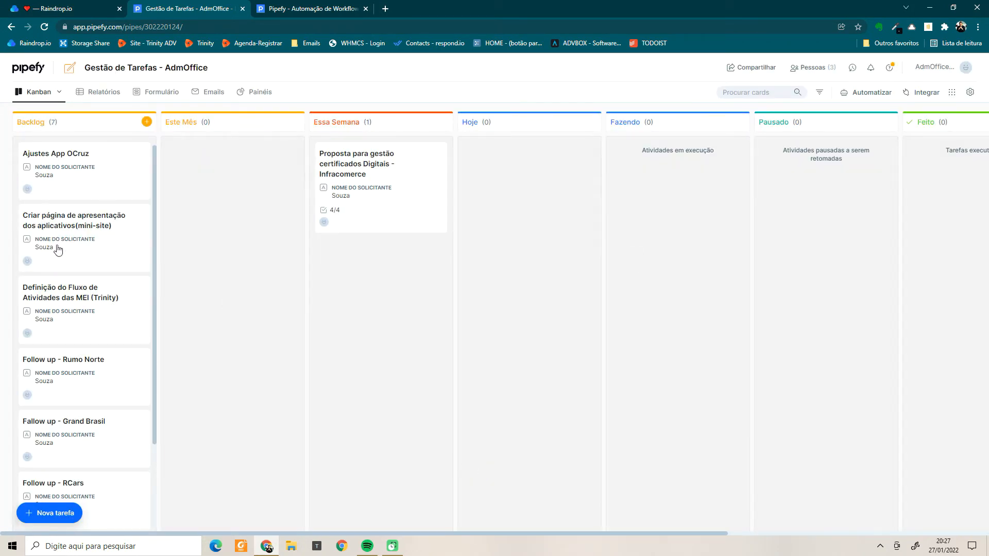
scroll(51, 239, "down", 3)
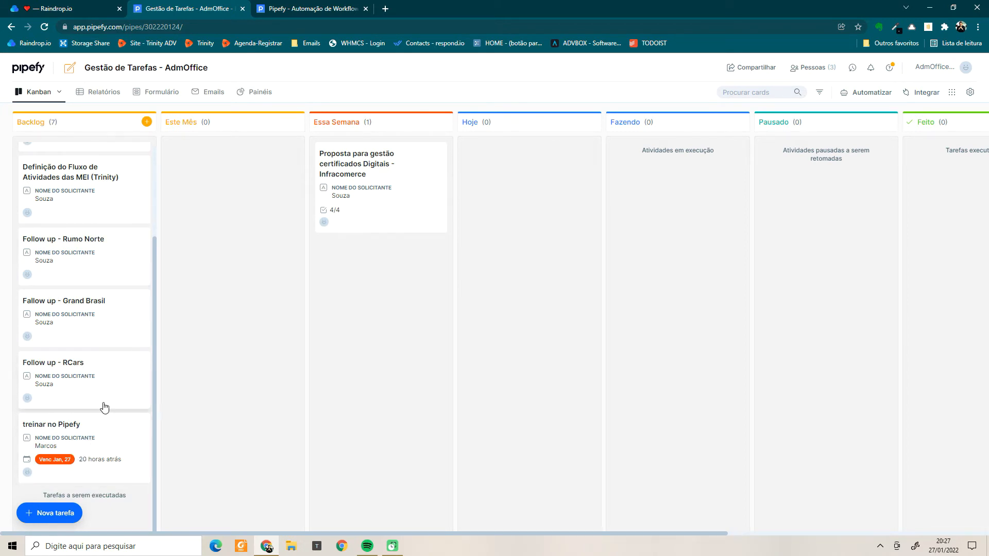
scroll(104, 407, "up", 3)
From the Backlog new-task form, open the sharing options and choose Customizar for the public form.
mouse_move(103, 126)
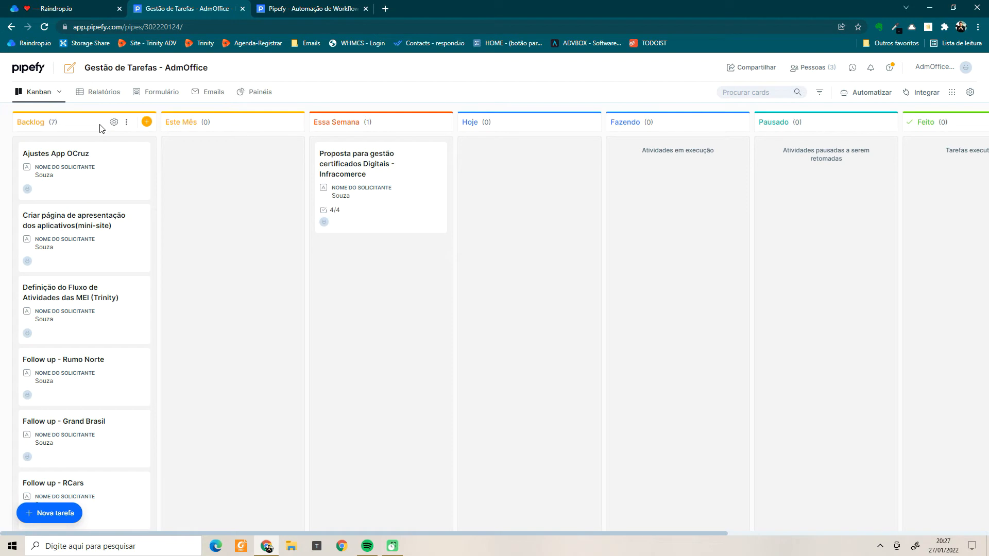
left_click(128, 125)
left_click(127, 126)
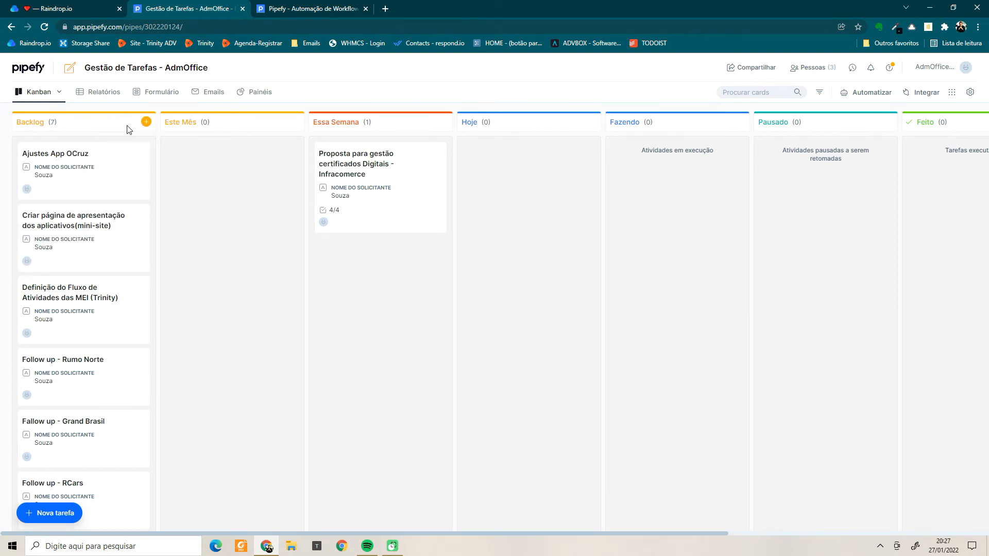
left_click(145, 123)
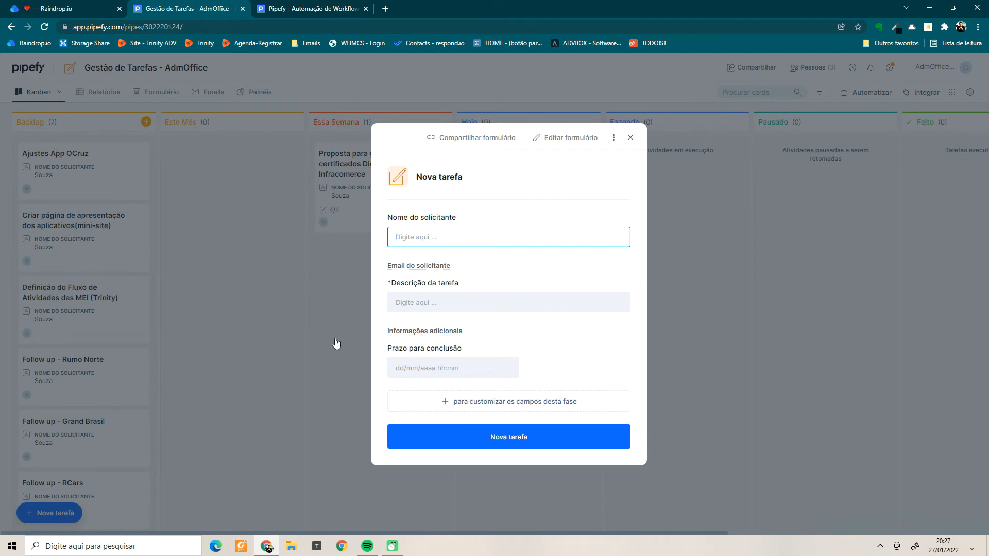
left_click(473, 139)
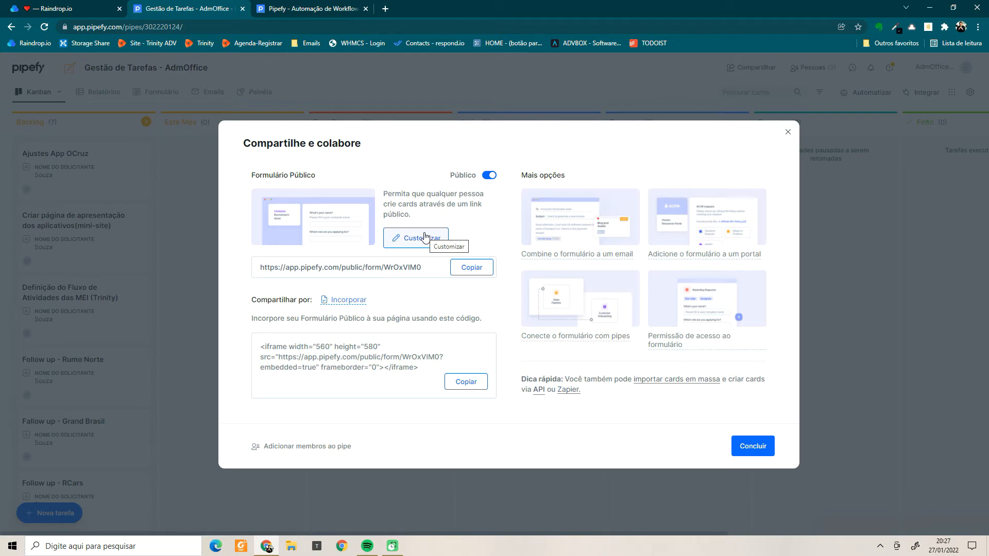
left_click(402, 242)
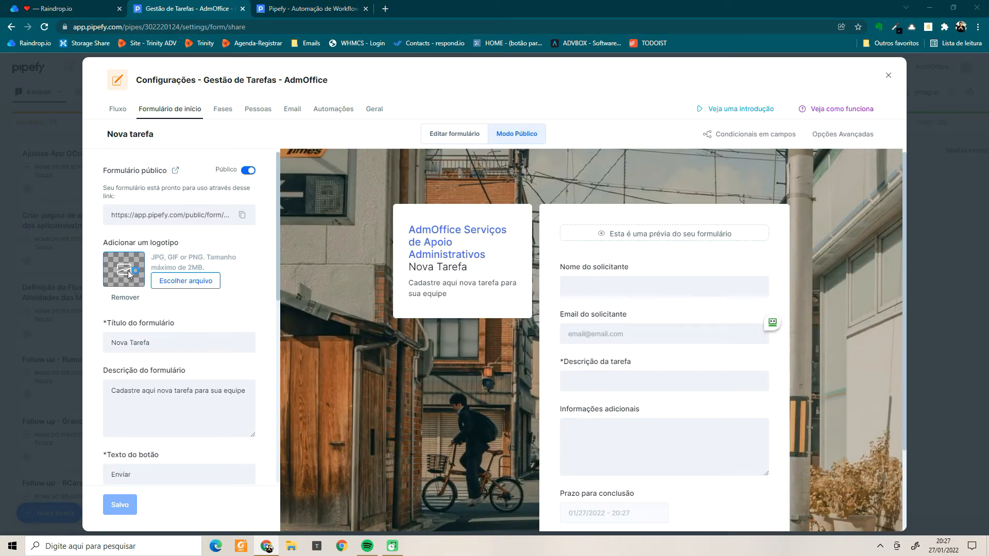
Upload the Kubo logo 1.png to the public Nova Tarefa form and apply the crop.
left_click(128, 273)
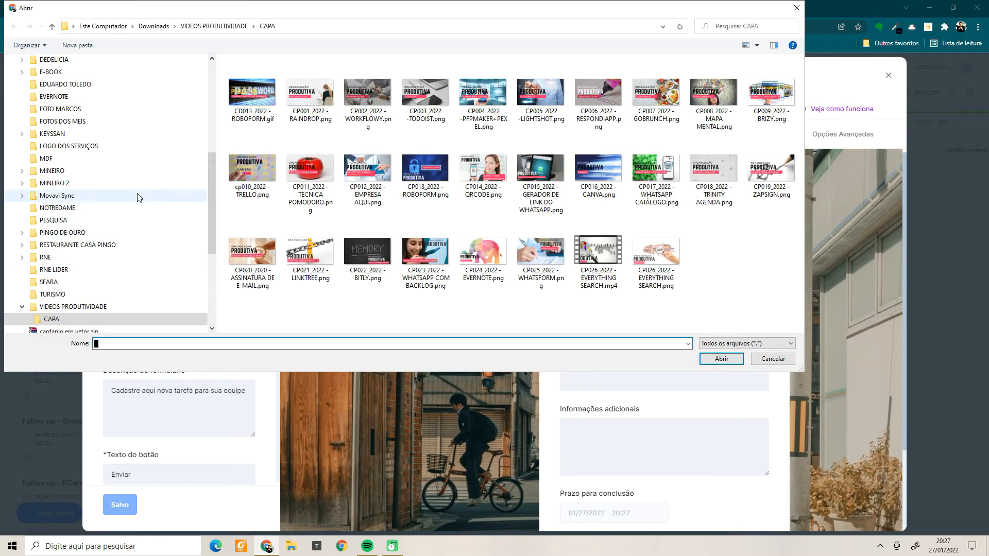
scroll(91, 185, "down", 1)
scroll(90, 184, "up", 1)
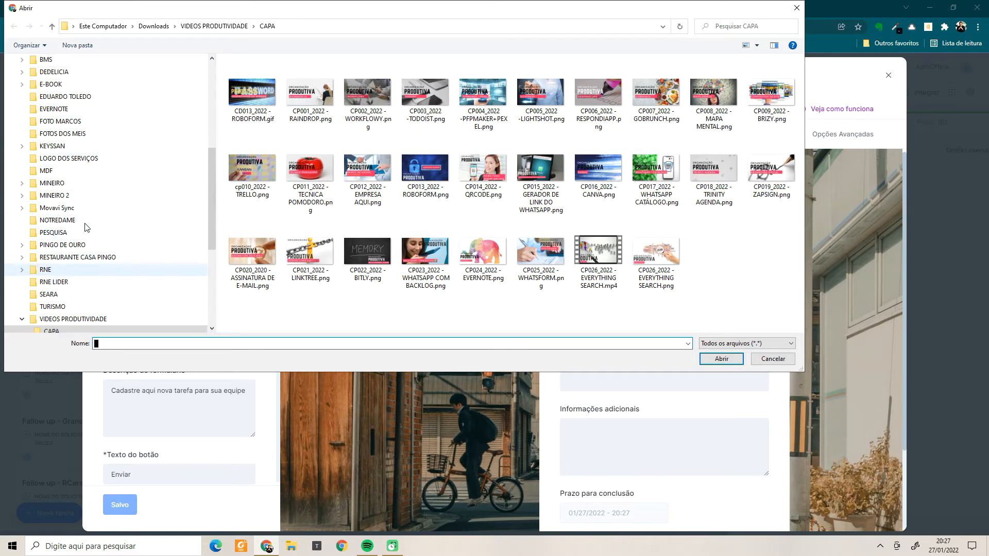
left_click(77, 121)
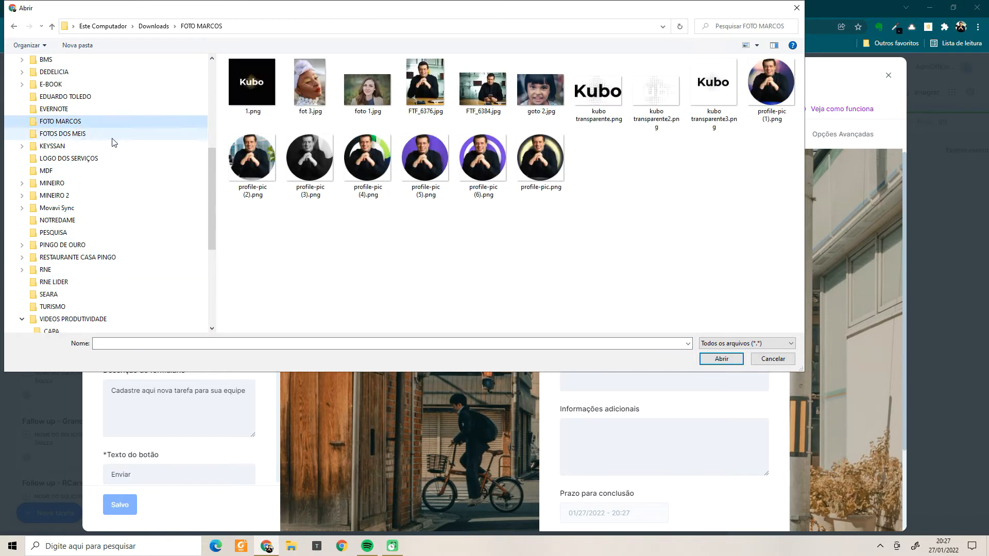
left_click(252, 114)
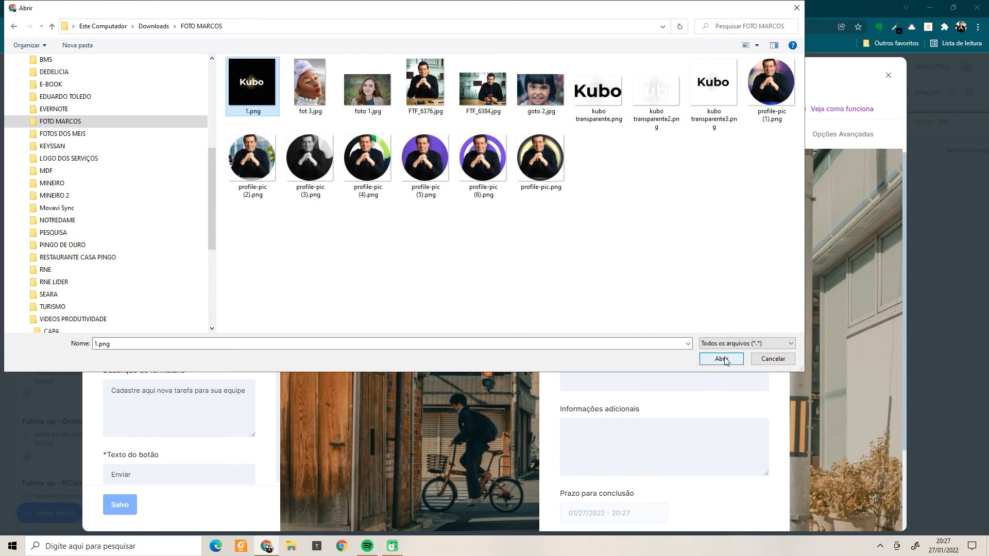
left_click(725, 358)
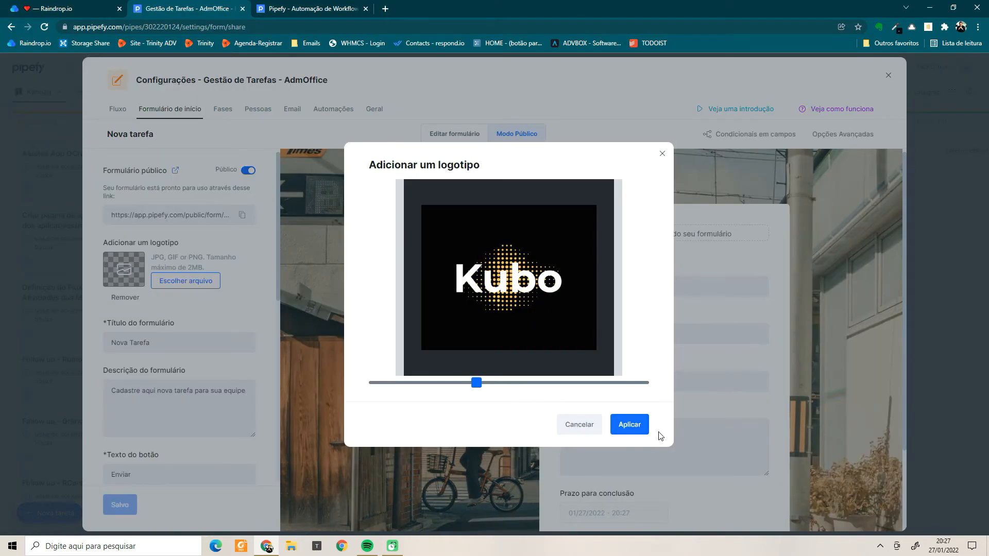
left_click(628, 425)
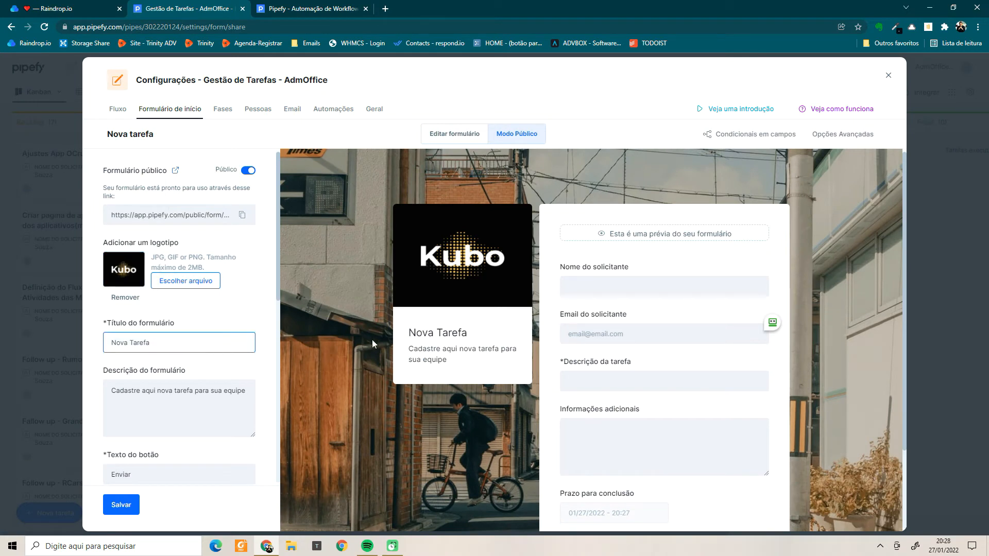
Set the Doing/Done sticky-note photo from a 'task' search as background and save the form settings.
left_click(192, 342)
key("ctrl+a")
scroll(227, 329, "down", 2)
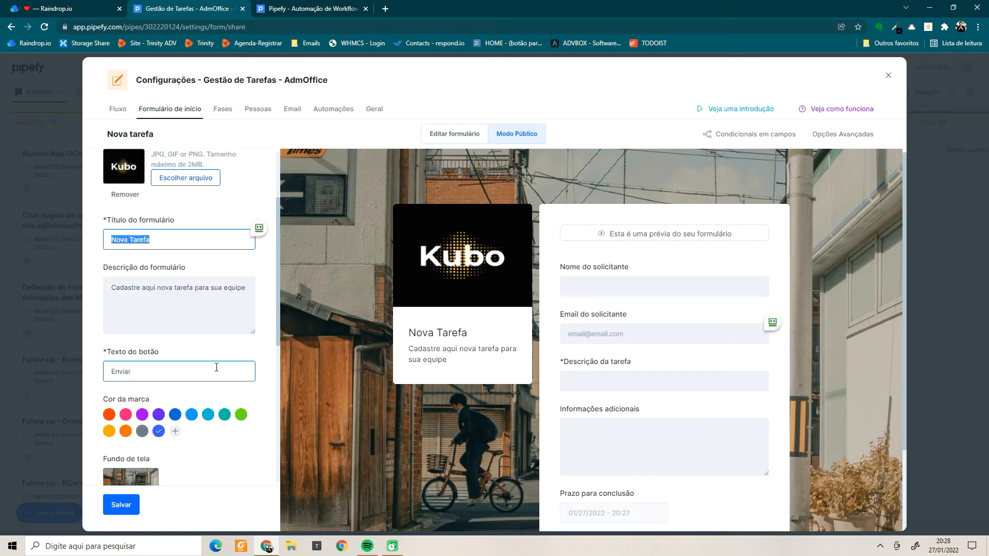
scroll(216, 368, "down", 3)
left_click(127, 329)
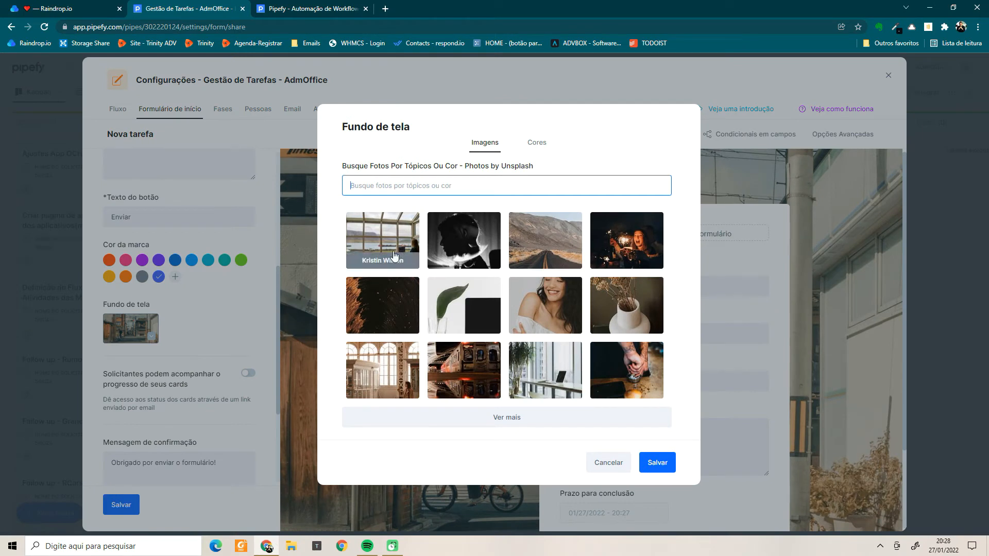
type("tarefa")
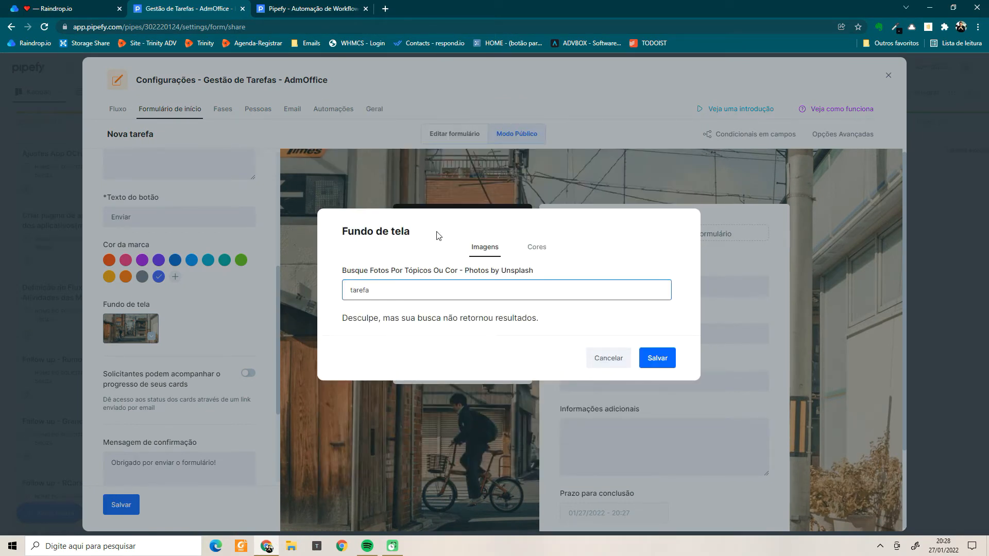
key("BackSpace")
key("BackSpace")
key("BackSpace")
type("tas")
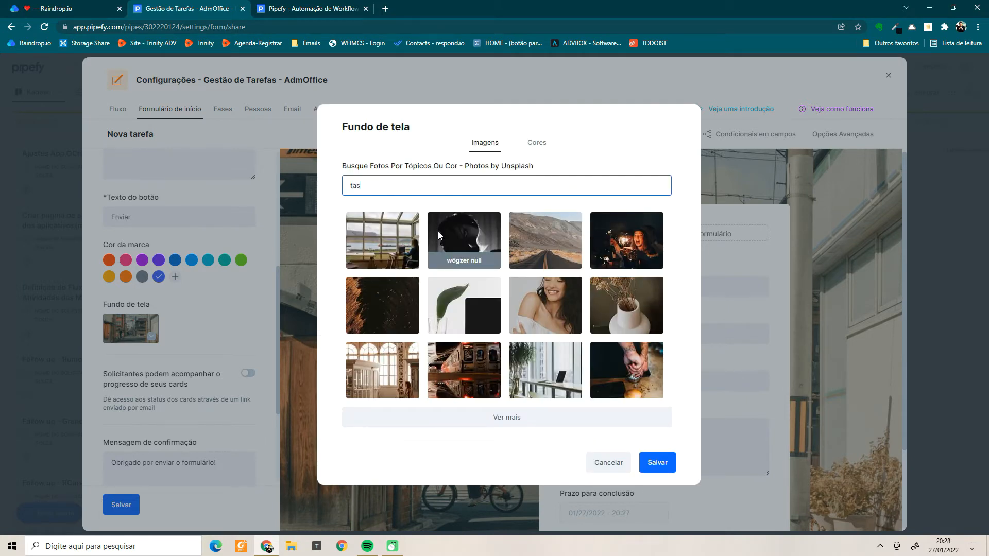
type("k")
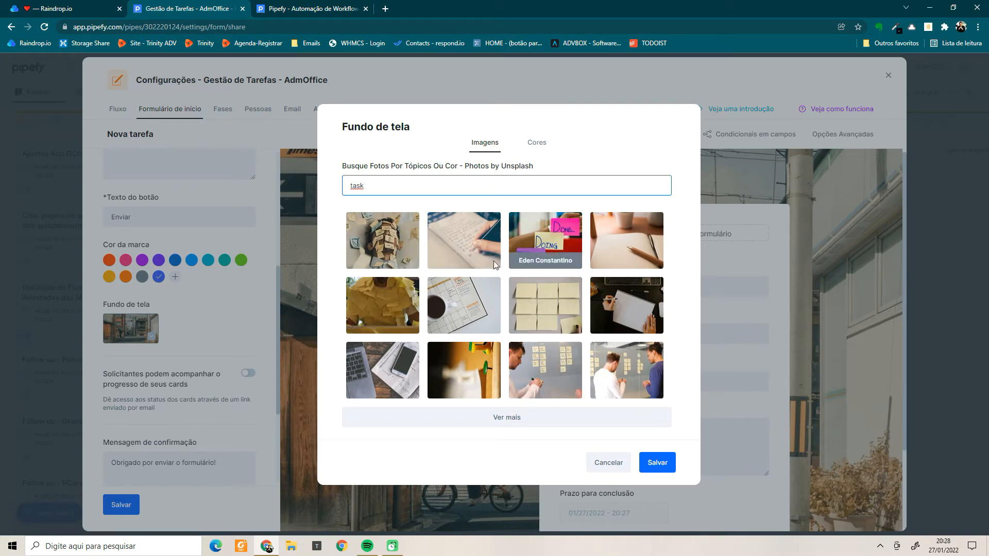
left_click(547, 262)
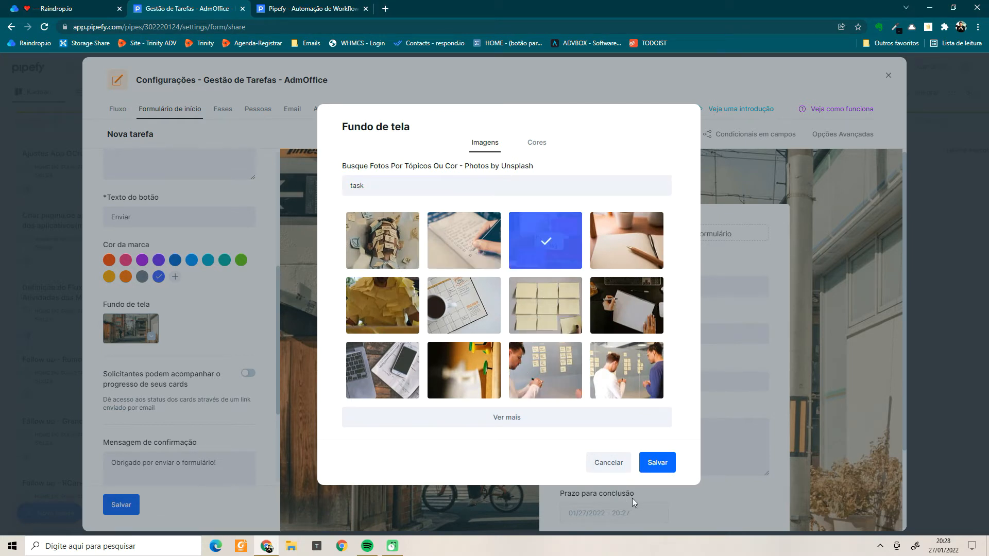
left_click(661, 469)
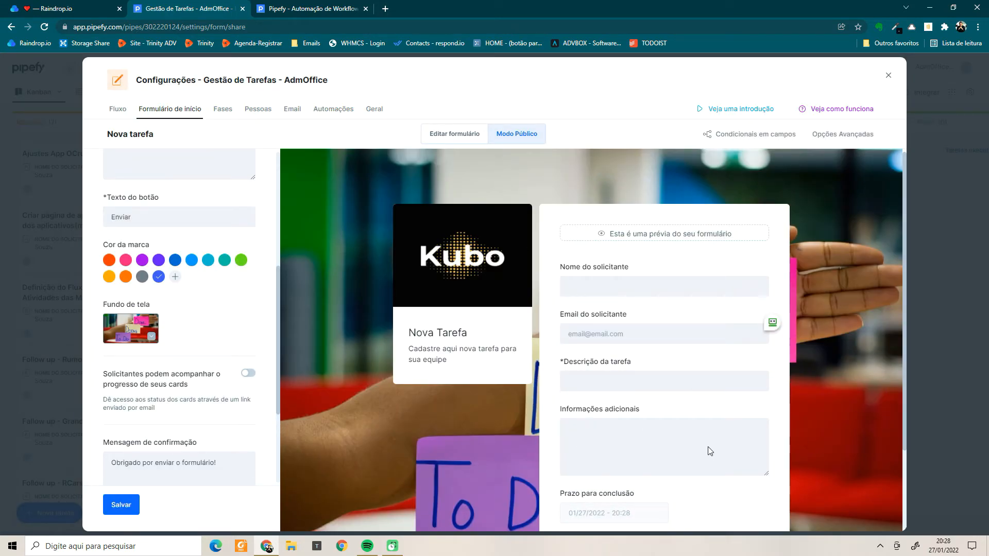
scroll(246, 373, "down", 3)
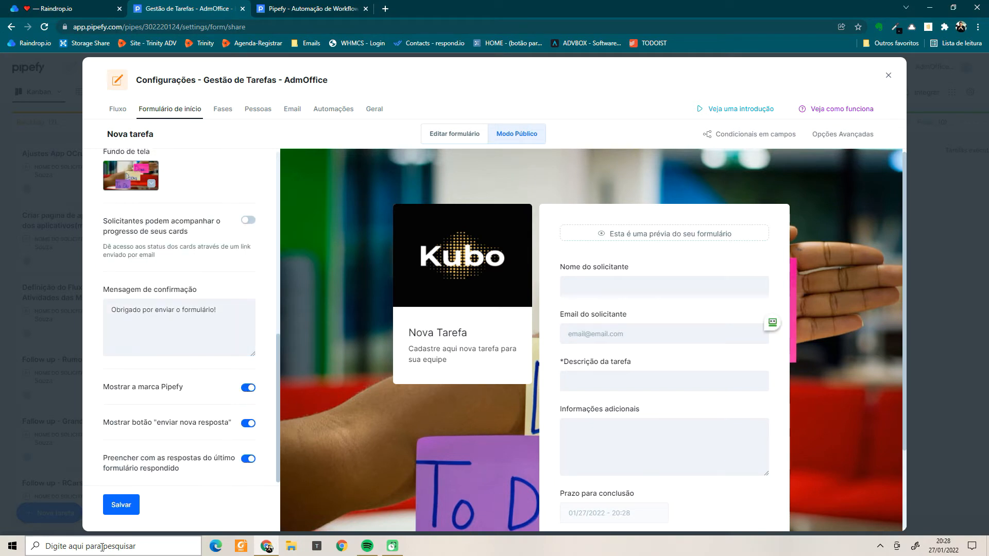
left_click(119, 506)
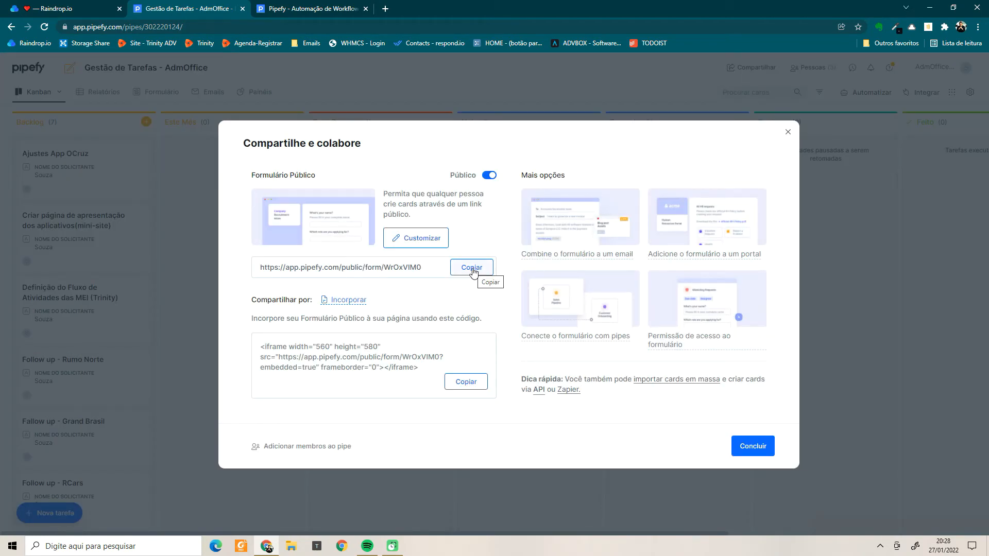
Copy the public form URL and open a new browser tab.
left_click(472, 268)
key("ctrl+t")
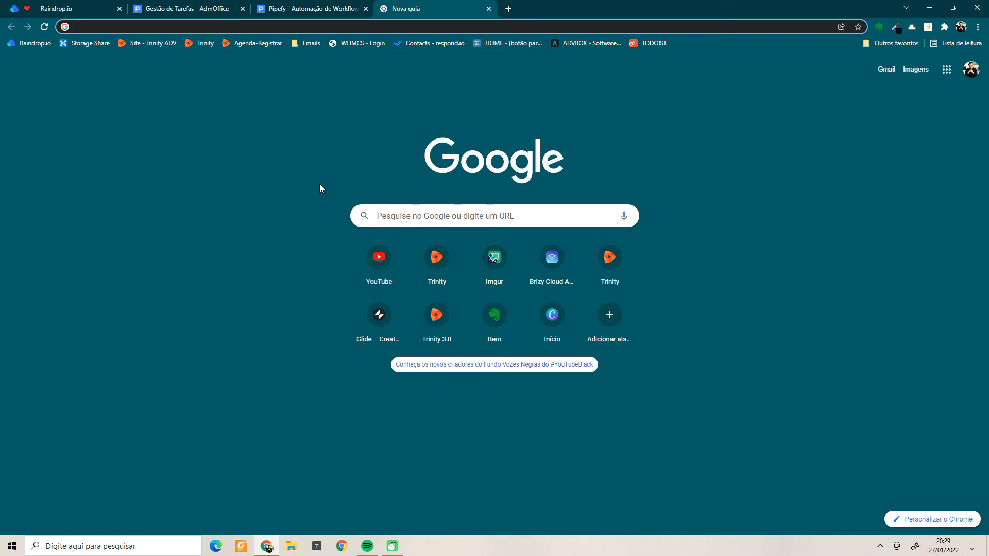
Load the public form from the copied link and enter the requester's name and e-mail.
type("https://app.pipefy.com/public/form/WrOxVIM0")
key("Return")
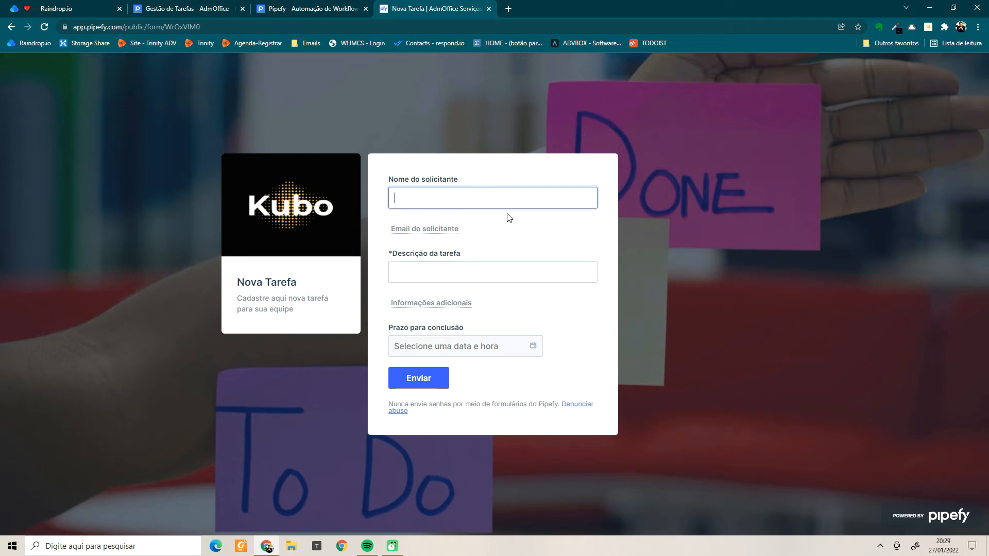
type("oa")
type("OÃO ")
type("DA SILVA")
key("Tab")
left_click(503, 274)
key("shift+Tab")
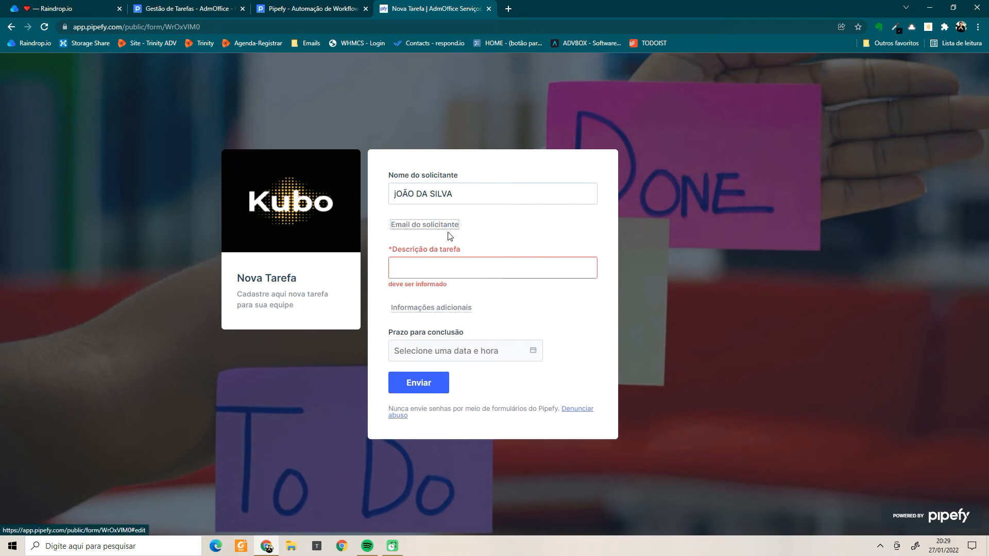
left_click(456, 276)
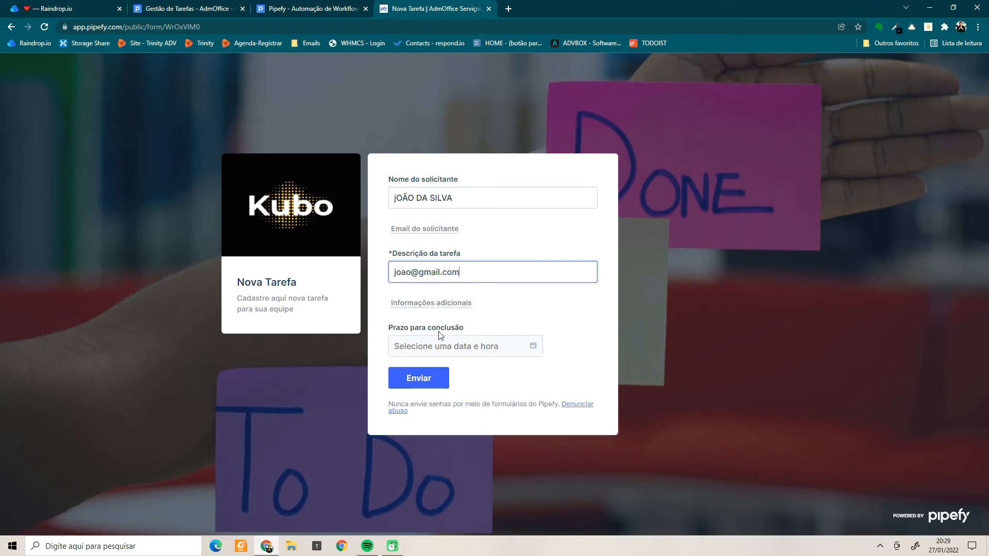
Enter 'testando o formulário de tarefas' as the additional information.
left_click(433, 304)
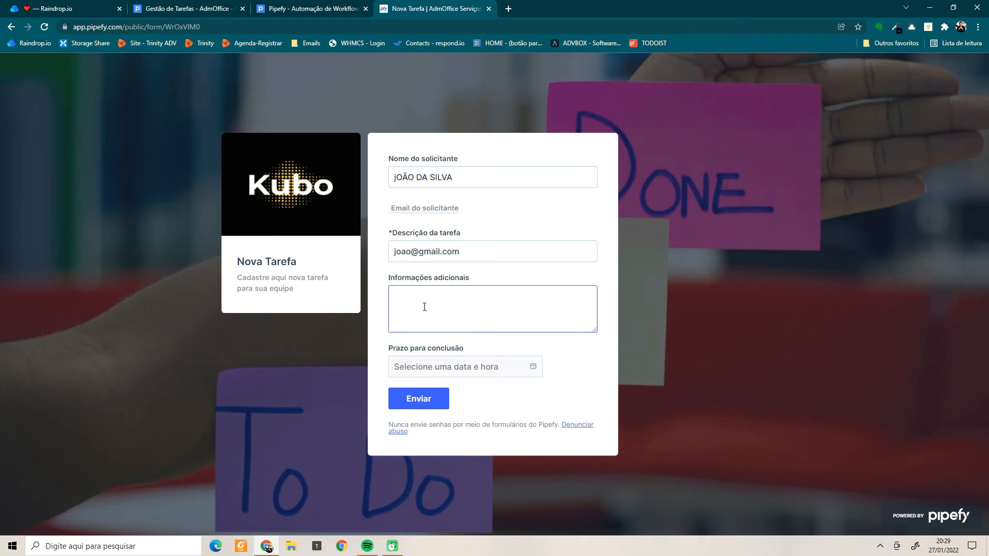
type("teste")
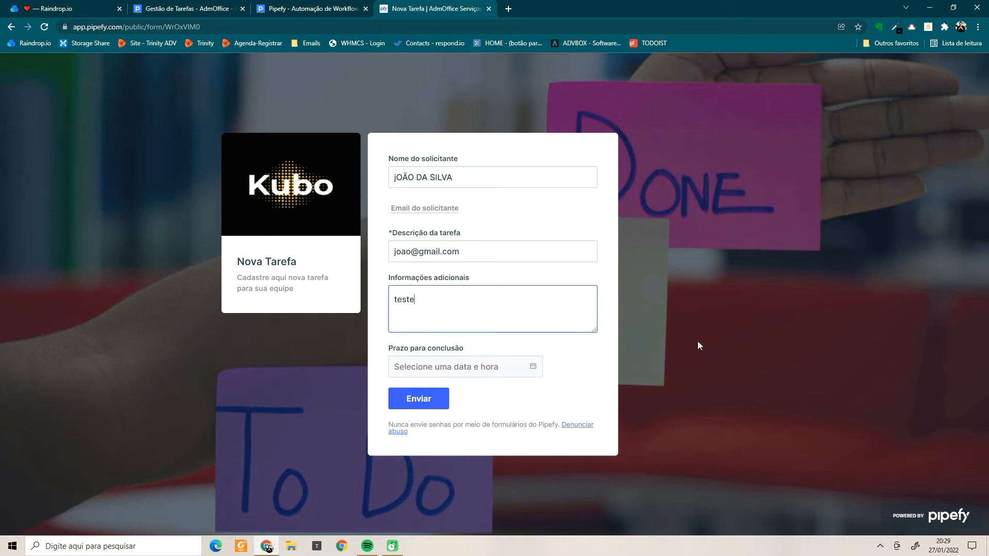
key("BackSpace")
type("ando o formul")
type("ario")
key("BackSpace")
key("BackSpace")
key("BackSpace")
key("BackSpace")
type("ário de tarefas")
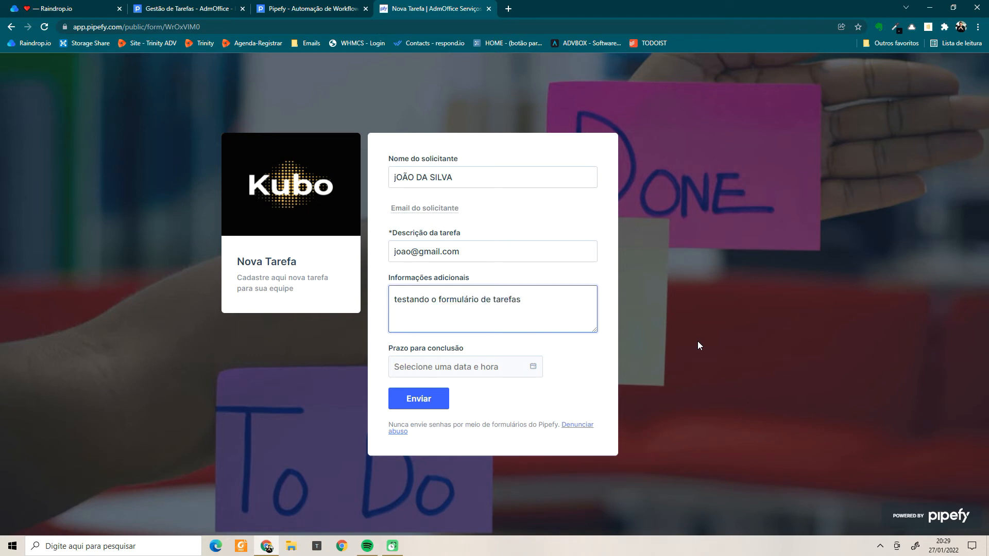
Set the Prazo deadline to 28/01/2022 and submit the form.
left_click(531, 368)
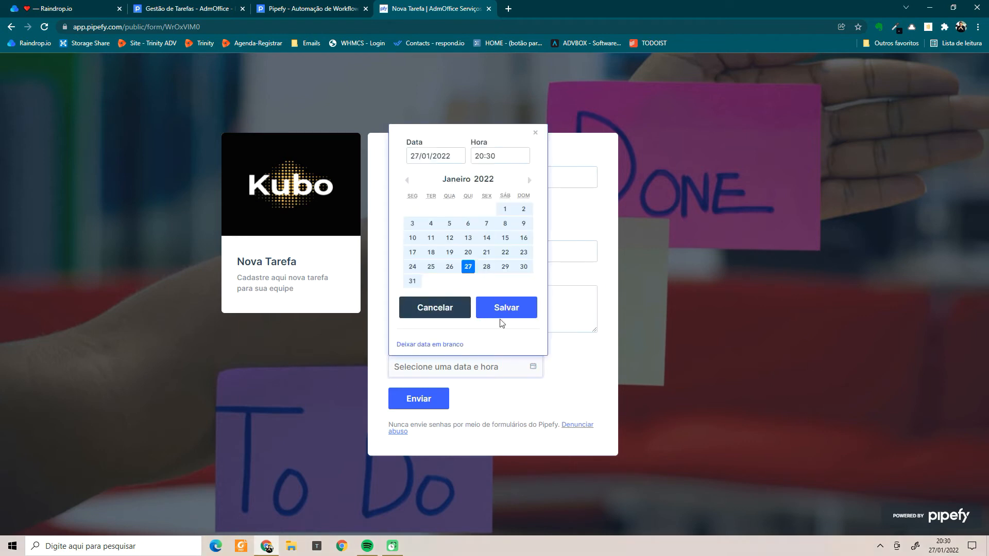
left_click(486, 266)
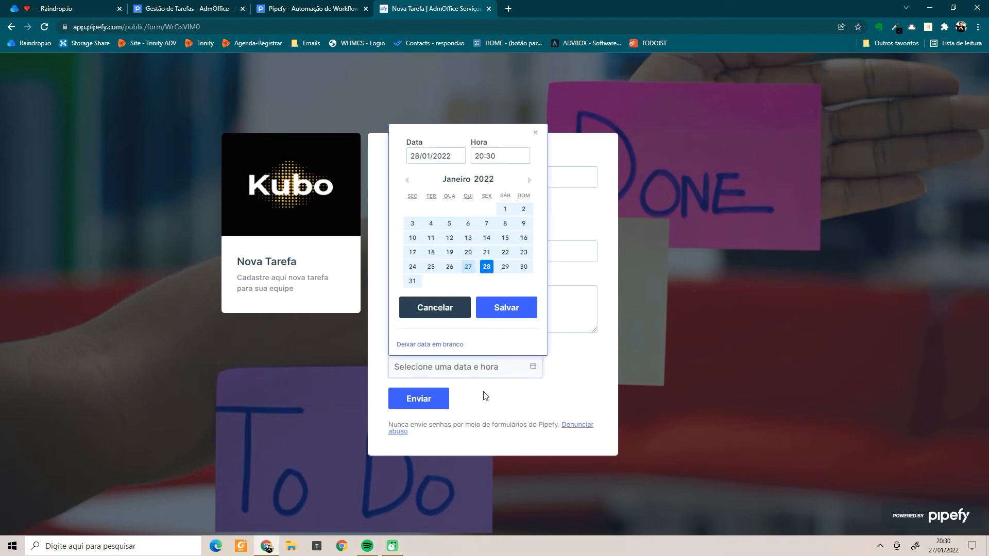
left_click(495, 320)
left_click(426, 400)
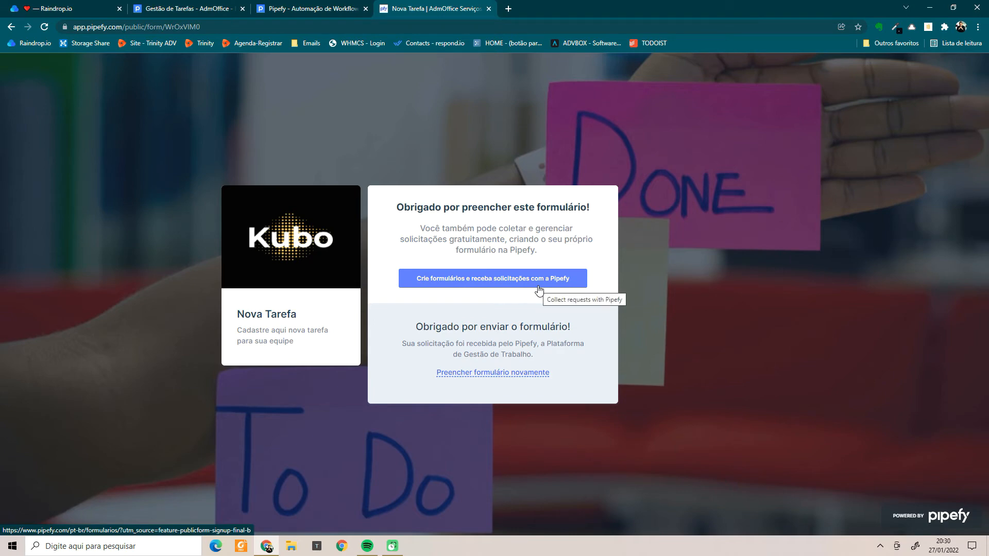
Back on the Gestão de Tarefas board, close the share dialog and form, then check Backlog's new card.
left_click(301, 7)
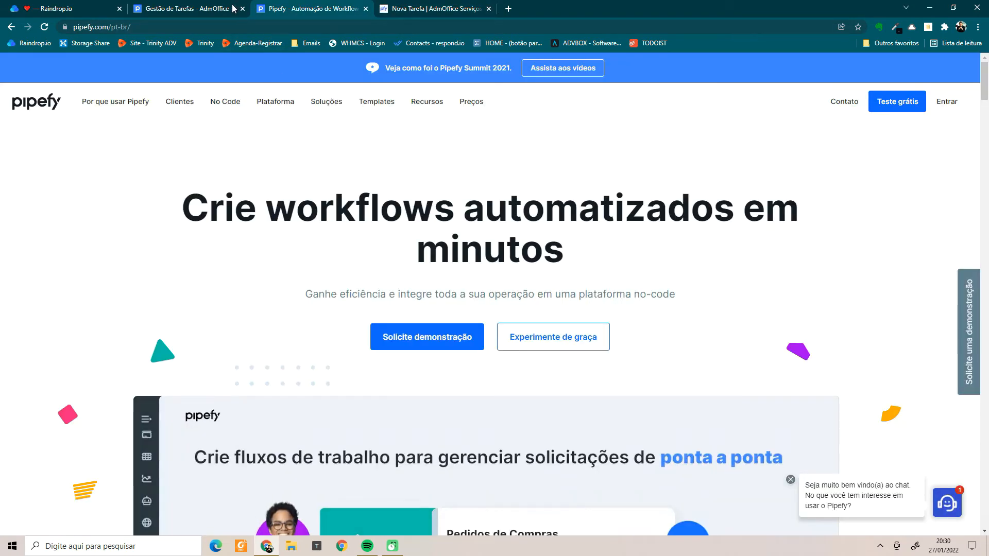
left_click(233, 8)
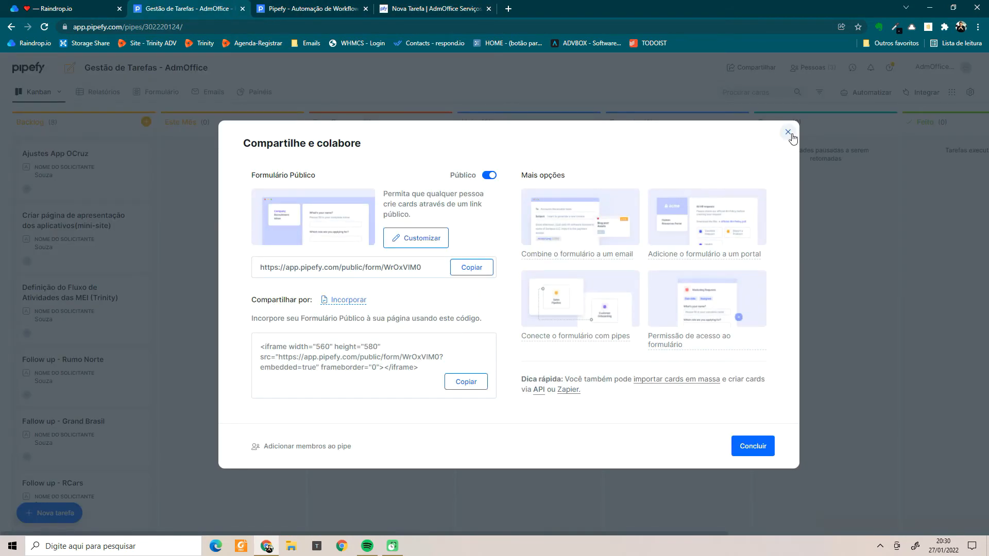
left_click(790, 134)
left_click(631, 139)
scroll(62, 361, "down", 4)
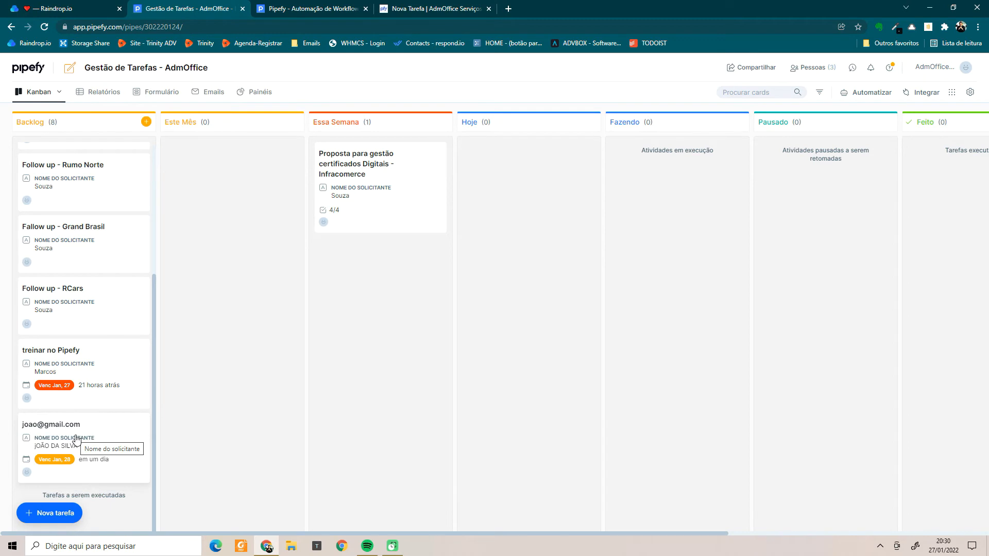
scroll(76, 438, "up", 4)
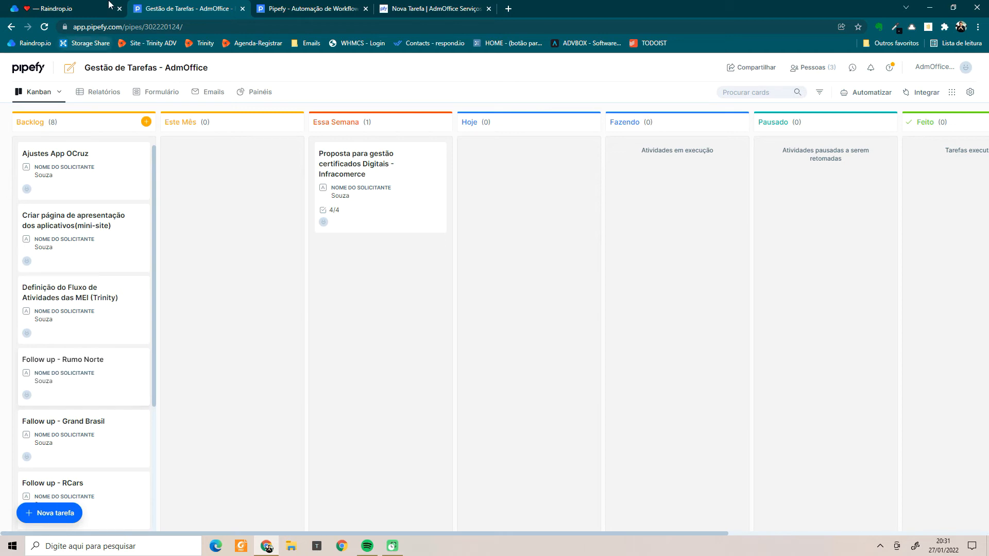
Peek at the Ajustes App OCruz card, then open the Backlog phase's Formulário de início settings.
left_click(77, 183)
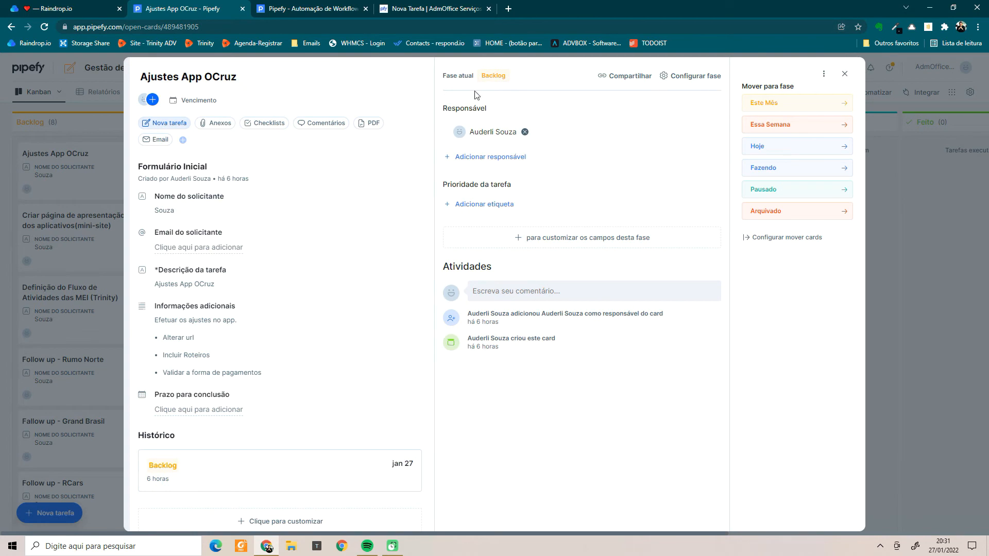
left_click(98, 96)
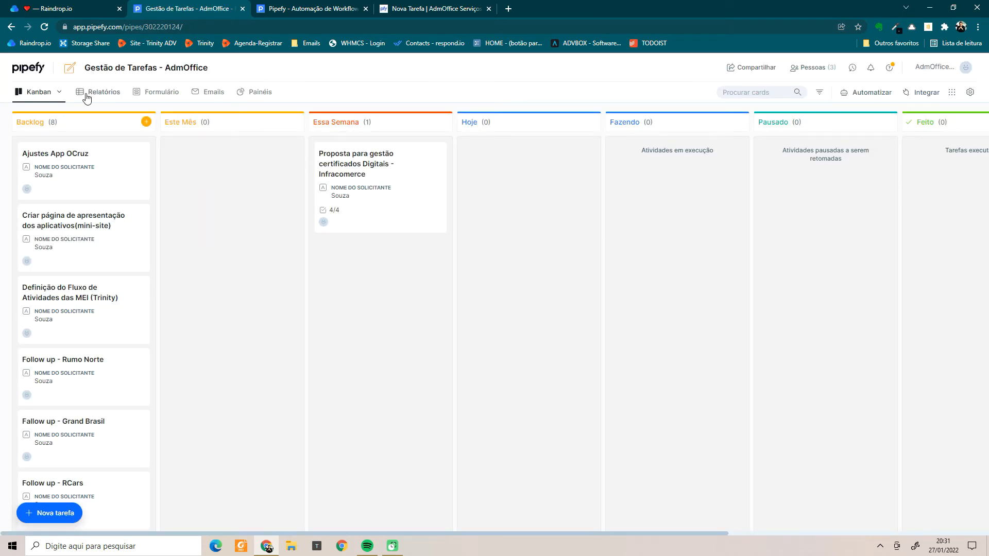
mouse_move(113, 122)
left_click(114, 123)
left_click(171, 109)
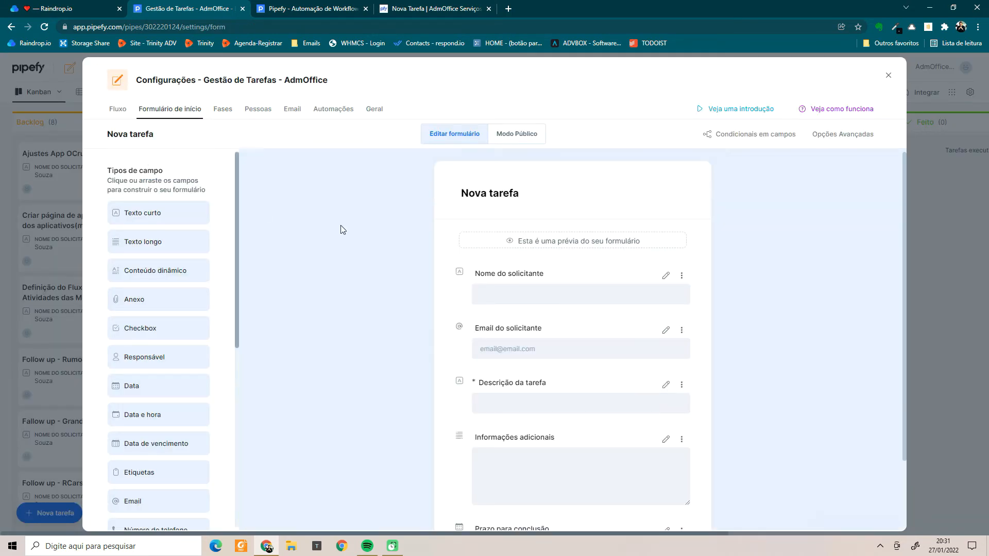
Add an Anexo field 'Suba a imagem da obra' and place it below Prazo para conclusão.
scroll(600, 415, "down", 2)
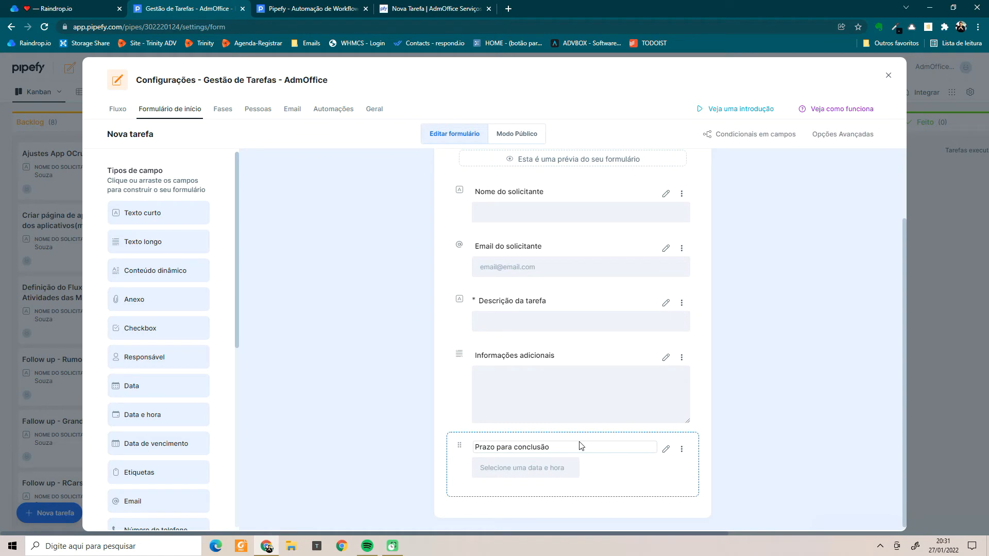
scroll(446, 359, "up", 2)
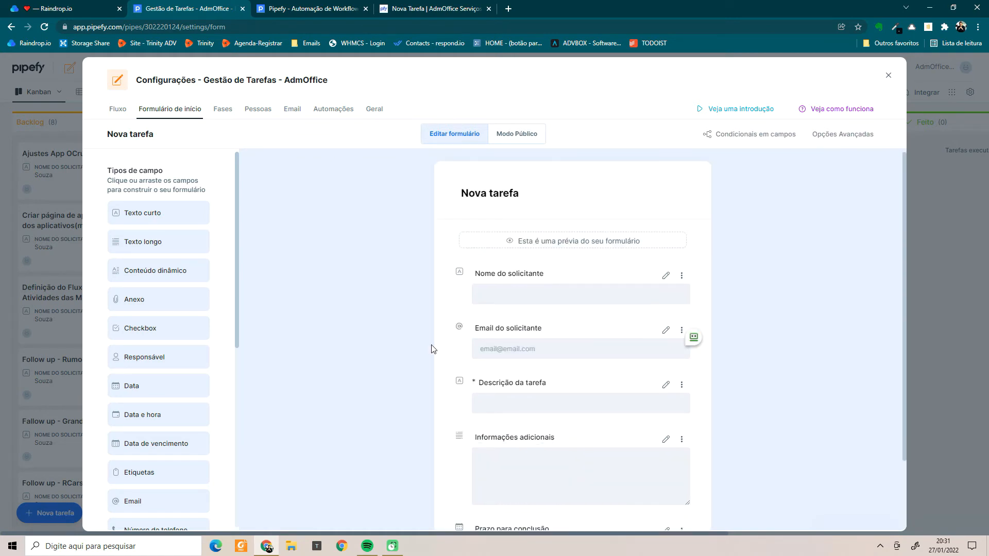
mouse_move(151, 298)
left_click_drag(151, 297, 533, 427)
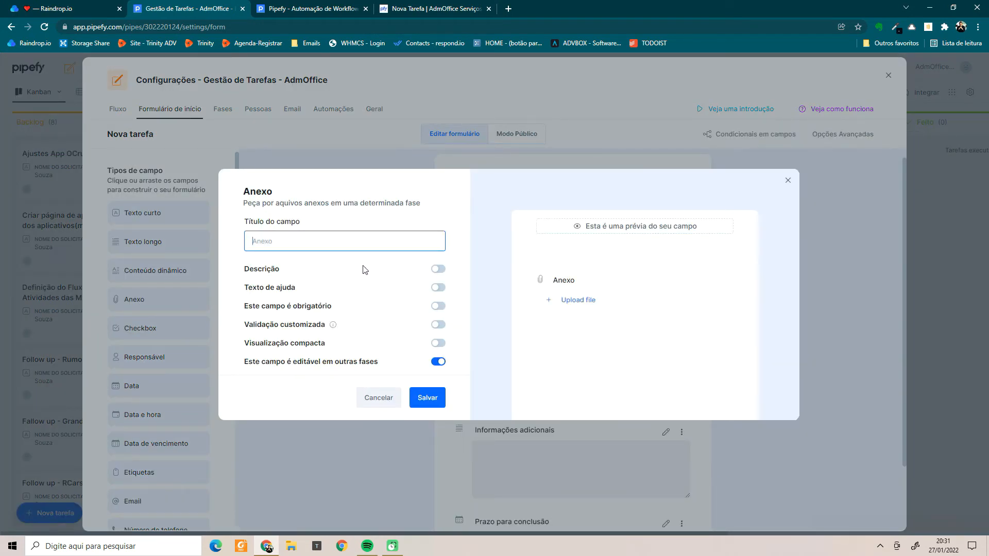
type("Suba a imagem ")
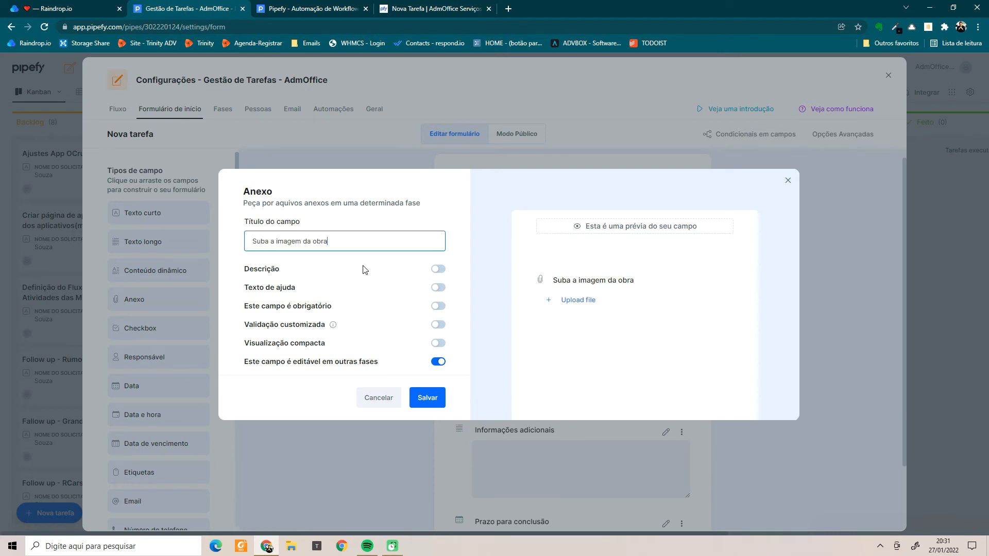
type("da obra")
left_click(422, 403)
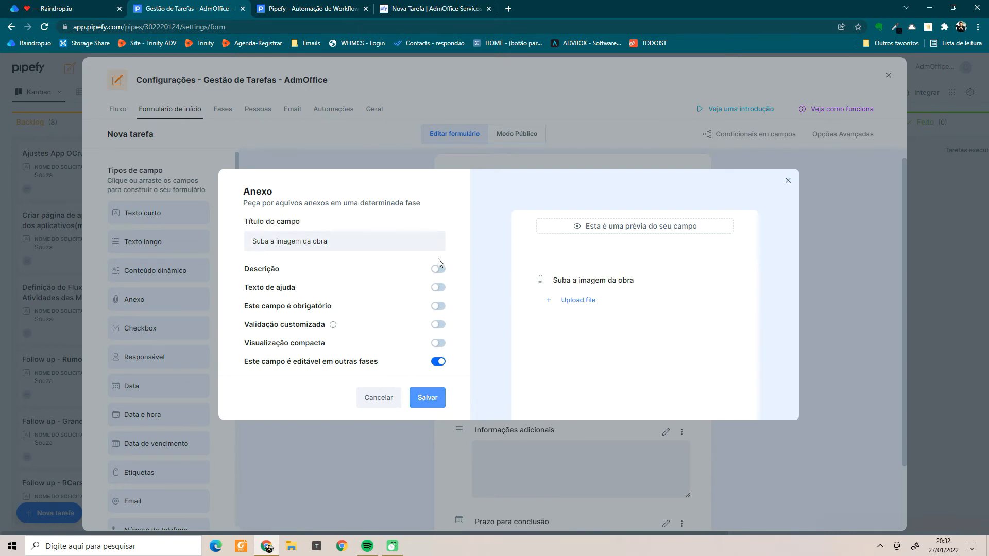
scroll(609, 310, "down", 3)
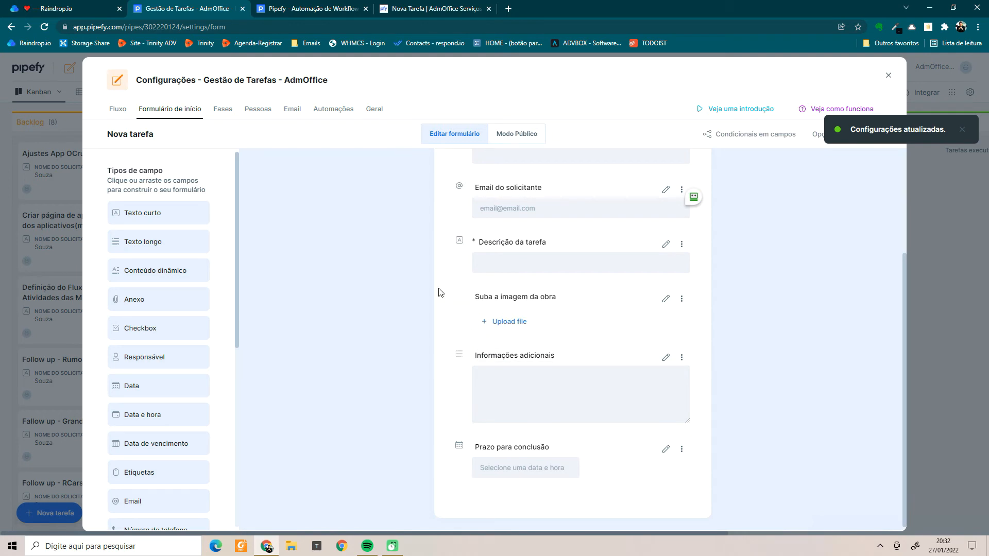
left_click_drag(466, 435, 468, 470)
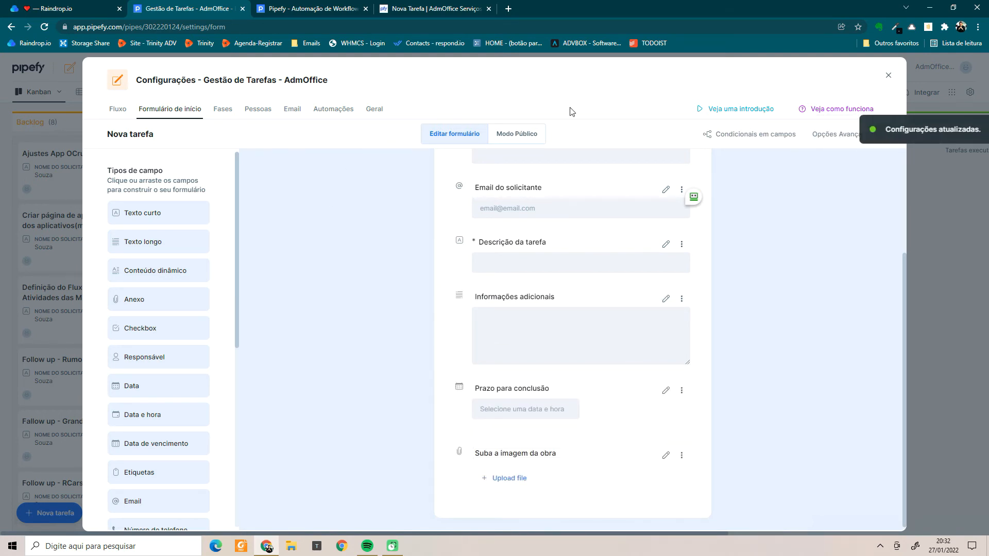
Reload the public form, fill in the requester's name and task description 'PIA DE LAVABO'.
left_click(444, 10)
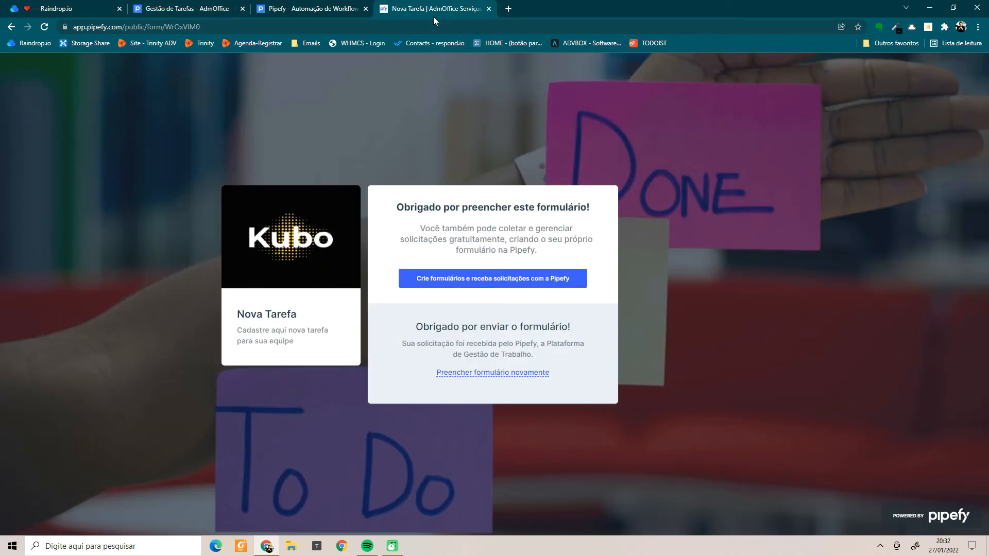
left_click(358, 27)
key("Return")
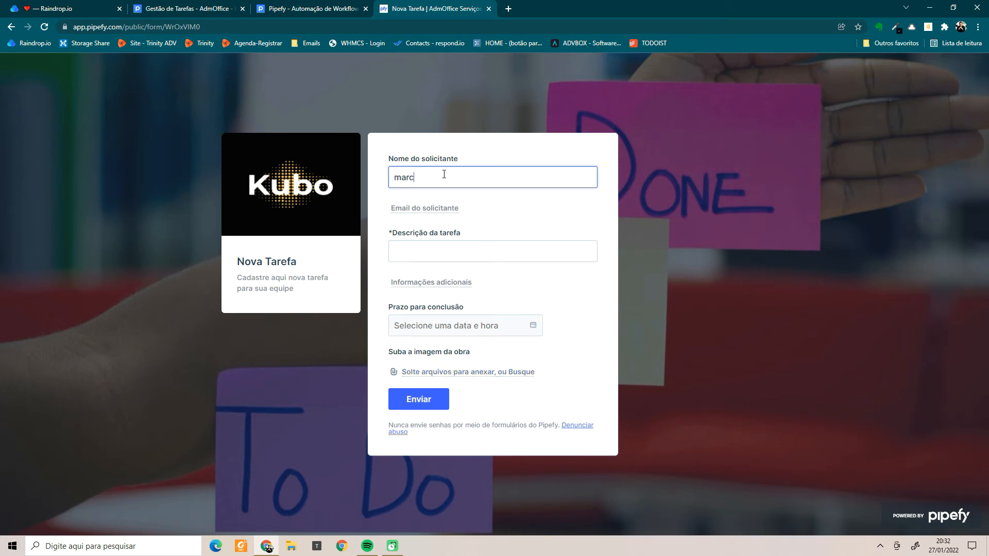
key("Down")
key("Return")
key("Tab")
left_click(446, 252)
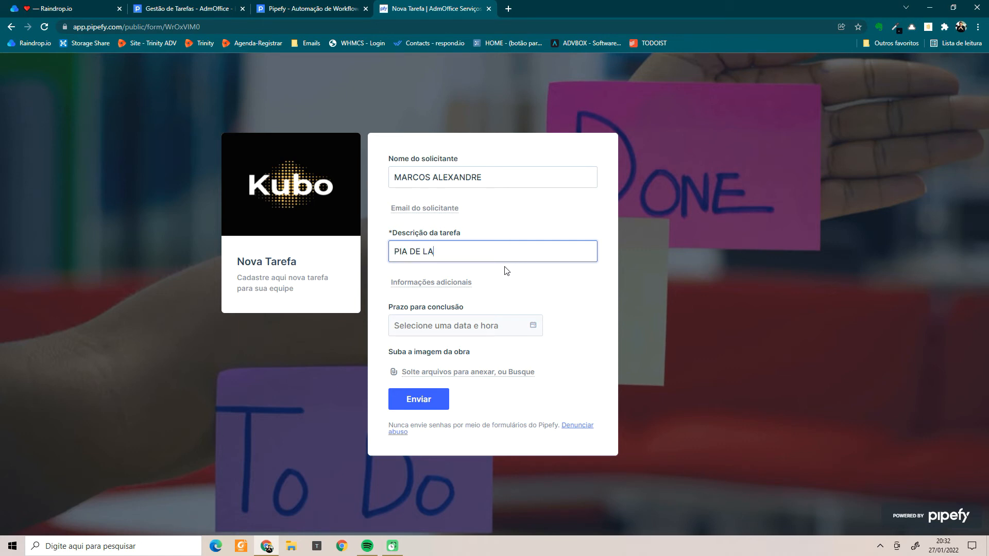
type("PIA DE LAVABO")
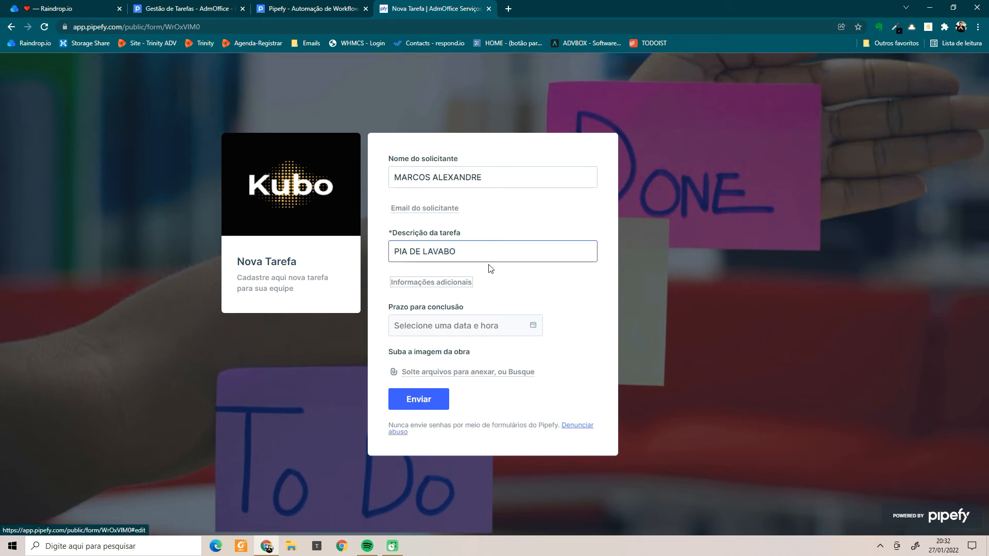
Set the deadline to 30 January and open the attachment file picker.
left_click(472, 330)
left_click(524, 225)
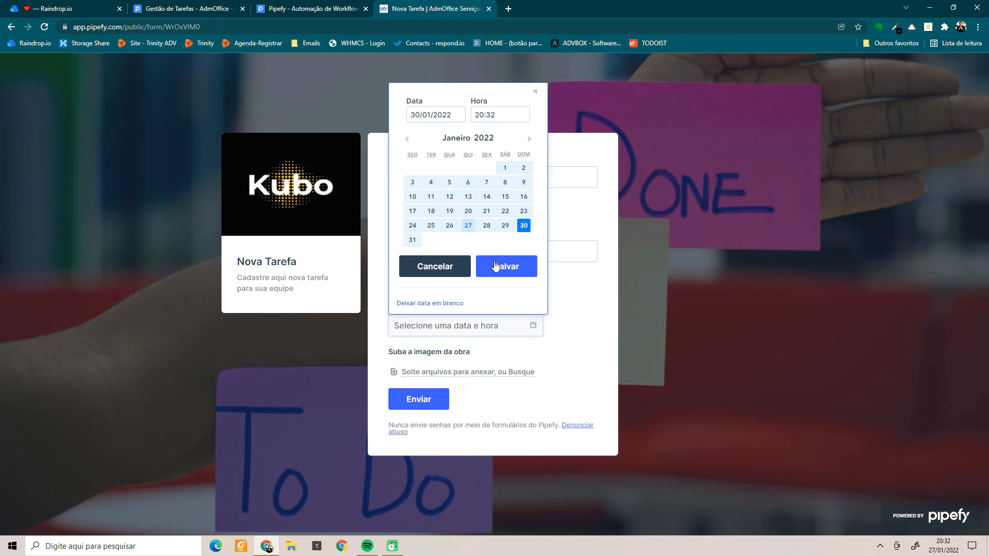
left_click(496, 266)
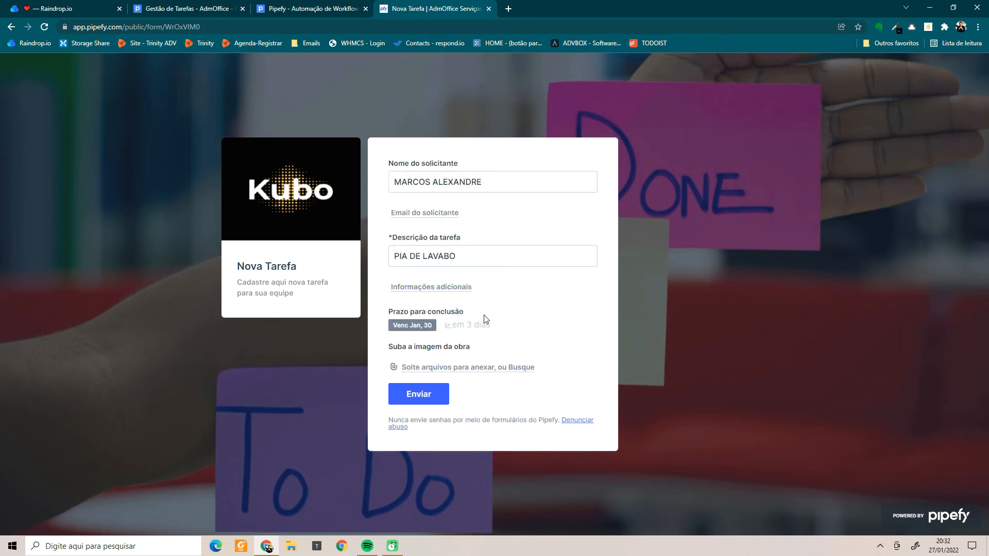
left_click(440, 369)
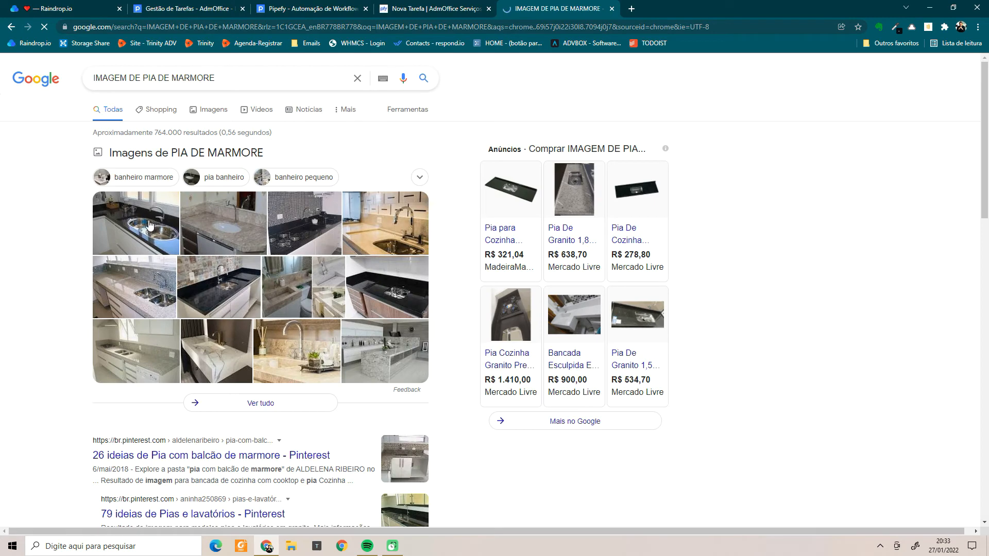
Save the first sink image result as PIA[.jpg in Downloads and return to the form.
left_click(202, 110)
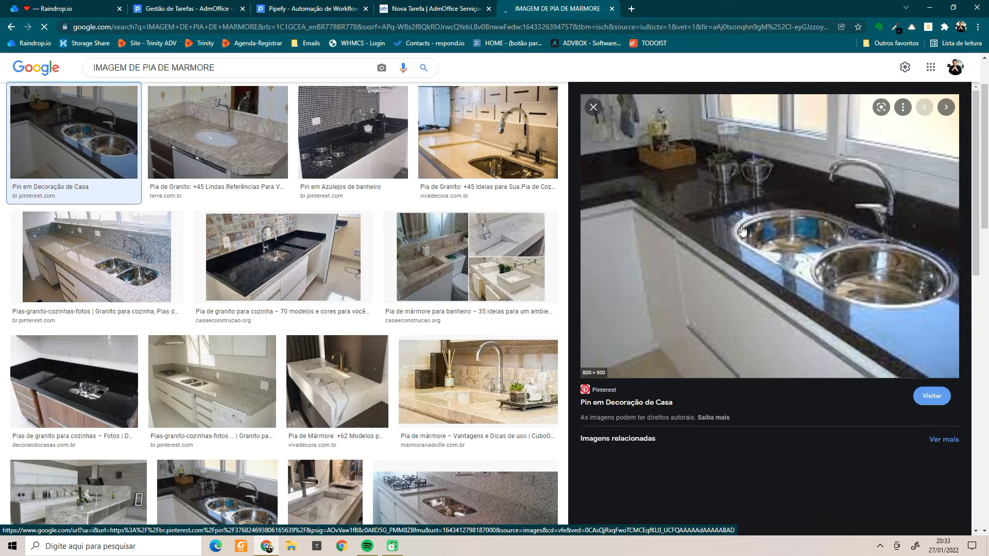
right_click(716, 223)
left_click(752, 354)
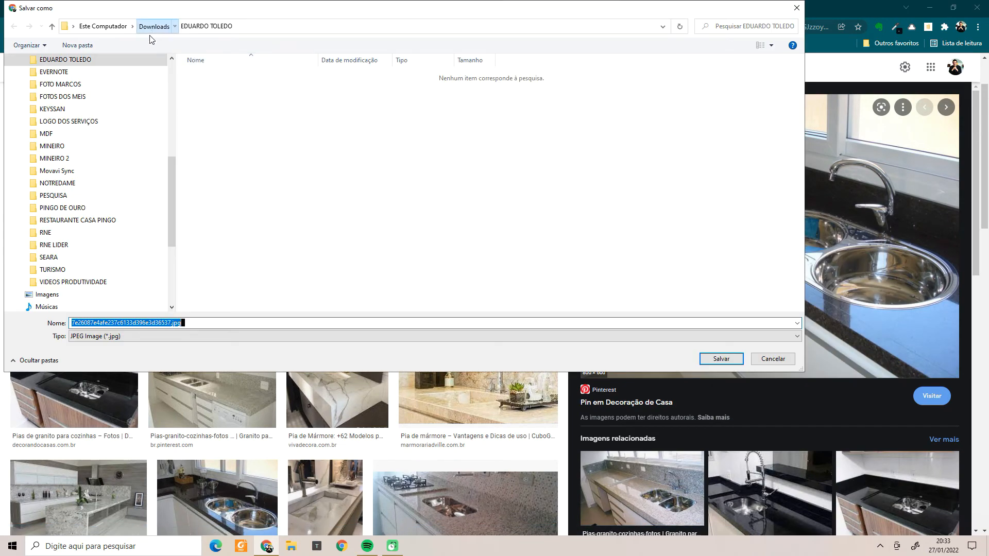
left_click(153, 26)
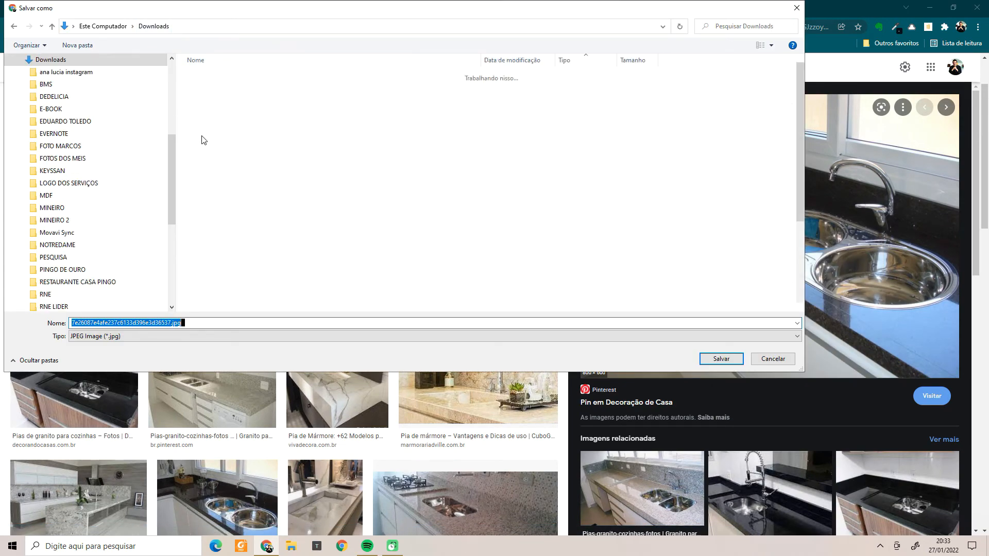
type("PIA")
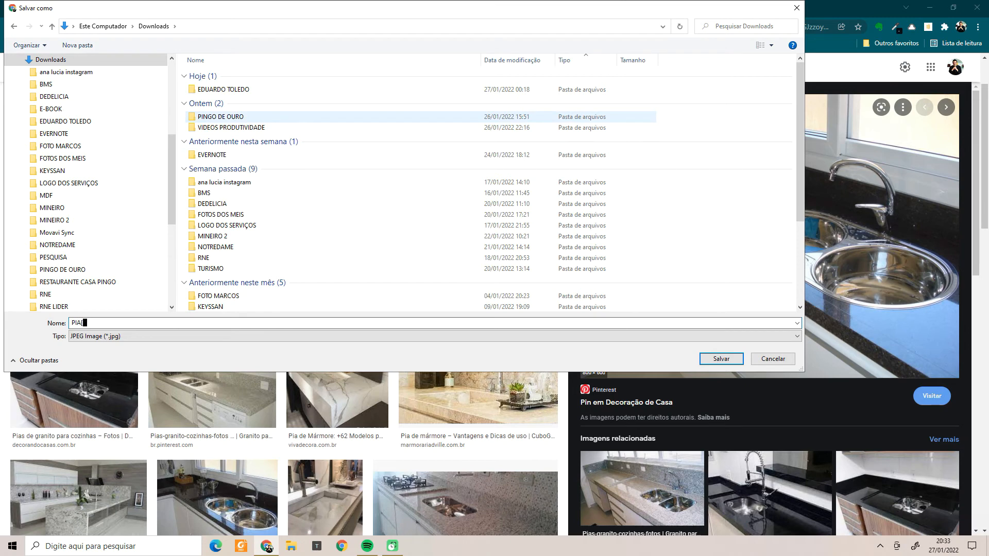
type("[")
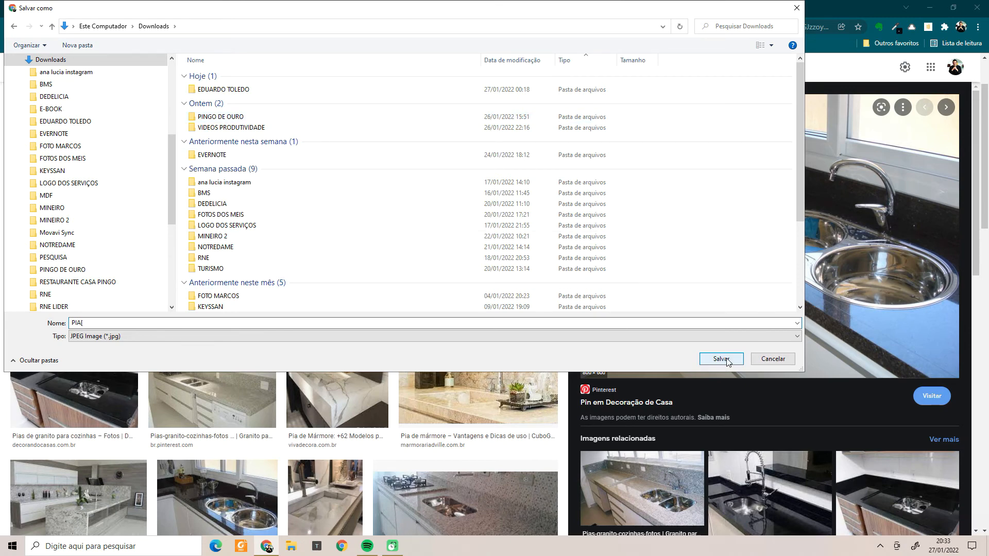
left_click(721, 359)
left_click(397, 8)
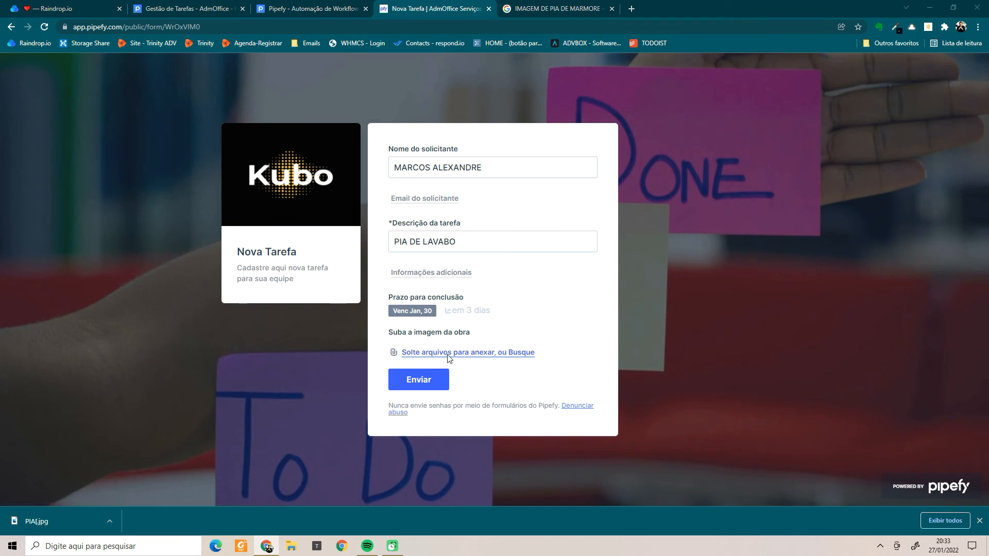
Attach PIA[.jpg from Downloads to the form's image field and submit the PIA DE LAVABO request.
left_click(447, 354)
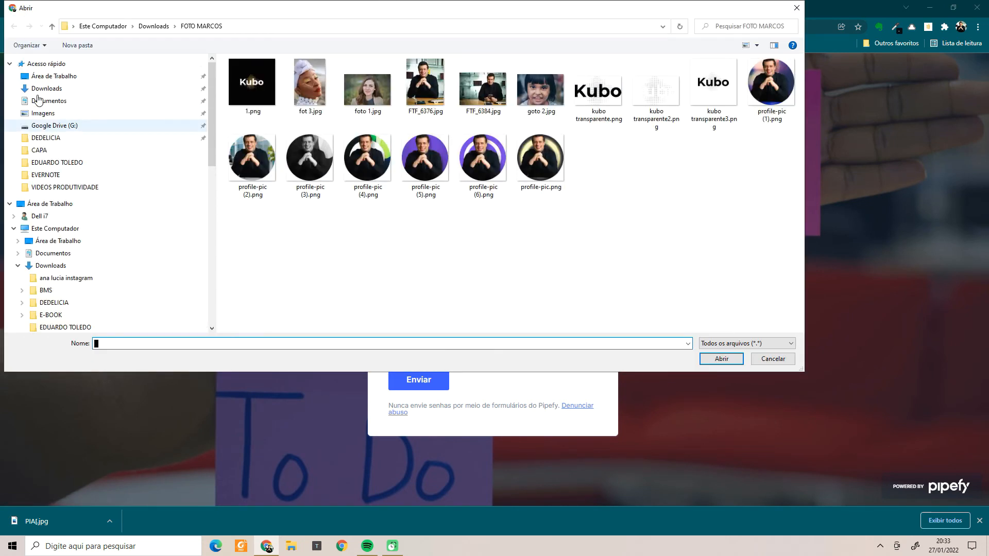
left_click(45, 88)
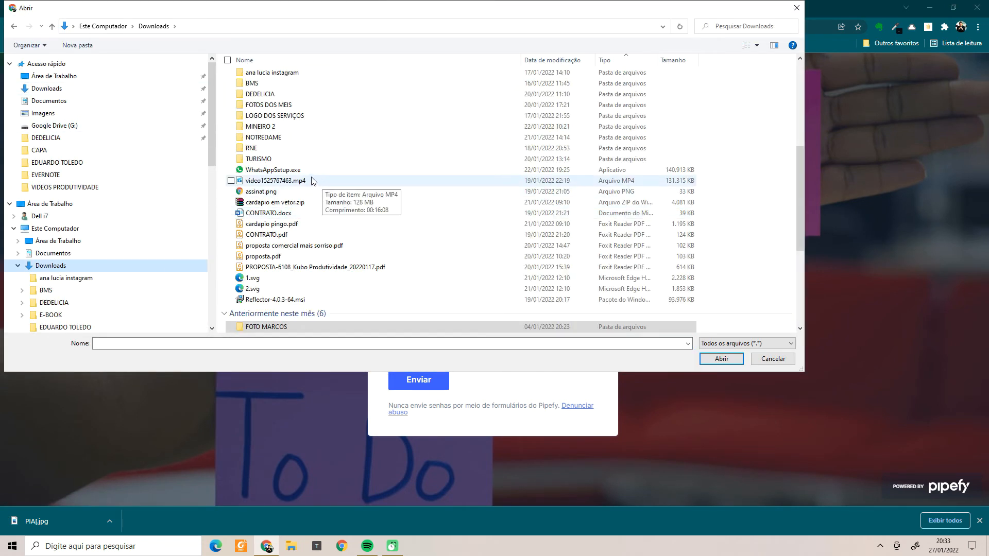
scroll(312, 181, "up", 3)
scroll(310, 180, "down", 1)
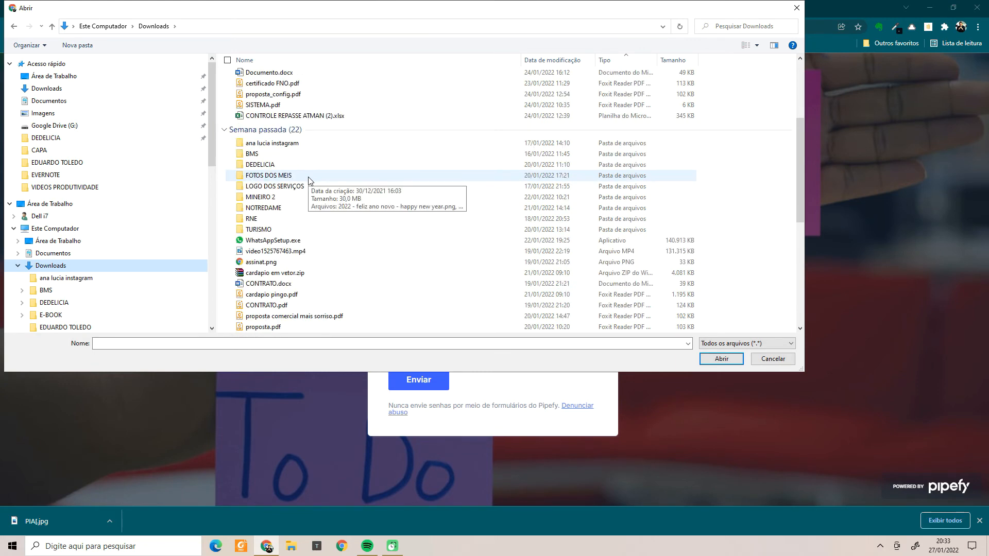
scroll(310, 181, "down", 1)
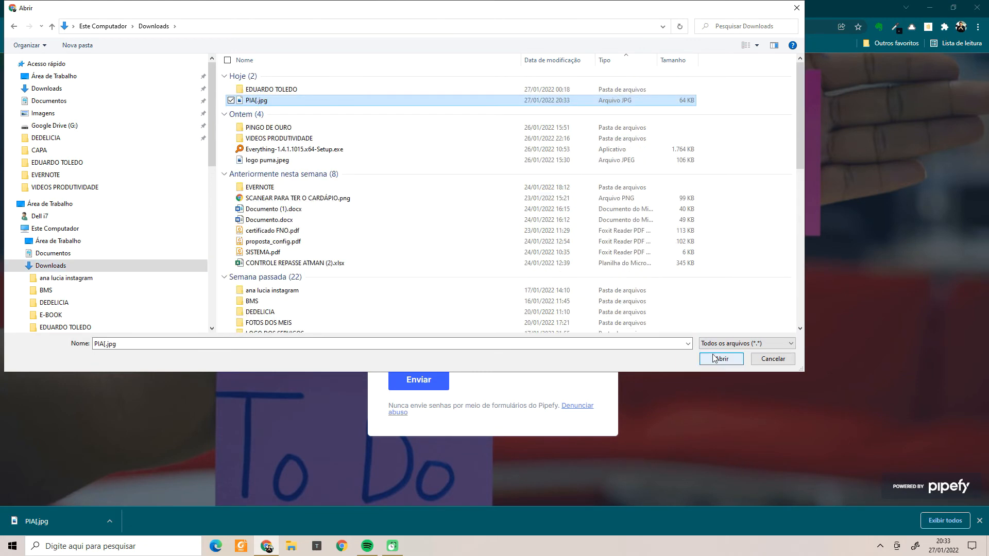
left_click(720, 359)
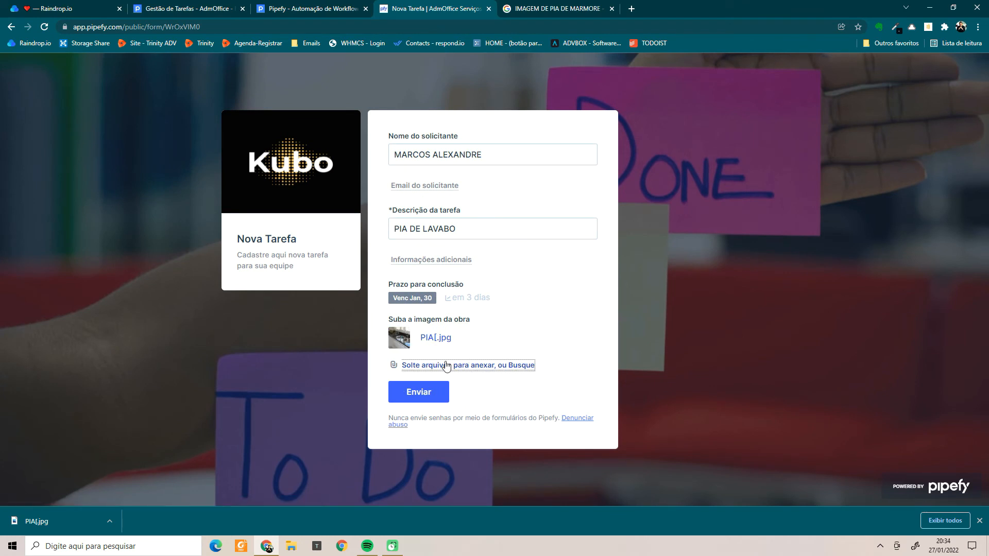
left_click(432, 392)
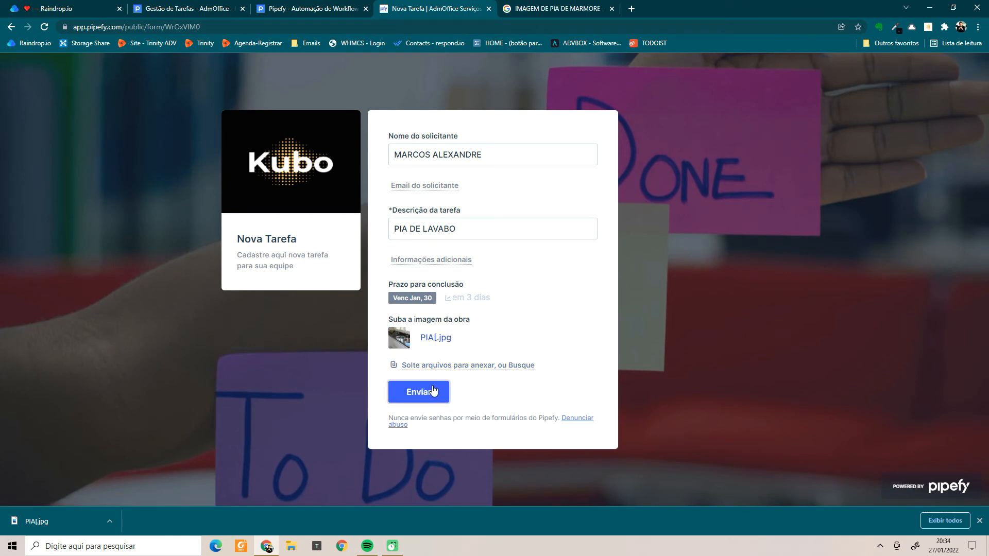
left_click(309, 11)
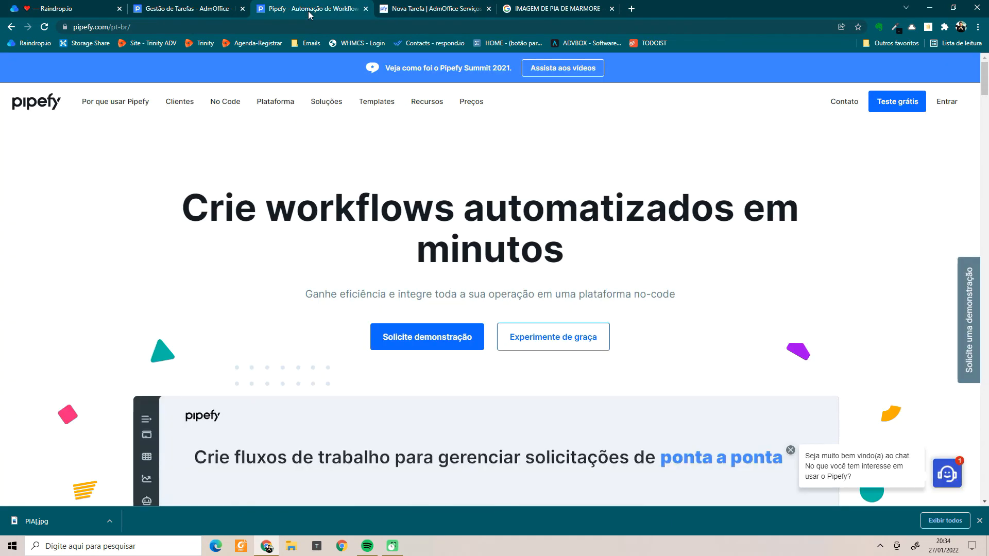
Back in Gestão de Tarefas, close the form settings and open the PIA DE LAVABO card in Backlog.
left_click(215, 12)
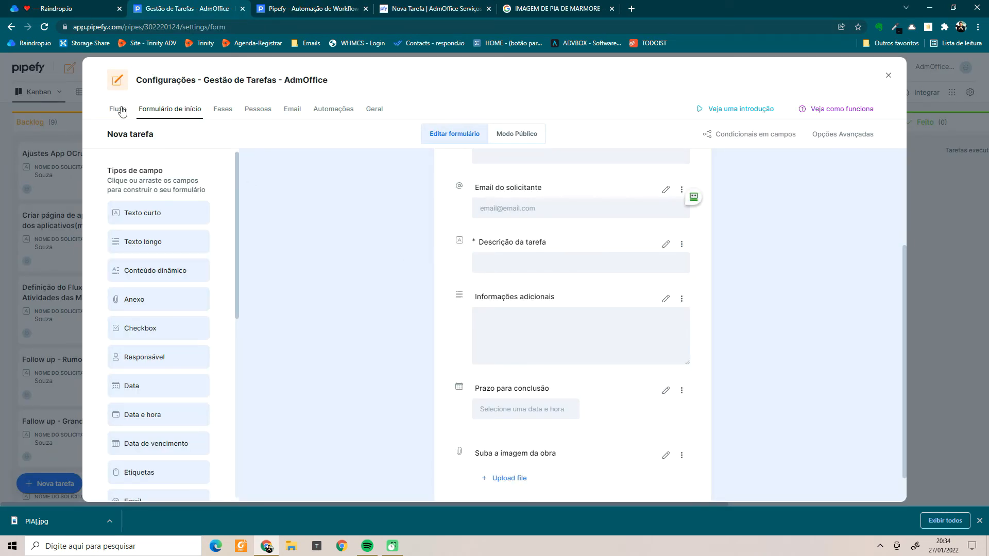
left_click(888, 75)
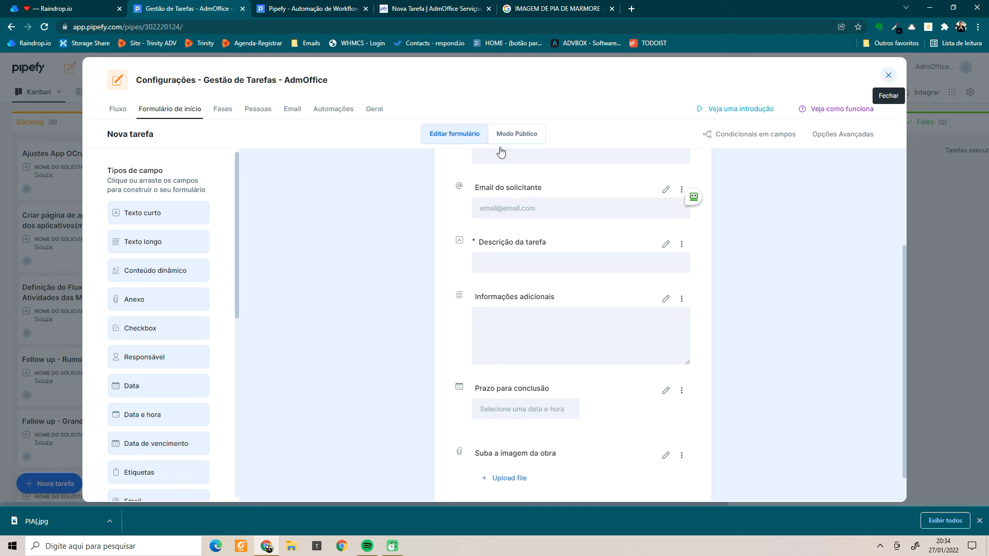
scroll(93, 256, "down", 4)
scroll(92, 257, "down", 2)
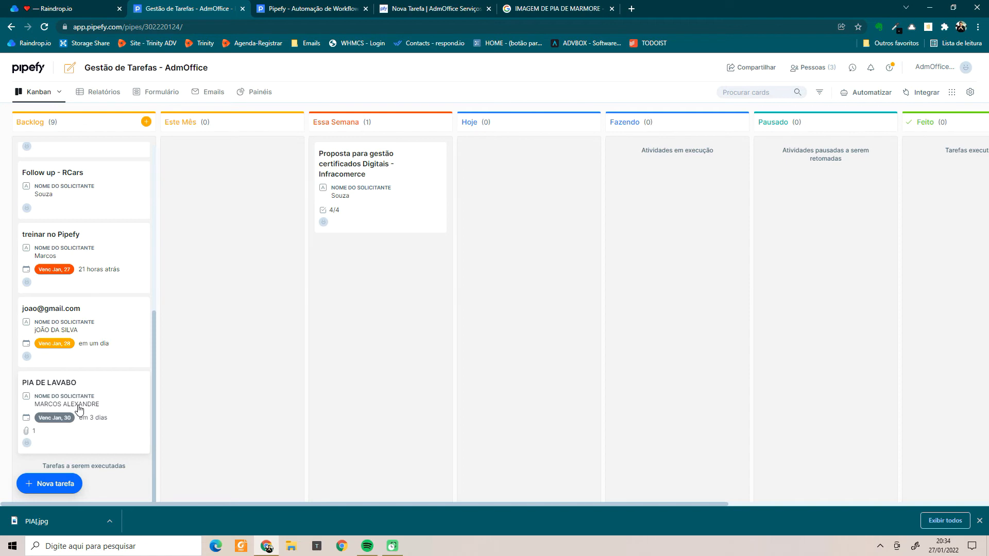
left_click(93, 394)
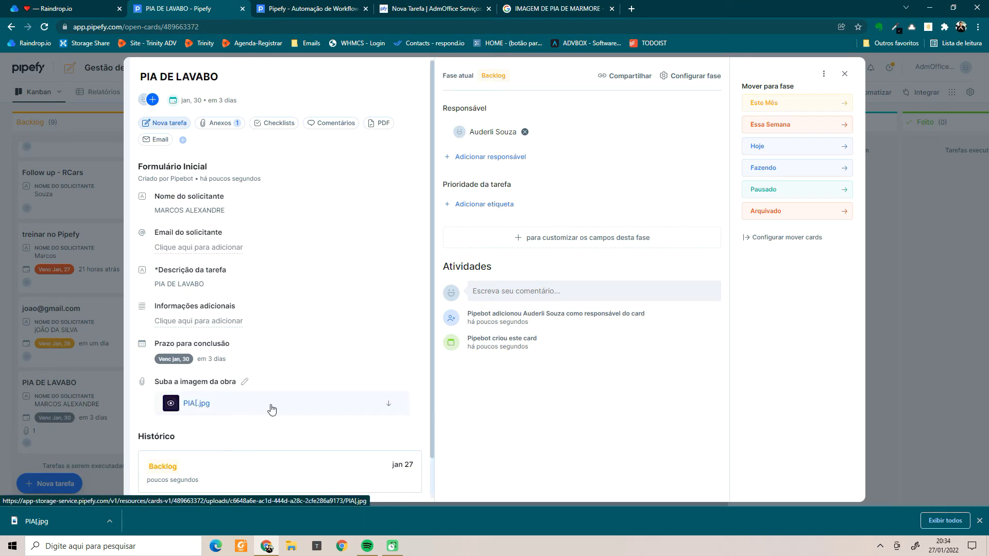
Preview the PIA[.jpg photo on the card, then close the preview and the PIA DE LAVABO card.
left_click(252, 410)
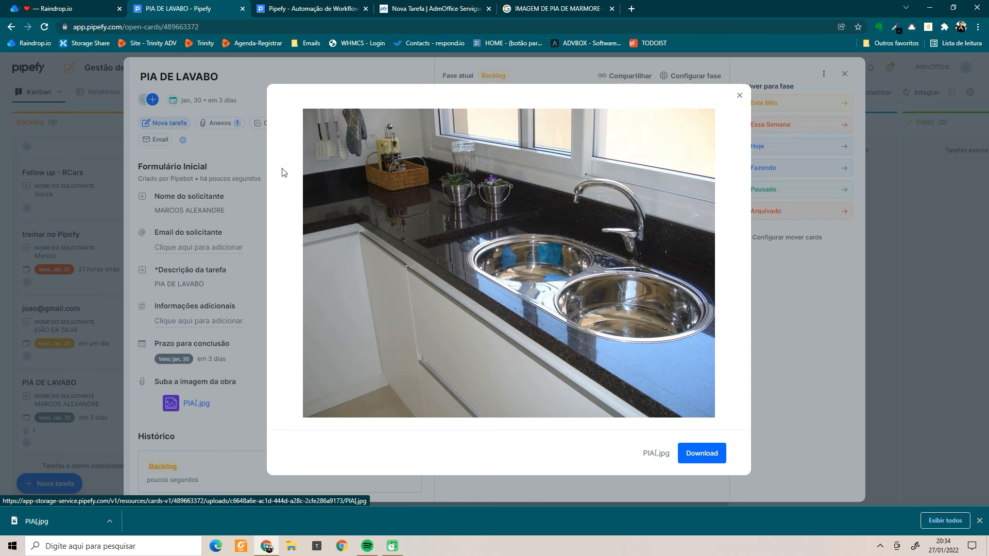
left_click(740, 96)
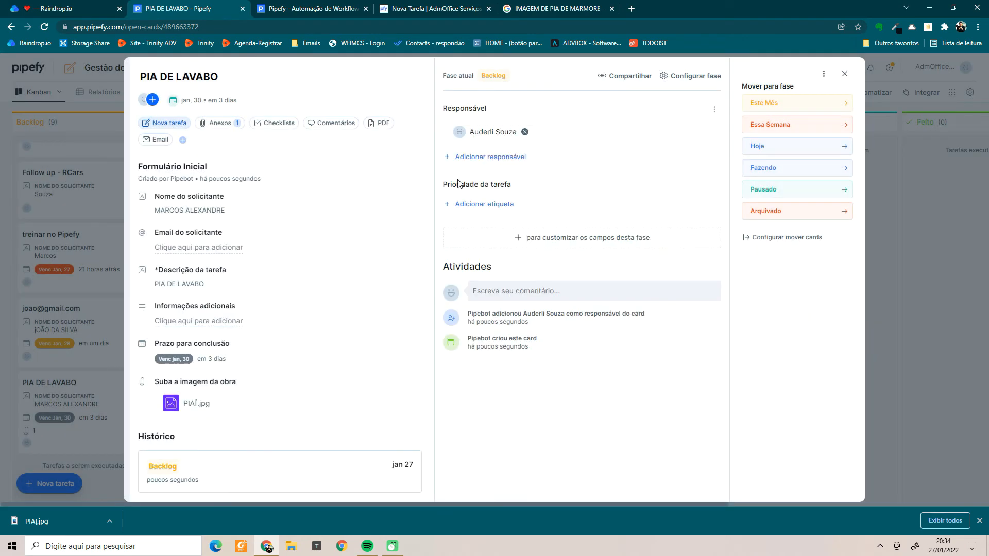
left_click(845, 76)
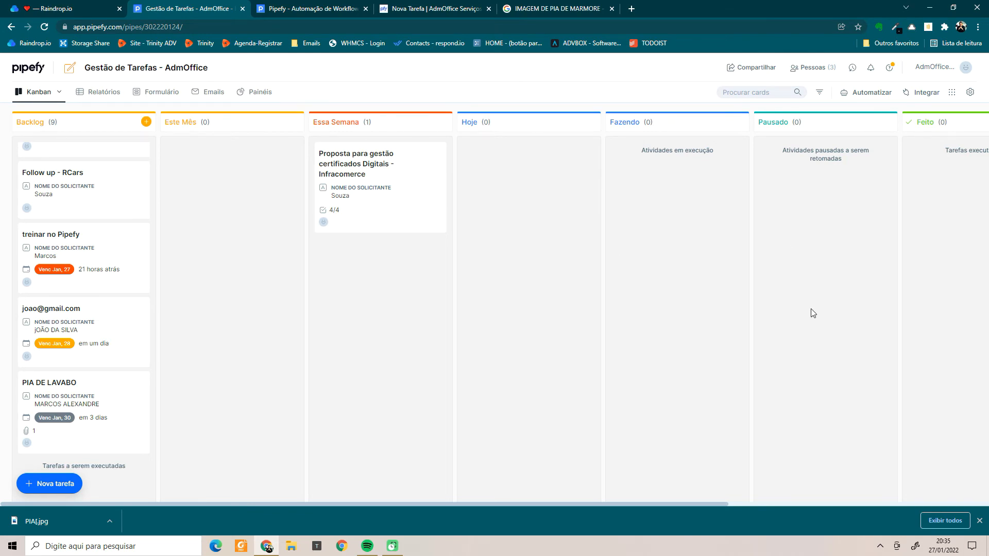
left_click_drag(558, 505, 804, 523)
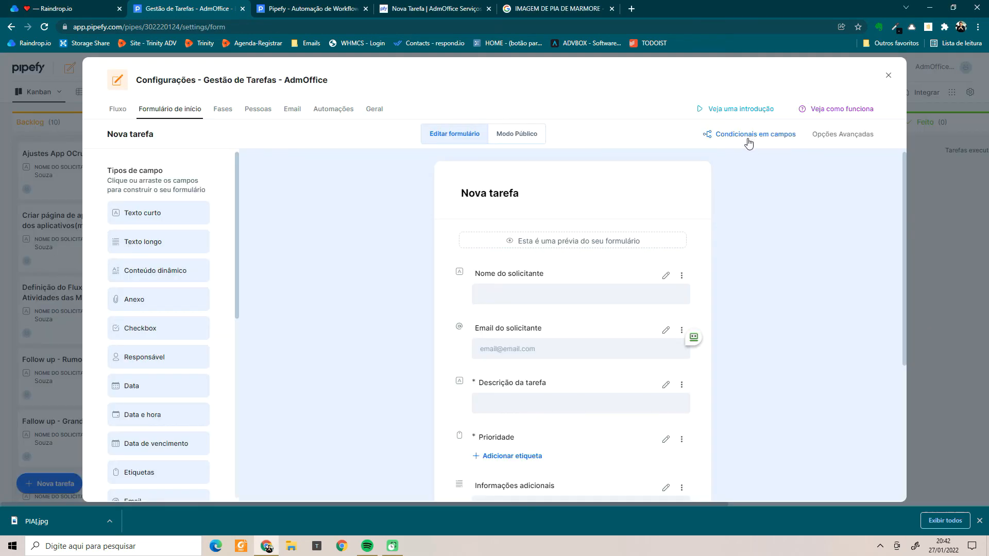
Check the PRIORIDADE DE SERVIÇOS rule under Condicionais em campos, then close the pipe settings.
left_click(748, 139)
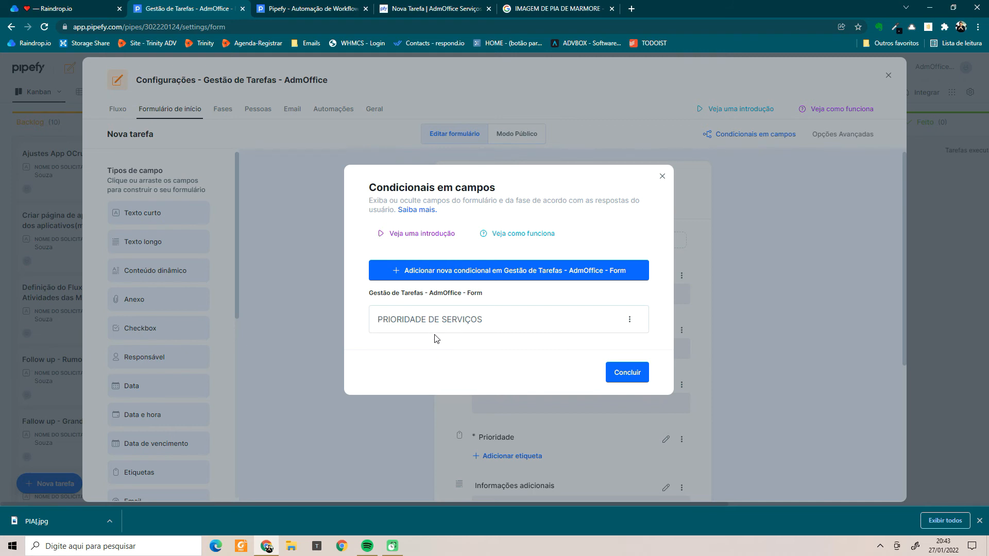
left_click(663, 177)
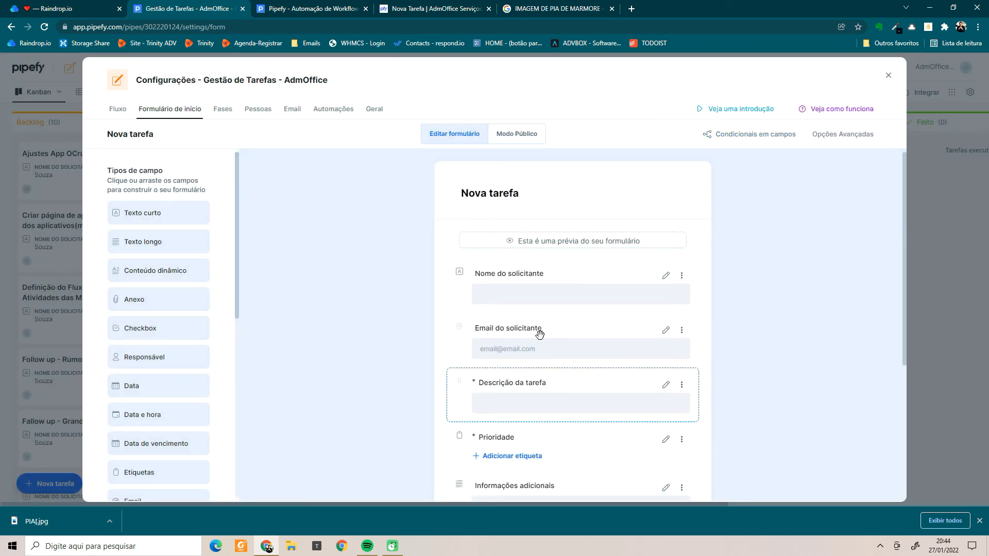
scroll(574, 381, "down", 4)
scroll(579, 426, "up", 4)
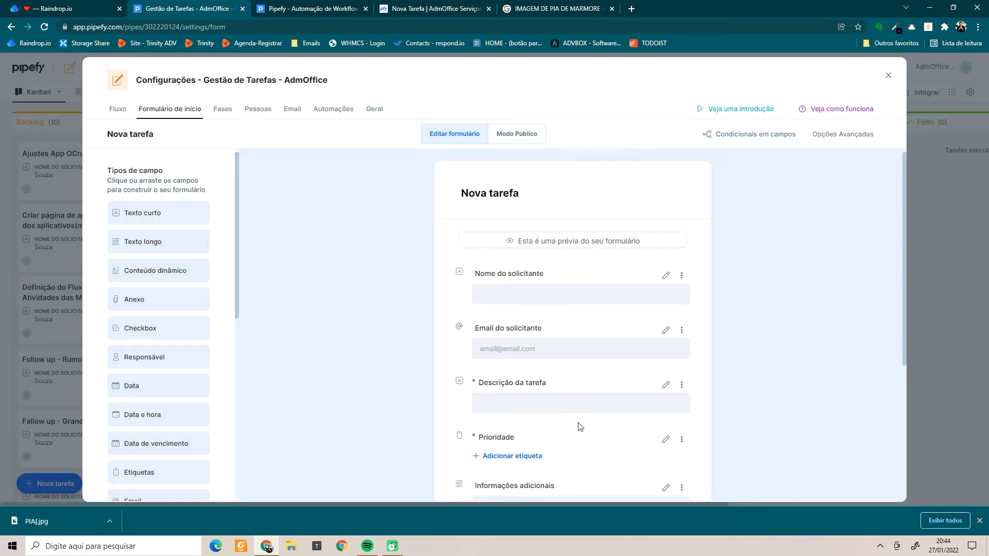
scroll(580, 425, "down", 4)
scroll(578, 424, "up", 4)
left_click(888, 76)
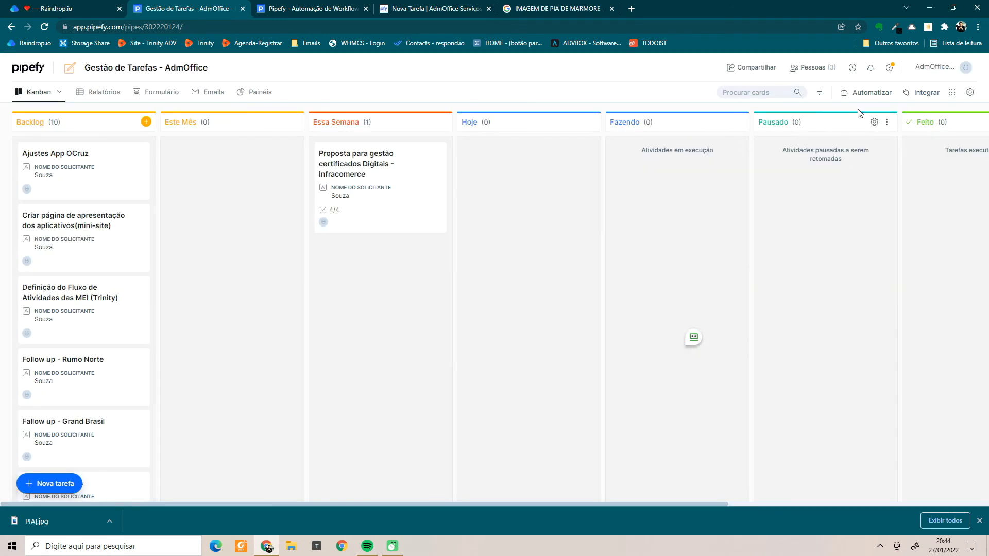
left_click(866, 98)
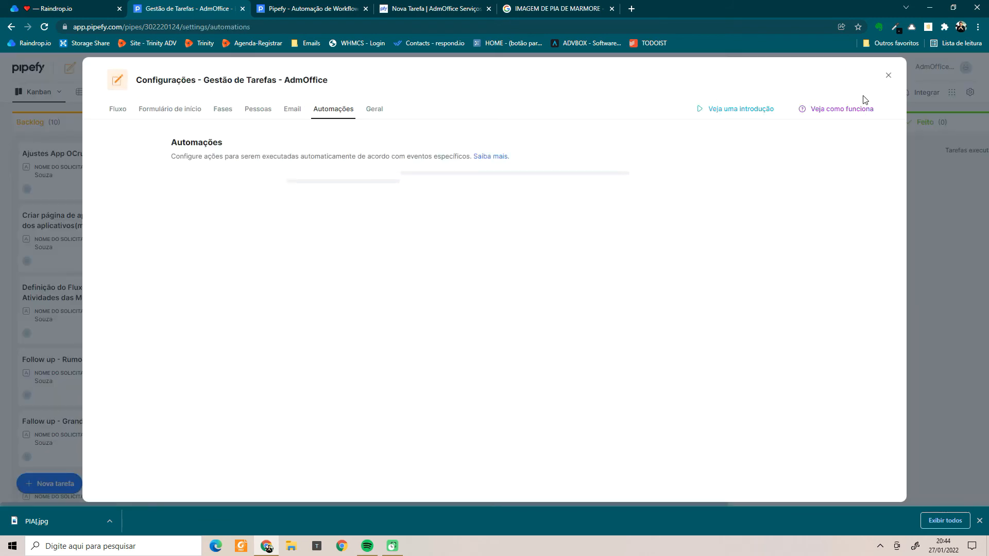
left_click(222, 180)
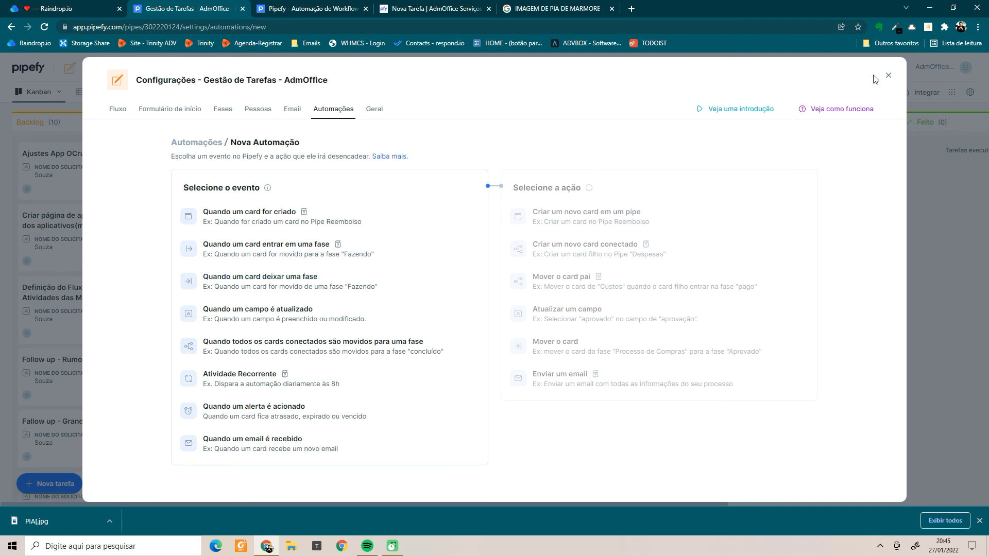
left_click(888, 75)
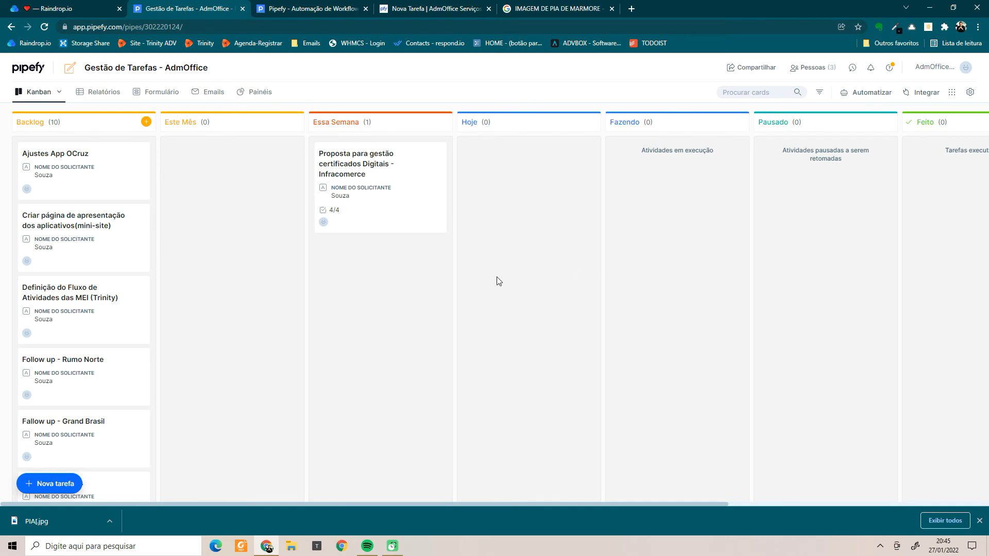
Create a new pipe report and look over its column and formula options.
left_click(102, 97)
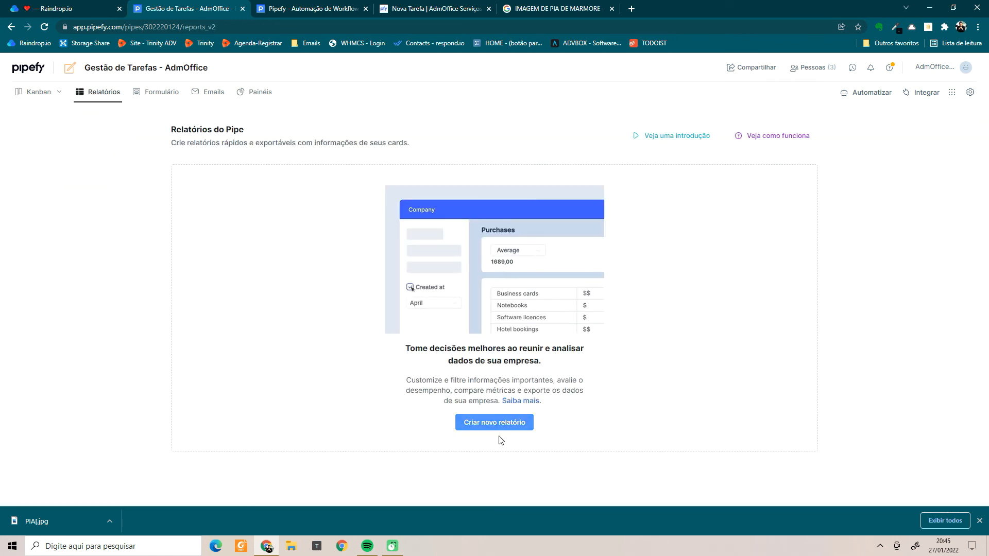
left_click(503, 426)
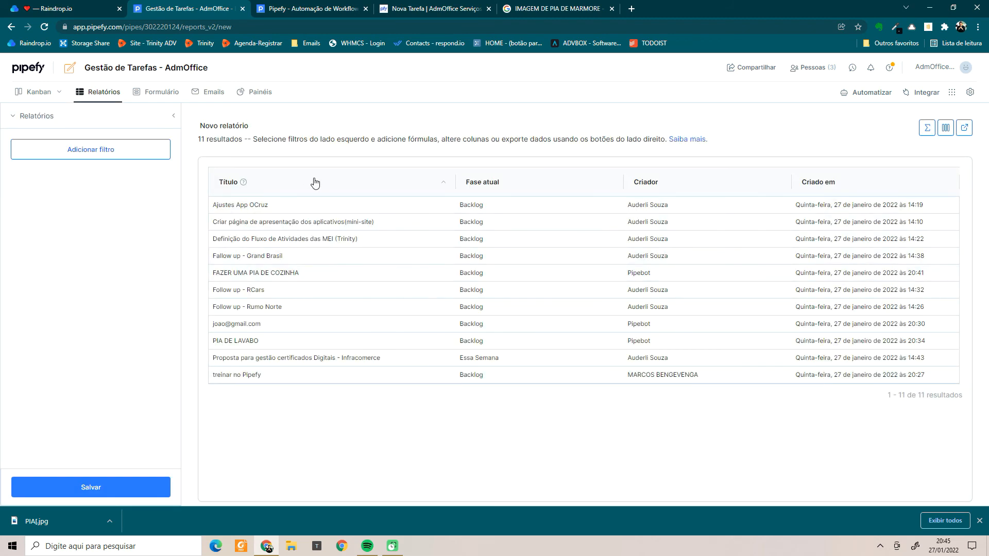
left_click(946, 128)
scroll(813, 293, "down", 5)
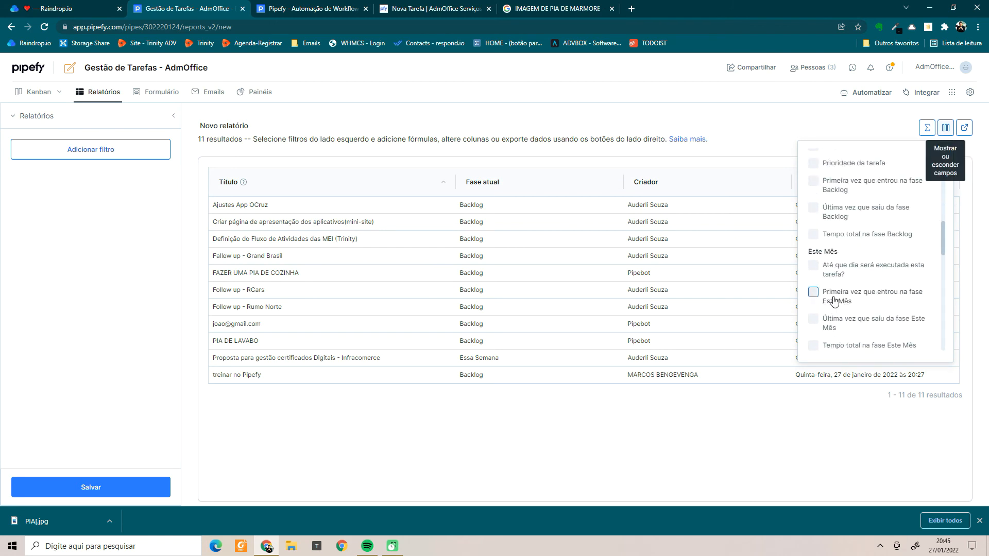
scroll(813, 293, "up", 5)
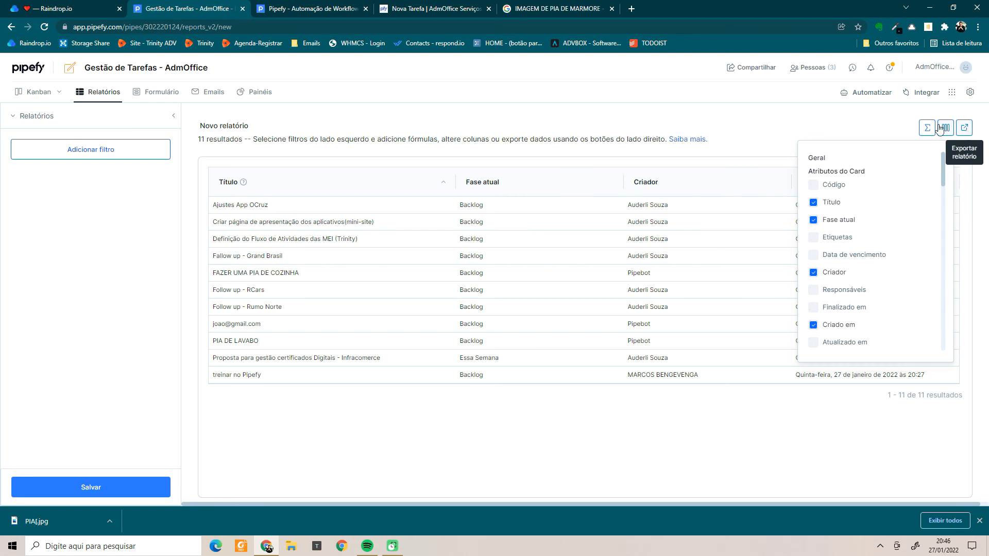
scroll(832, 200, "down", 3)
scroll(831, 199, "up", 3)
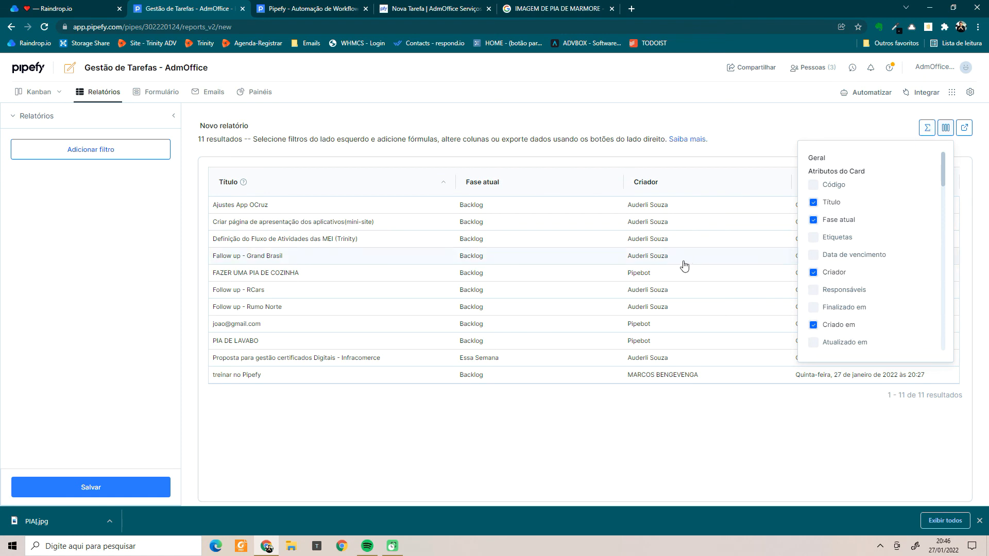
left_click(744, 117)
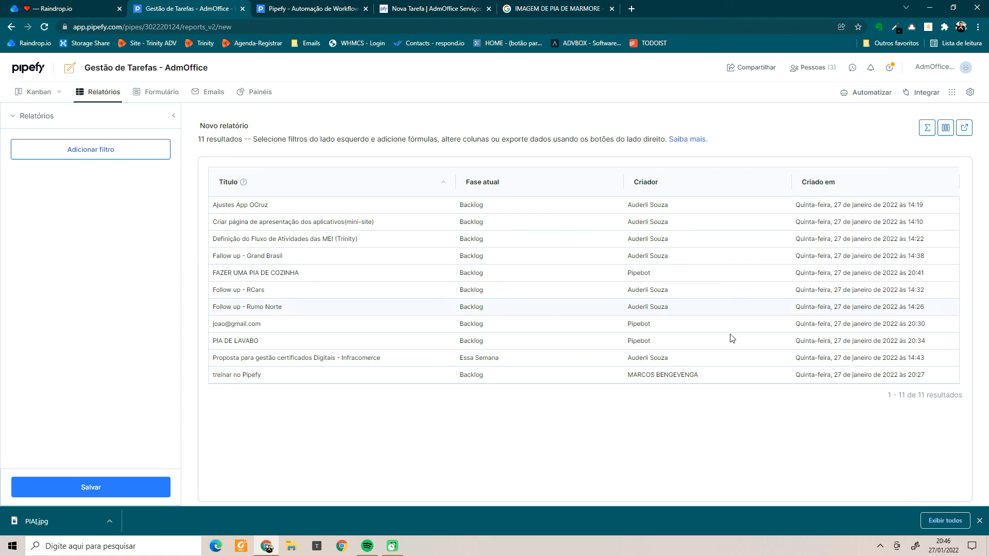
left_click(927, 129)
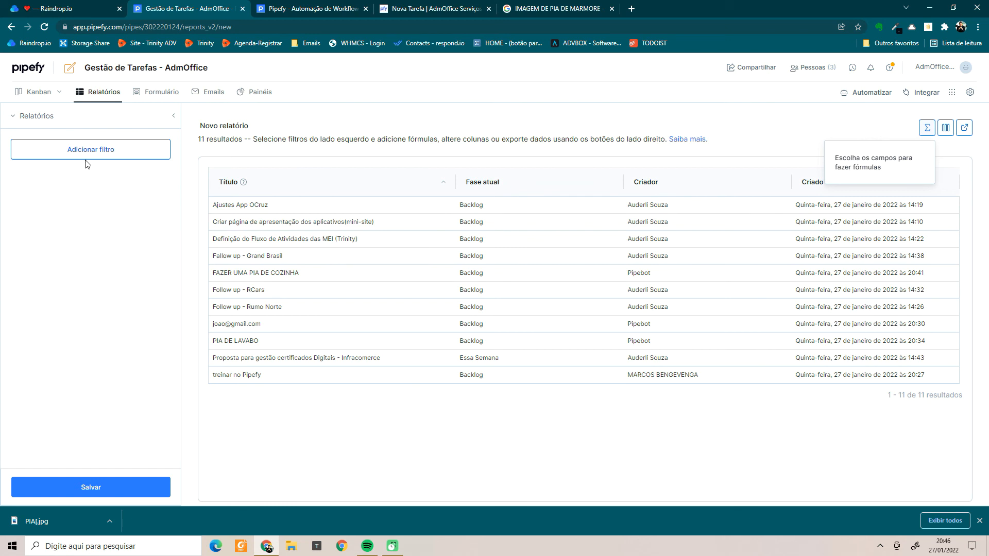
Add Etiquetas and Prazo para conclusão columns; remove Fase atual, Criador and Criado em.
left_click(946, 128)
left_click(829, 239)
left_click(822, 219)
left_click(813, 272)
scroll(817, 304, "down", 1)
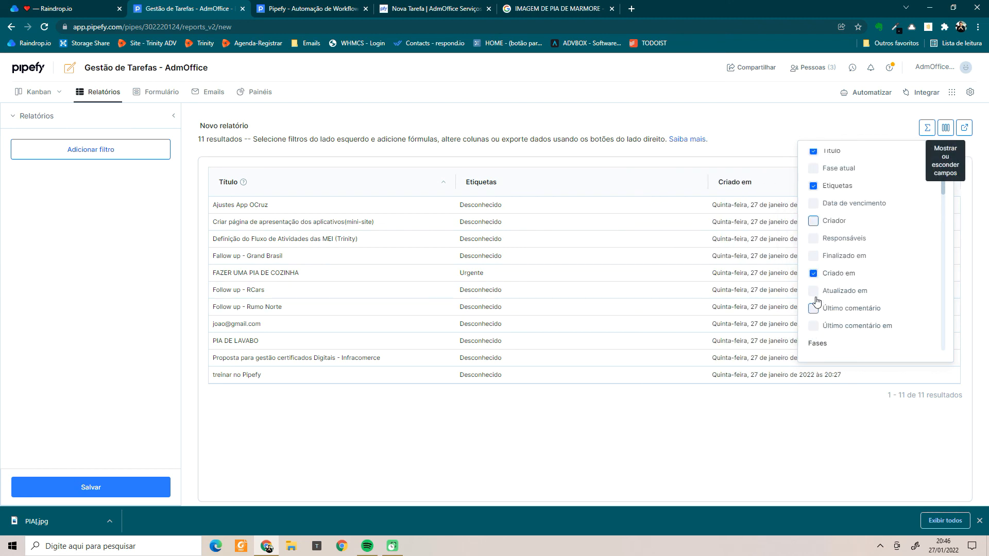
left_click(814, 273)
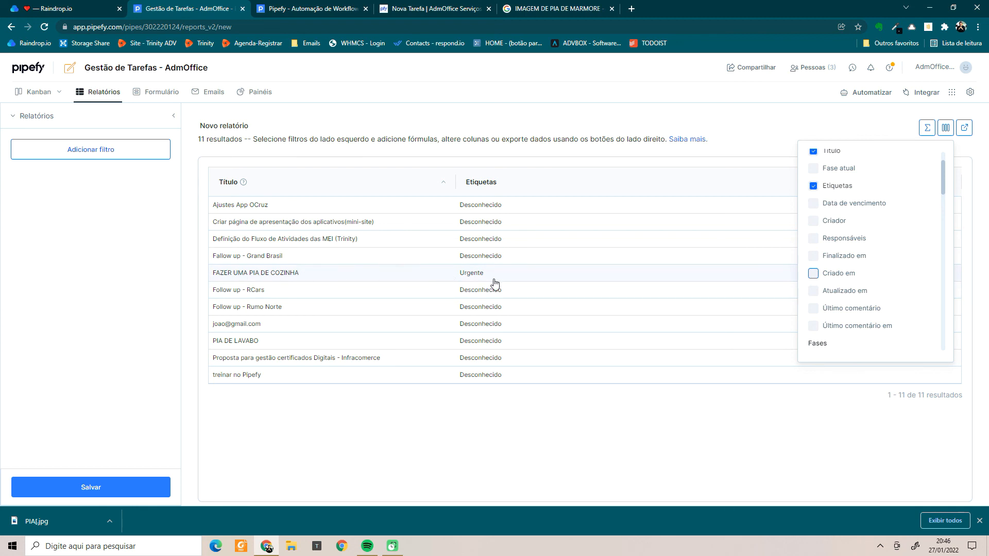
scroll(818, 309, "down", 3)
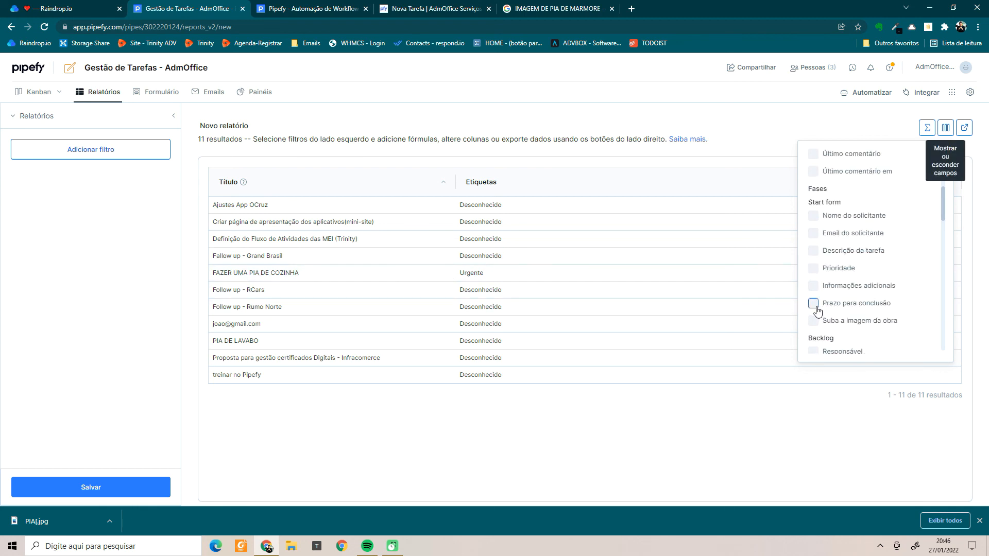
left_click(813, 304)
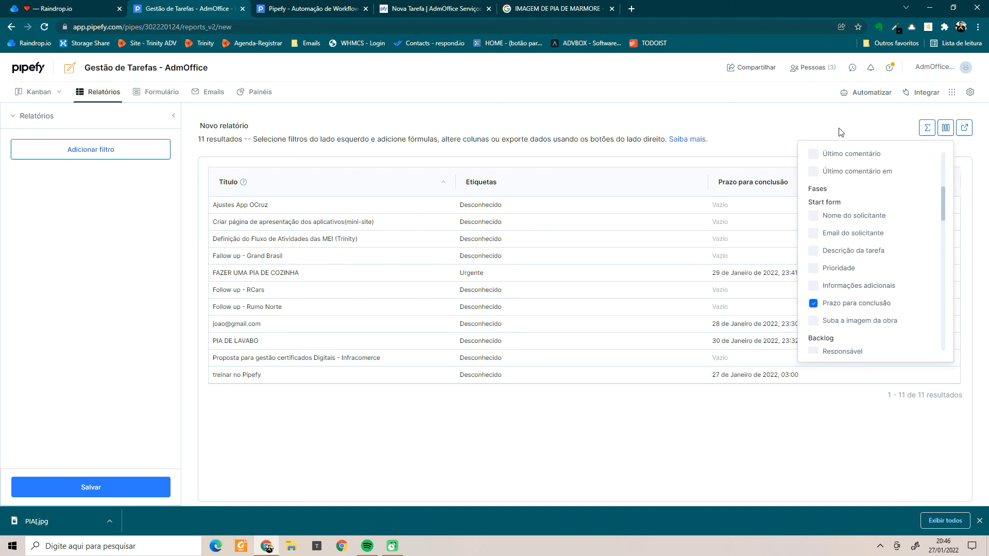
left_click(918, 130)
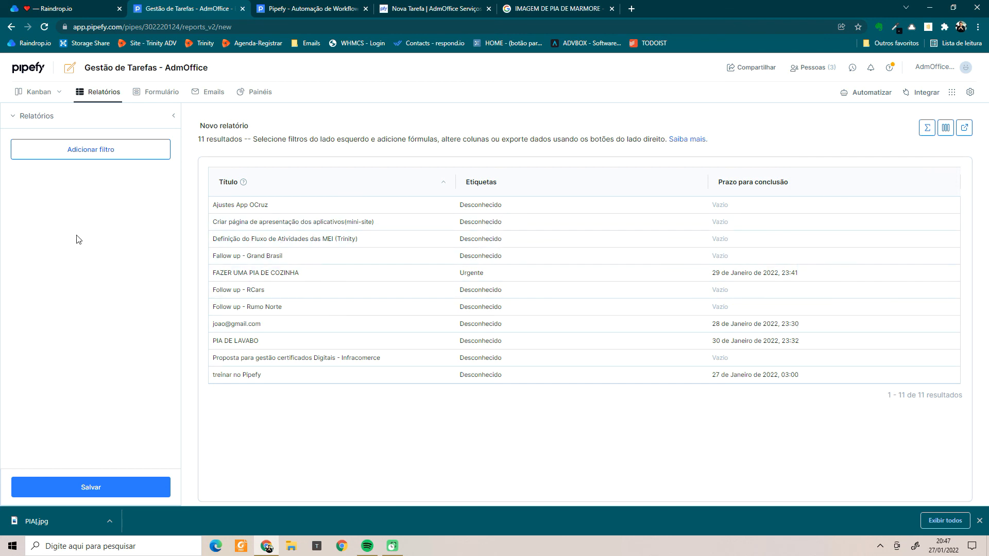
Filter the report to cards where Etiquetas 'existe', then show the Formulário preview.
left_click(99, 156)
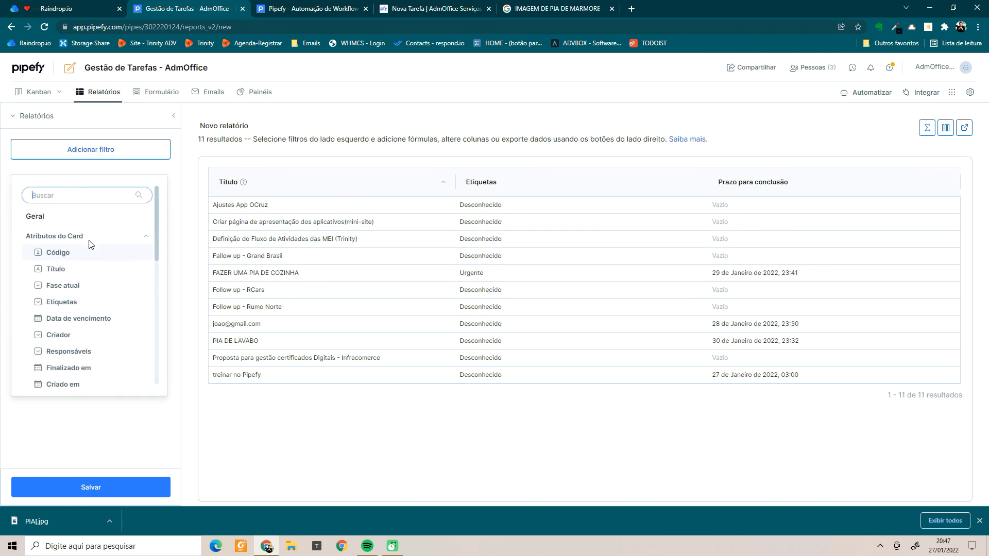
scroll(84, 265, "down", 2)
scroll(82, 272, "up", 1)
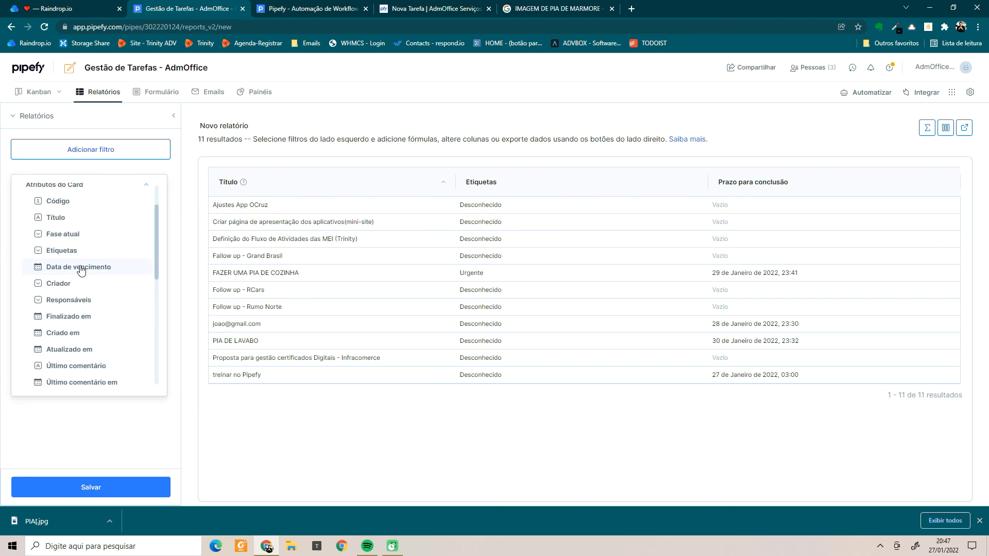
left_click(72, 253)
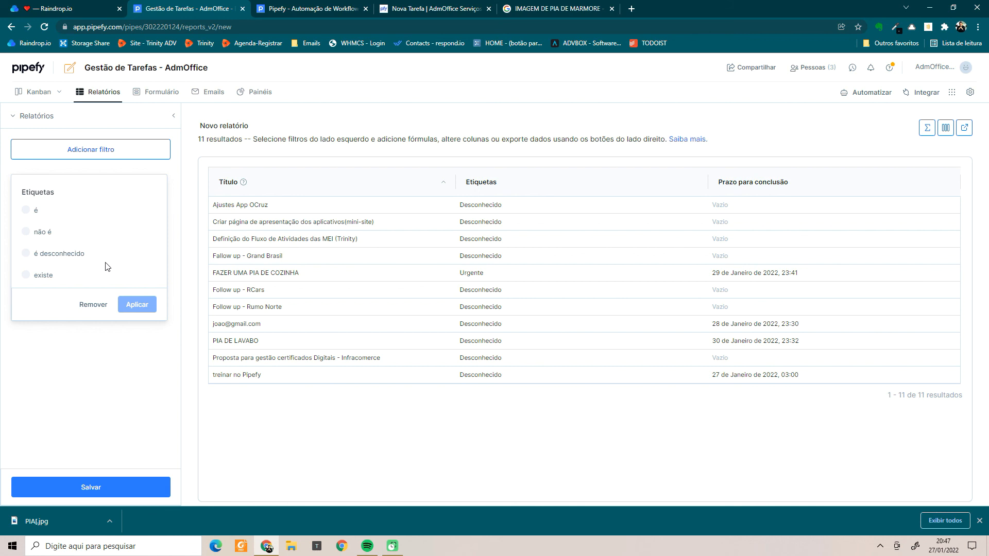
left_click(30, 276)
left_click(132, 305)
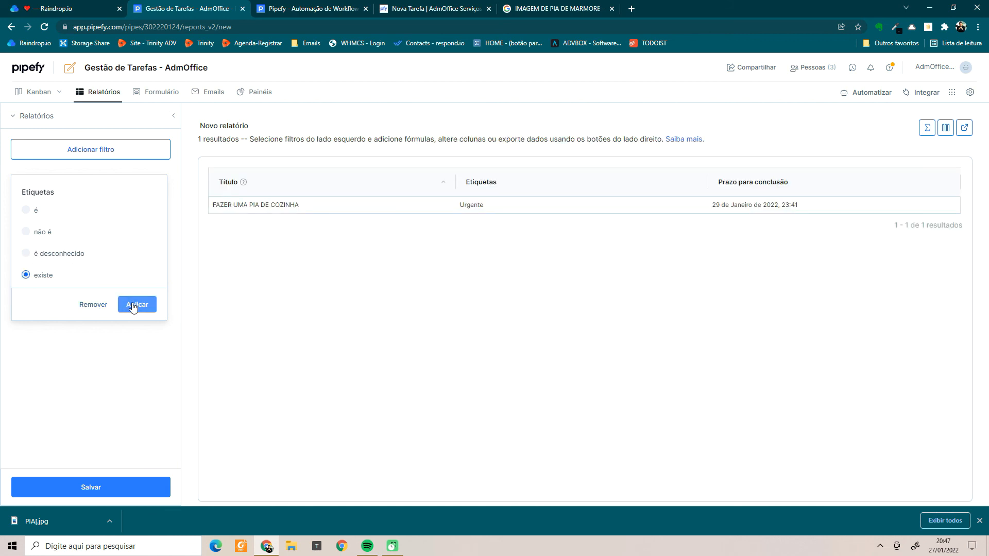
left_click(148, 307)
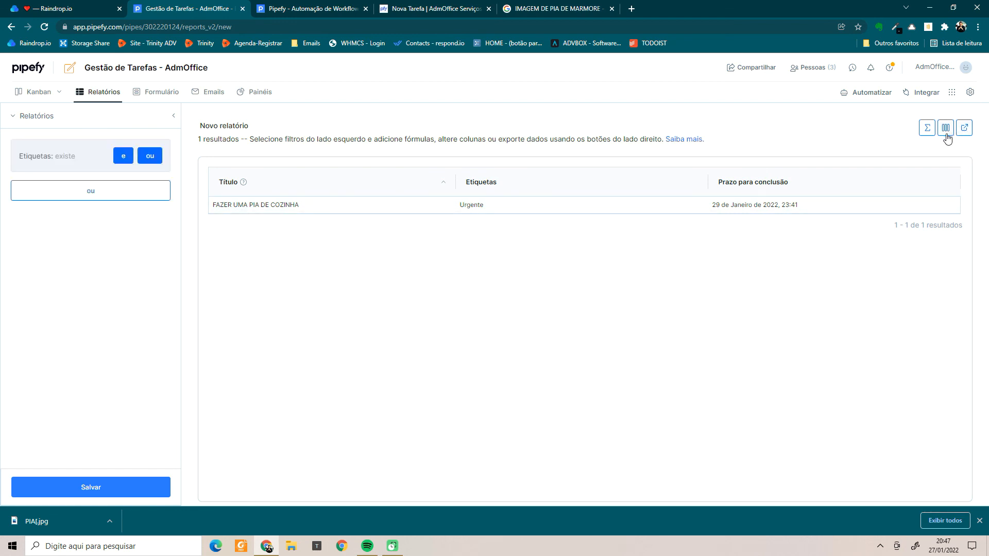
left_click(166, 95)
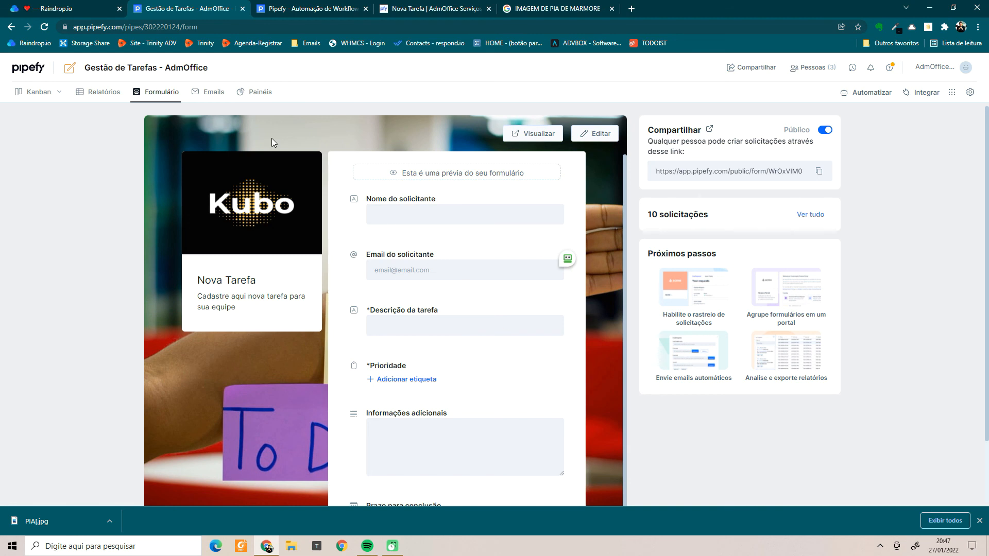
Go via the Emails tab to the Painéis page showing Dashboard das Tarefas da Equipe.
left_click(200, 93)
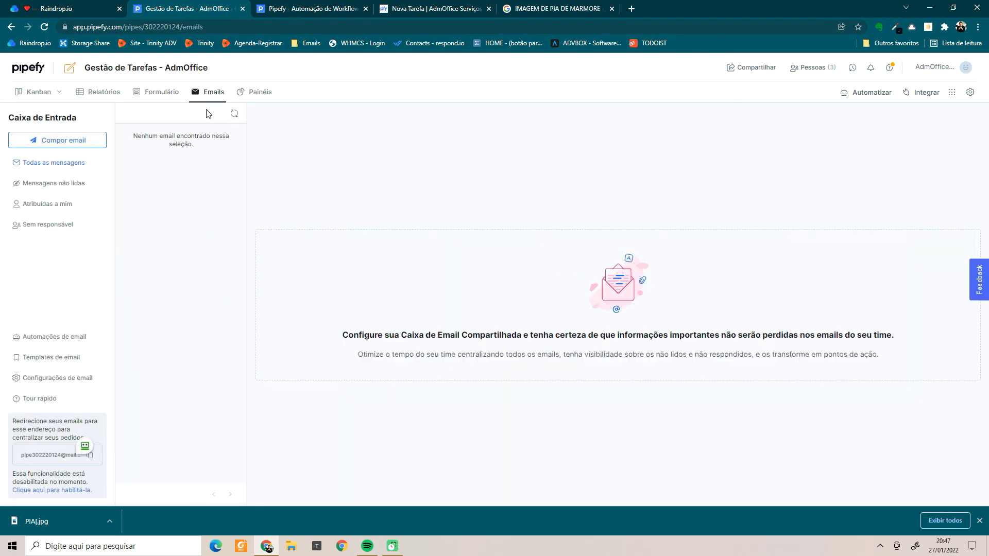
left_click(264, 93)
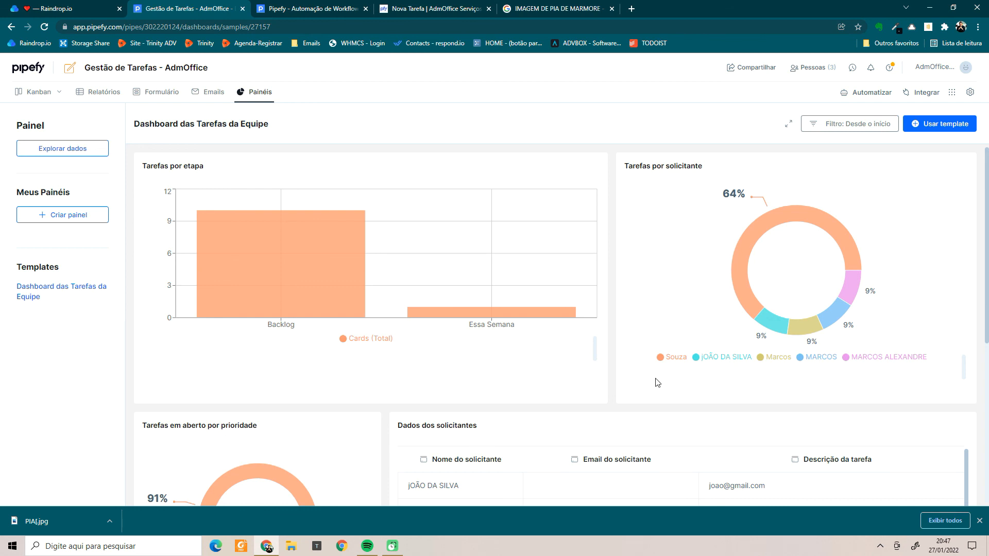
Review the tasks-per-phase and per-requester charts, then return to the Kanban board.
scroll(658, 383, "down", 3)
scroll(655, 389, "down", 1)
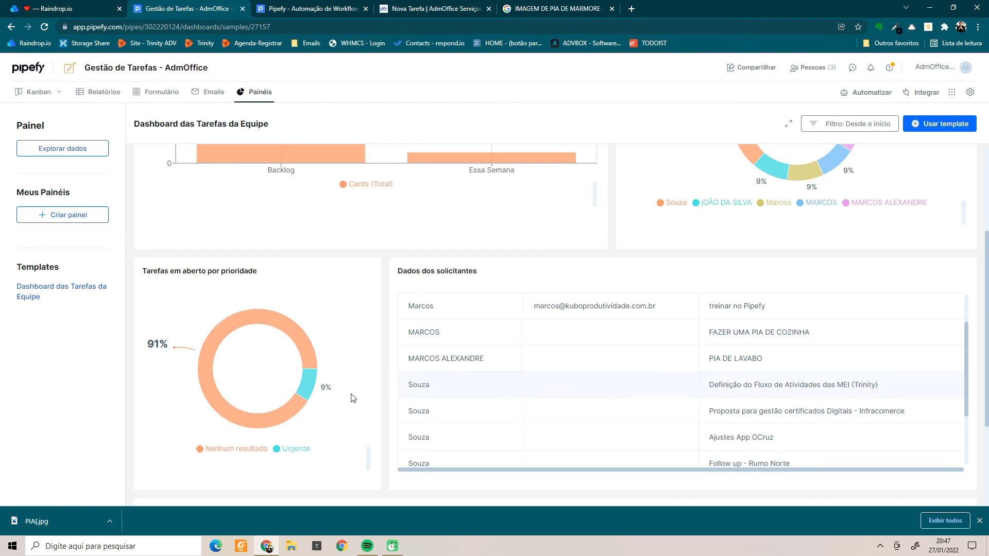
scroll(340, 405, "down", 2)
scroll(775, 306, "down", 1)
scroll(778, 308, "down", 1)
scroll(443, 418, "down", 1)
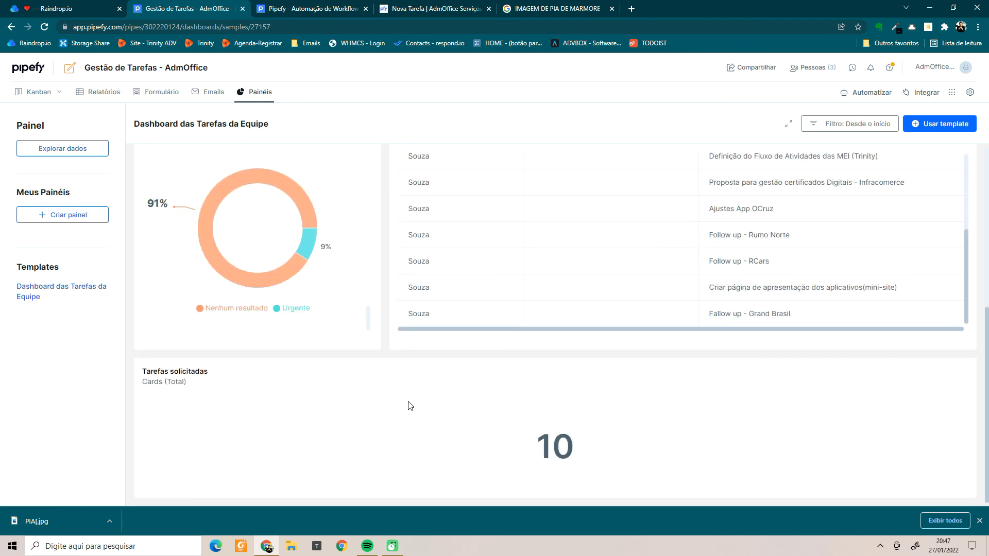
scroll(360, 400, "up", 2)
mouse_move(307, 286)
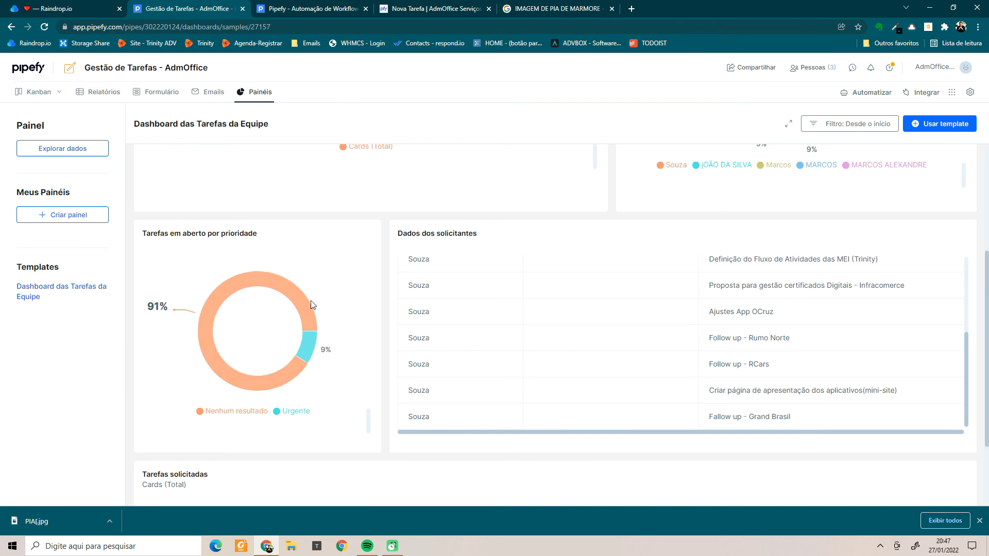
scroll(330, 348, "up", 4)
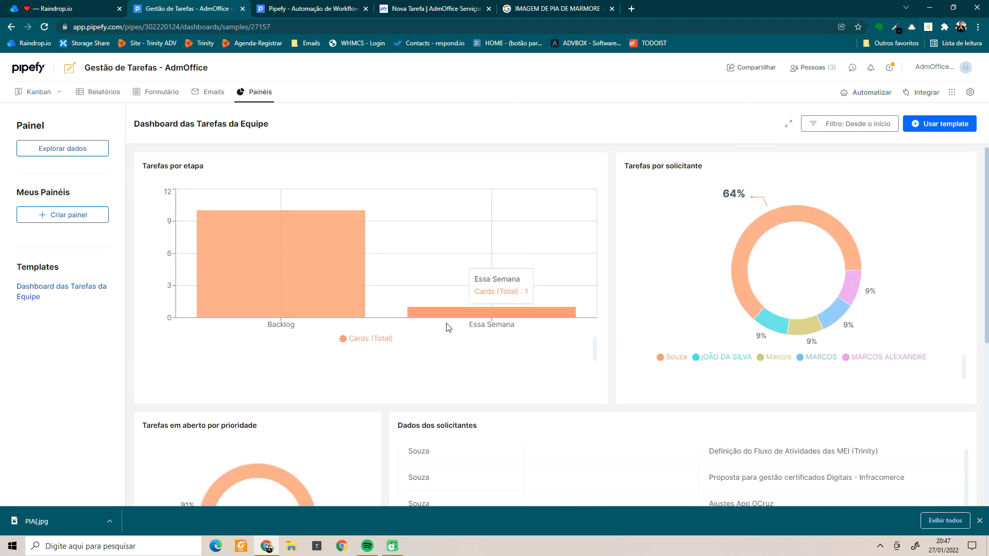
mouse_move(332, 311)
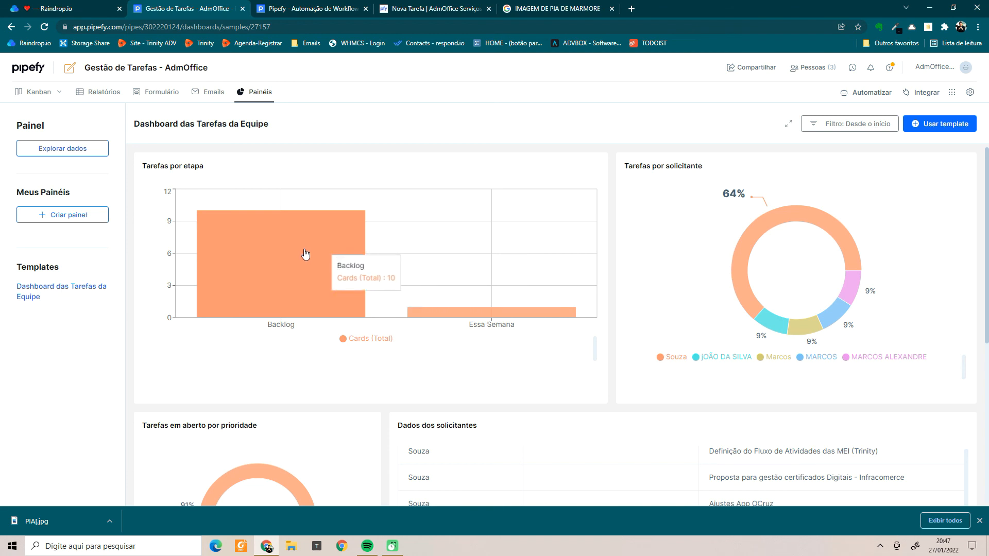
mouse_move(510, 317)
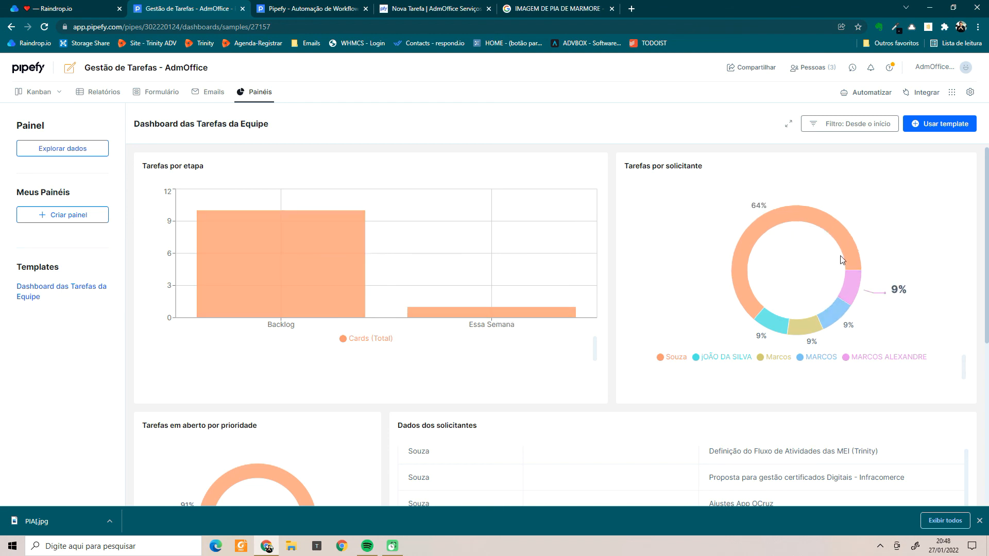
scroll(709, 269, "down", 6)
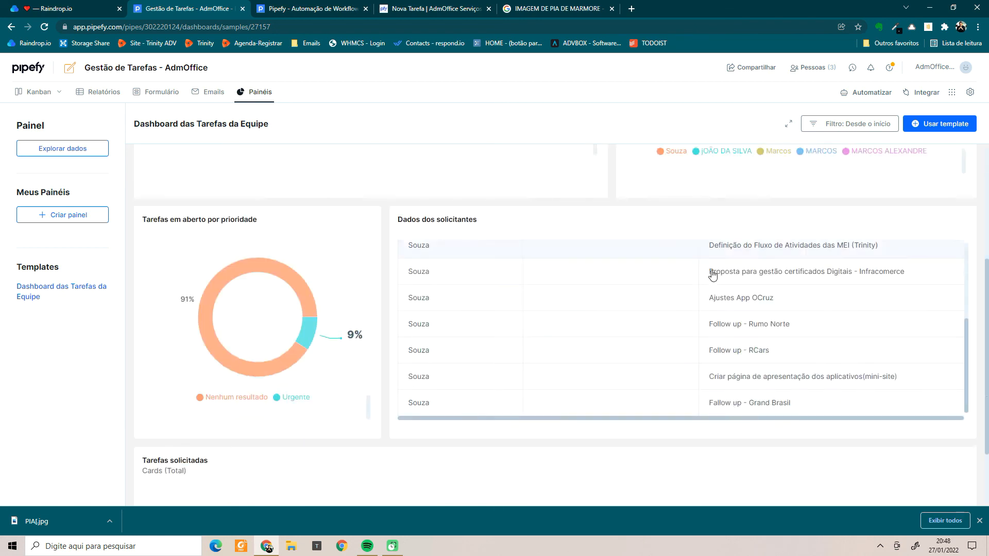
scroll(621, 262, "up", 3)
scroll(620, 261, "up", 5)
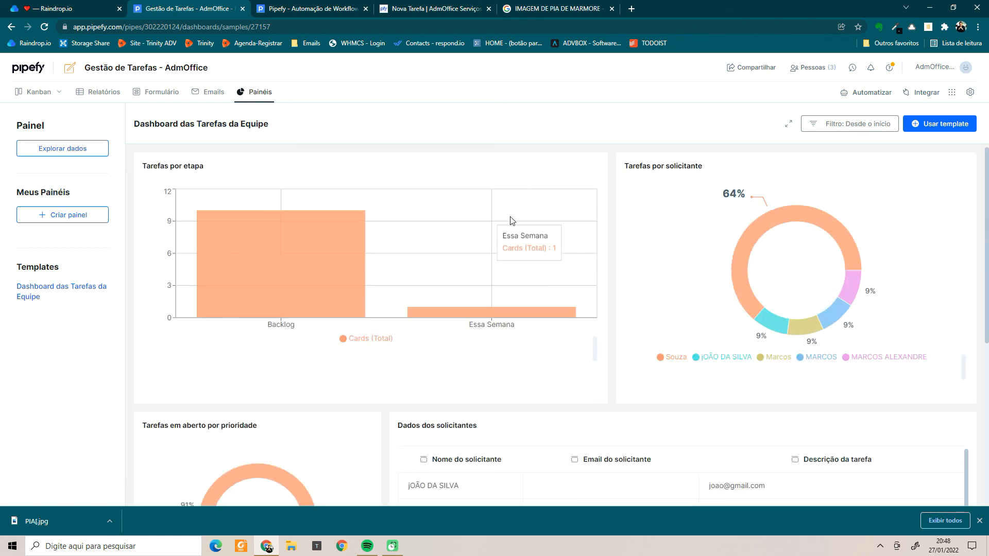
left_click(44, 97)
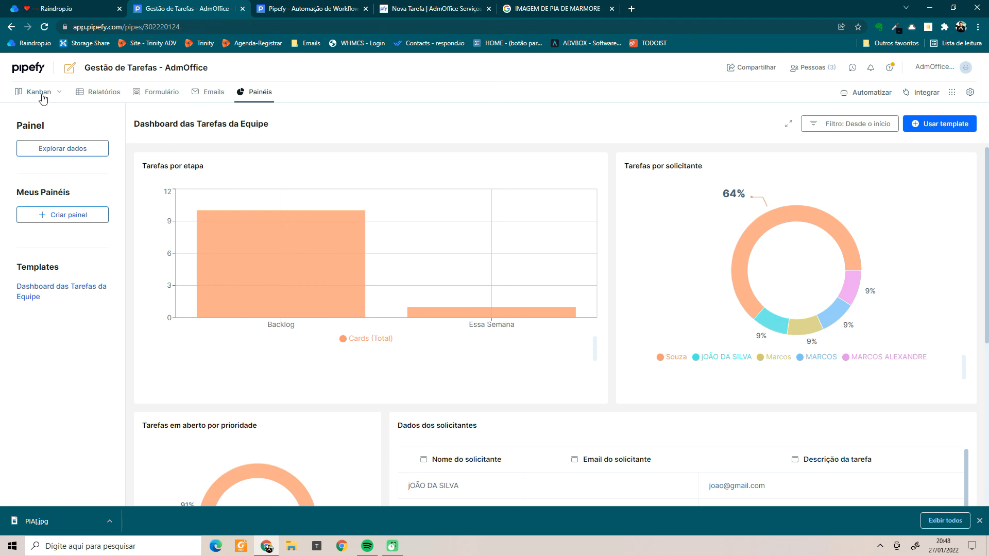